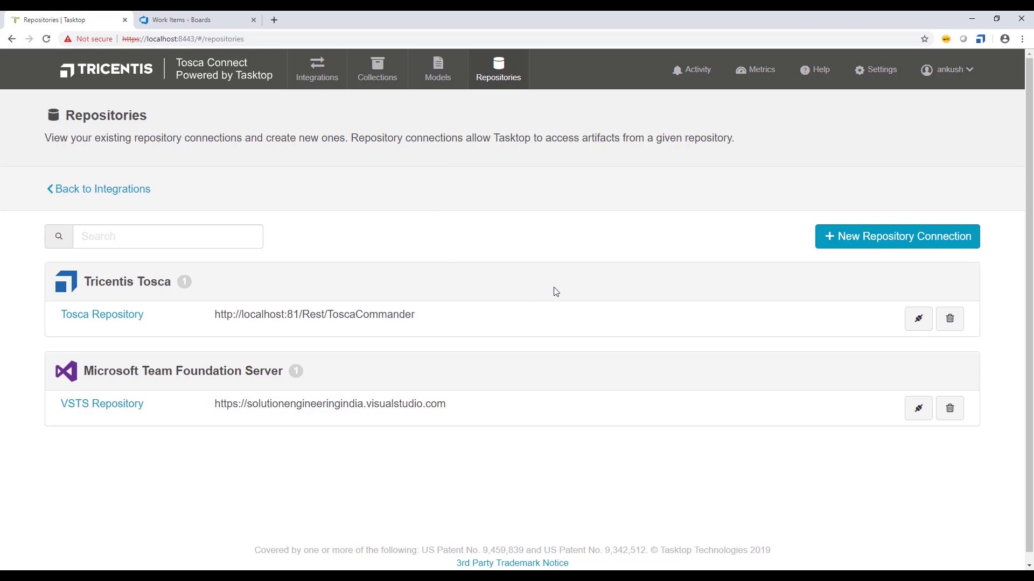
# - Check which work item types Azure DevOps can create, then return to Tosca Connect
pyautogui.click(187, 18)
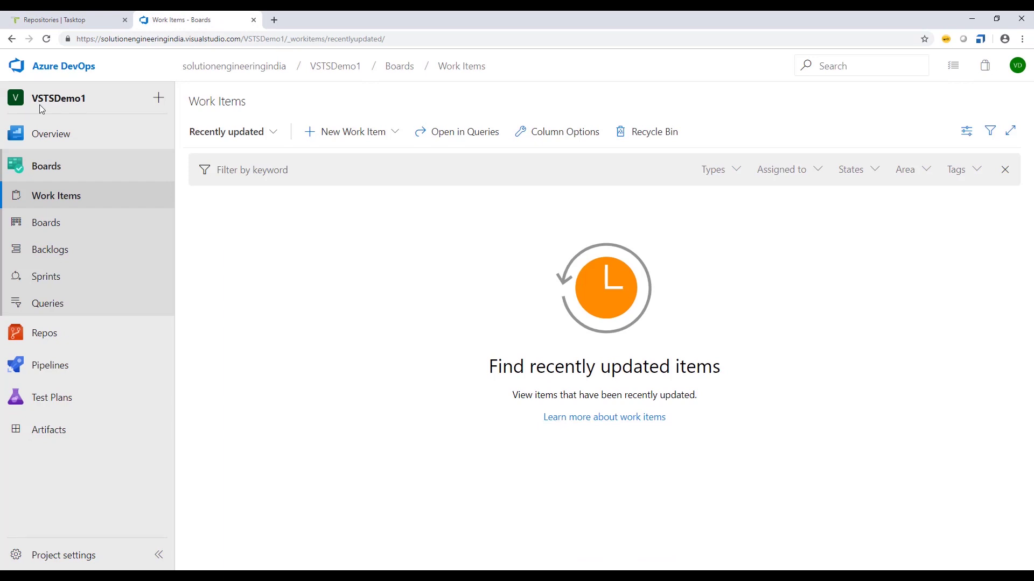
pyautogui.click(394, 135)
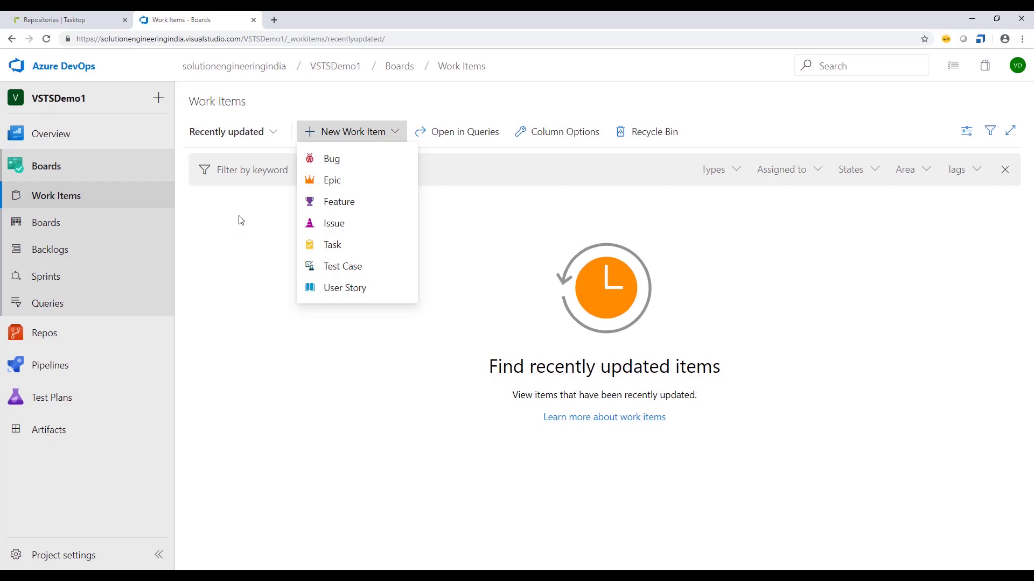
pyautogui.click(237, 221)
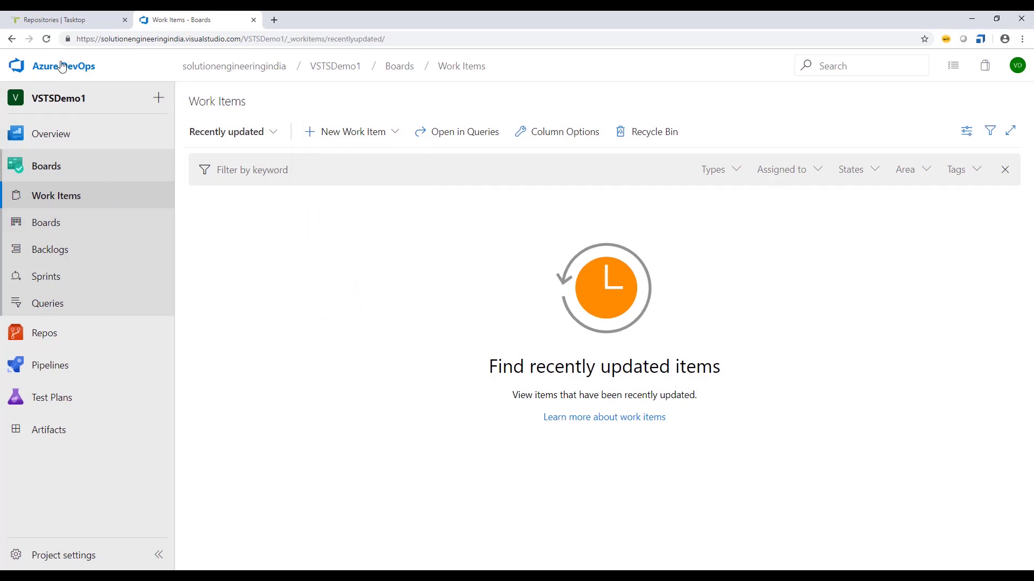
pyautogui.click(56, 19)
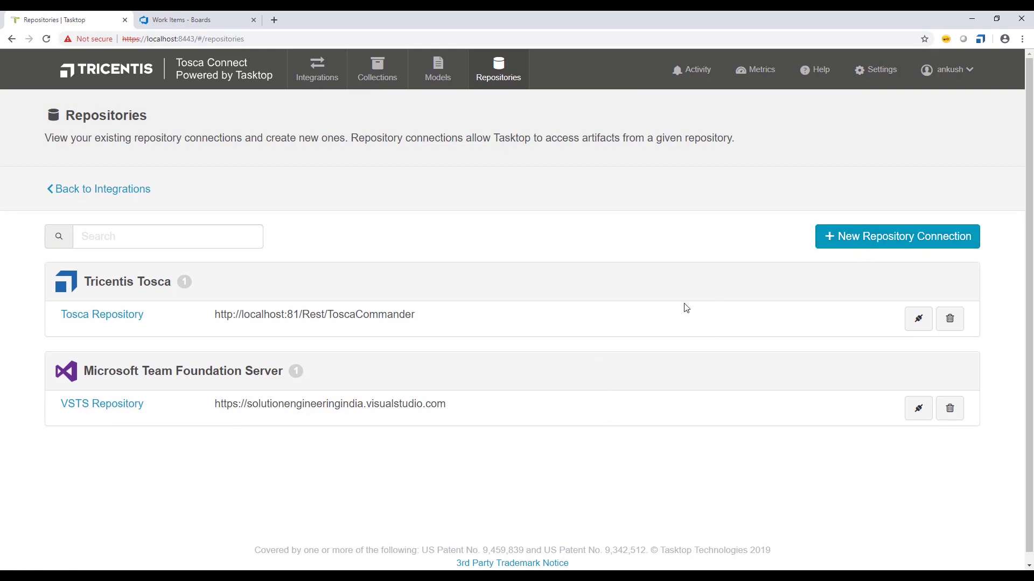
# - Browse the new repository connection form, then go back to the repositories list
pyautogui.click(865, 242)
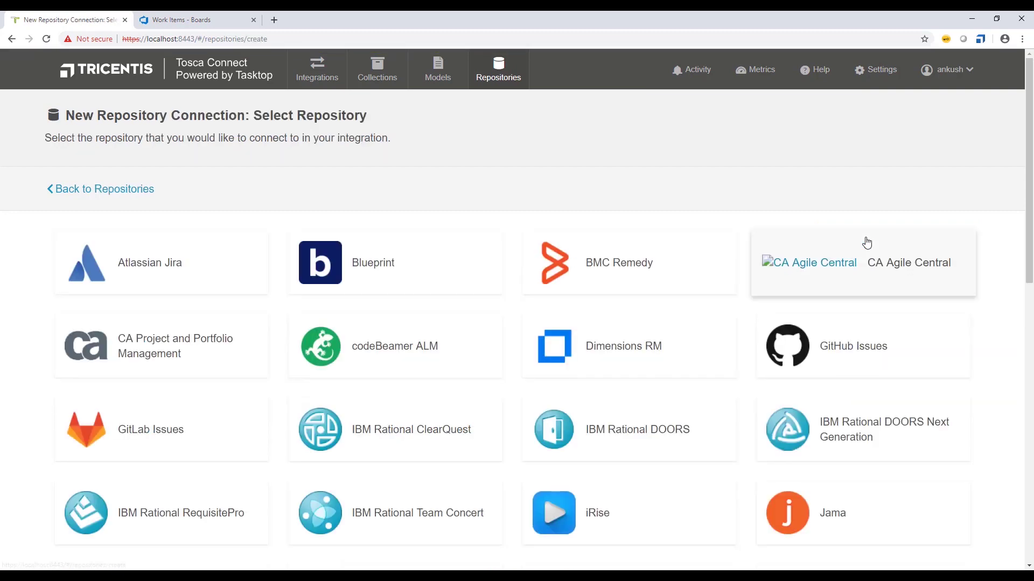
pyautogui.scroll(-5, 635, 384)
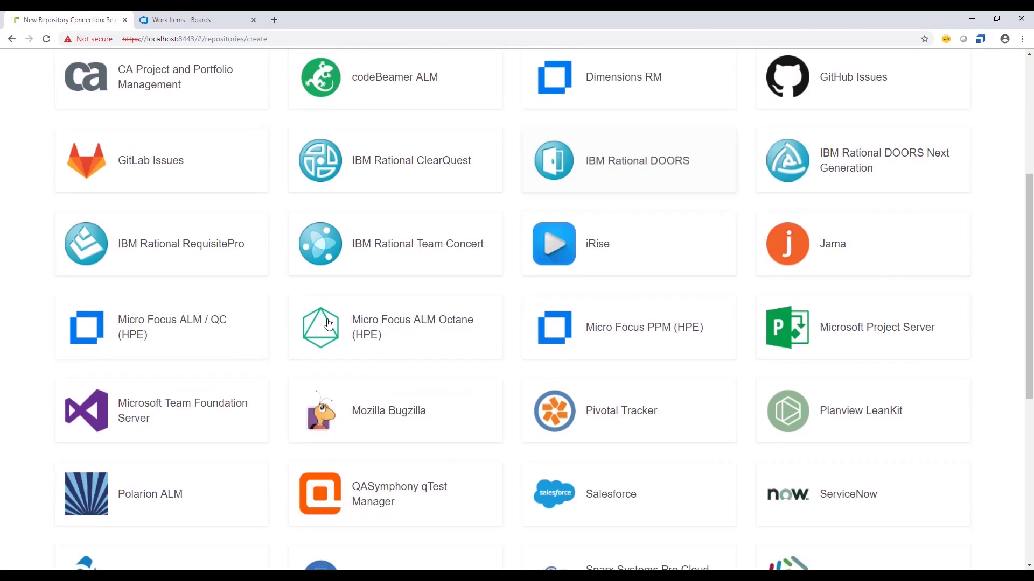
pyautogui.scroll(-1, 201, 419)
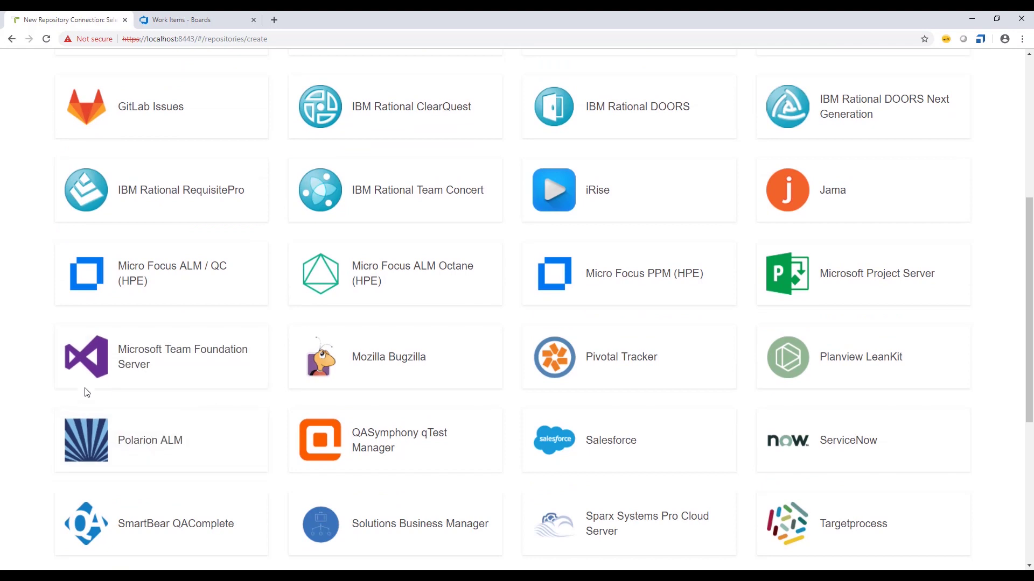
pyautogui.scroll(-3, 179, 375)
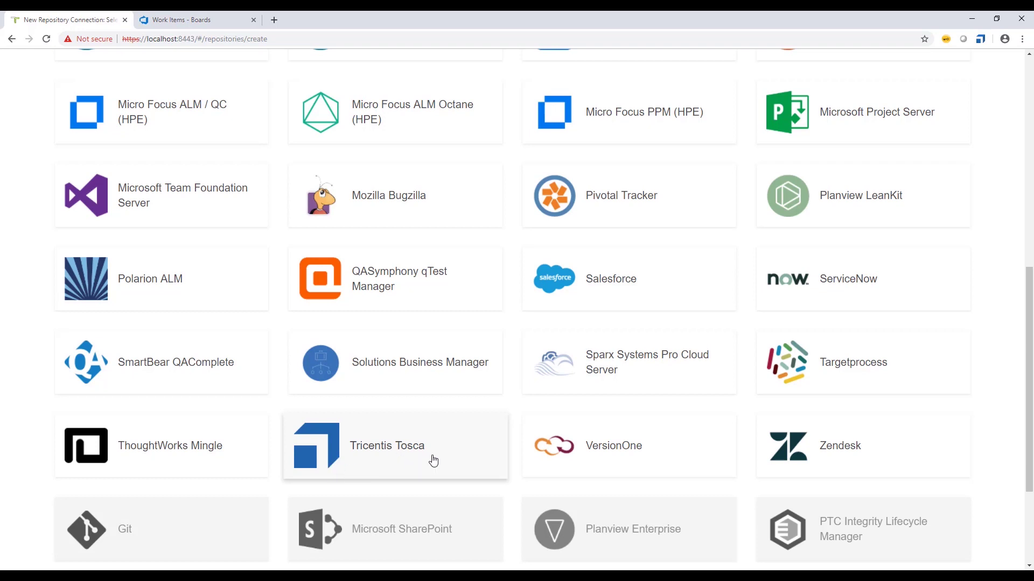
pyautogui.scroll(10, 433, 461)
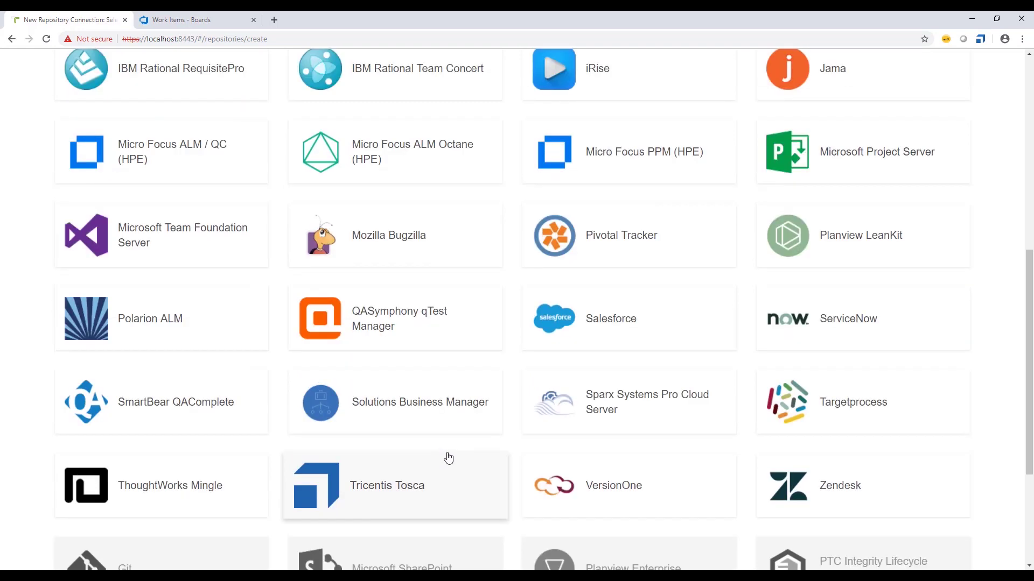
pyautogui.click(112, 190)
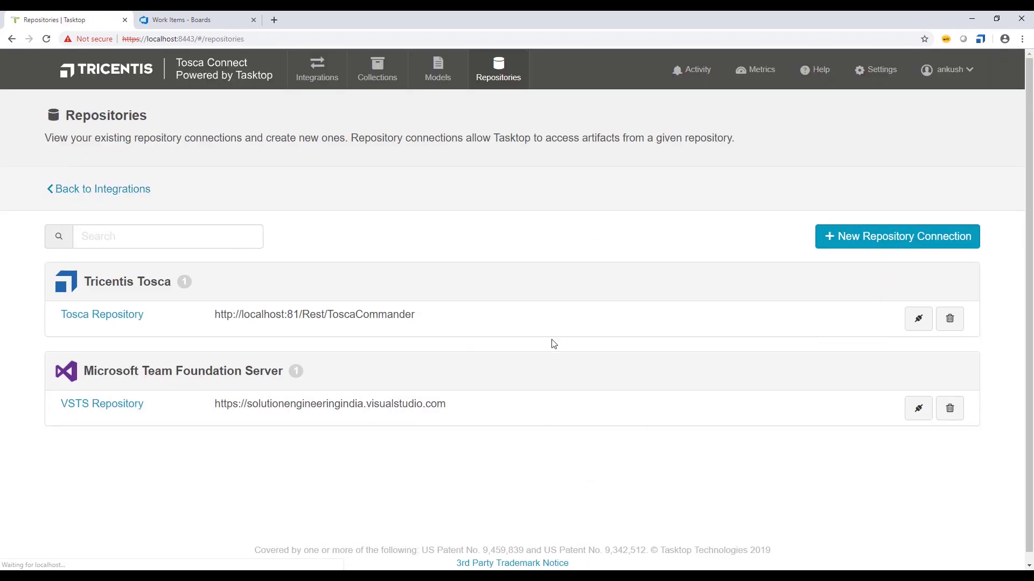
pyautogui.click(120, 316)
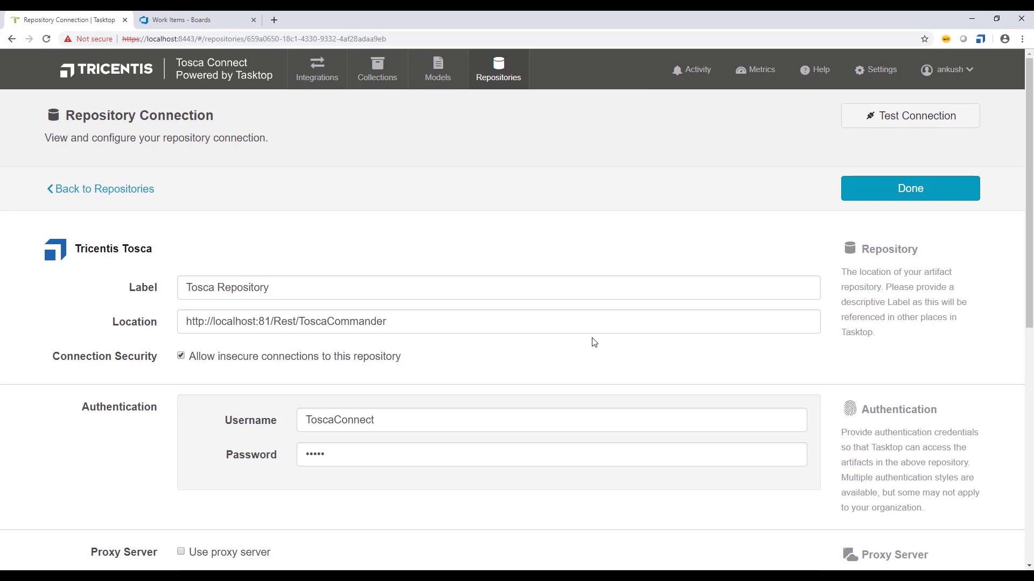
pyautogui.scroll(-1, 587, 366)
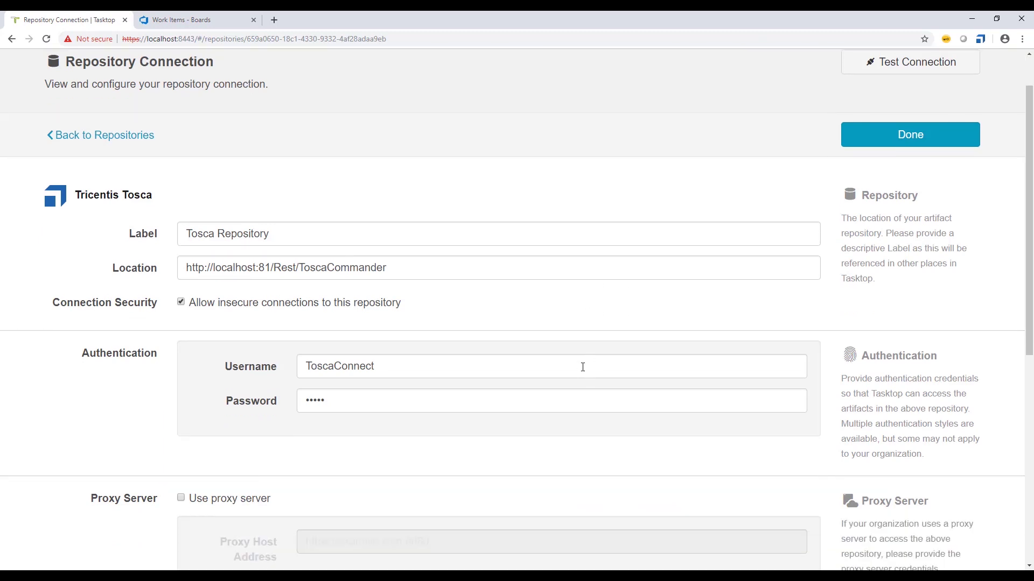
pyautogui.scroll(1, 582, 367)
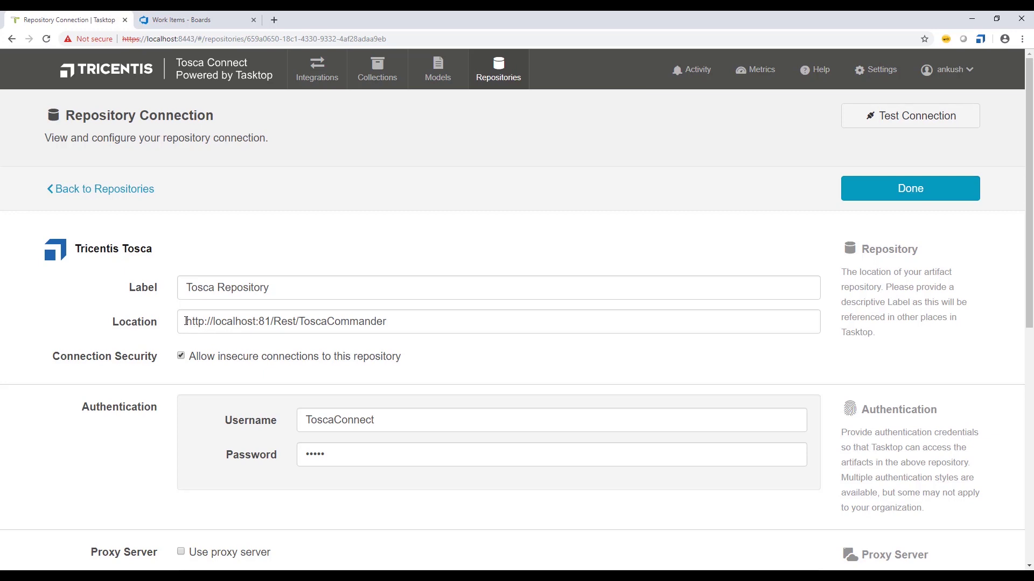
# - Highlight the localhost:81 host and port in the Location field without editing it
pyautogui.moveTo(186, 321); pyautogui.dragTo(272, 321)
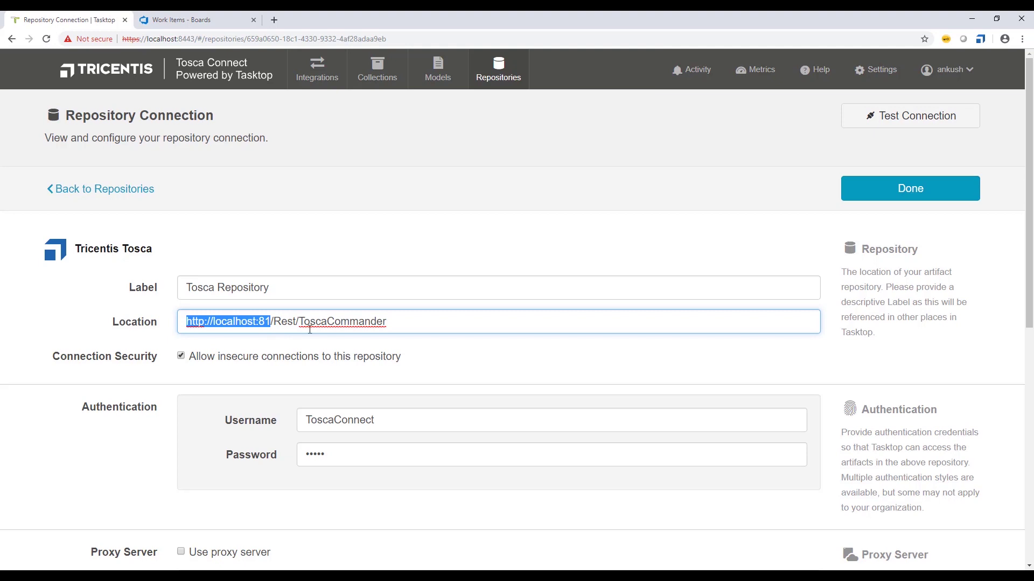
pyautogui.click(398, 323)
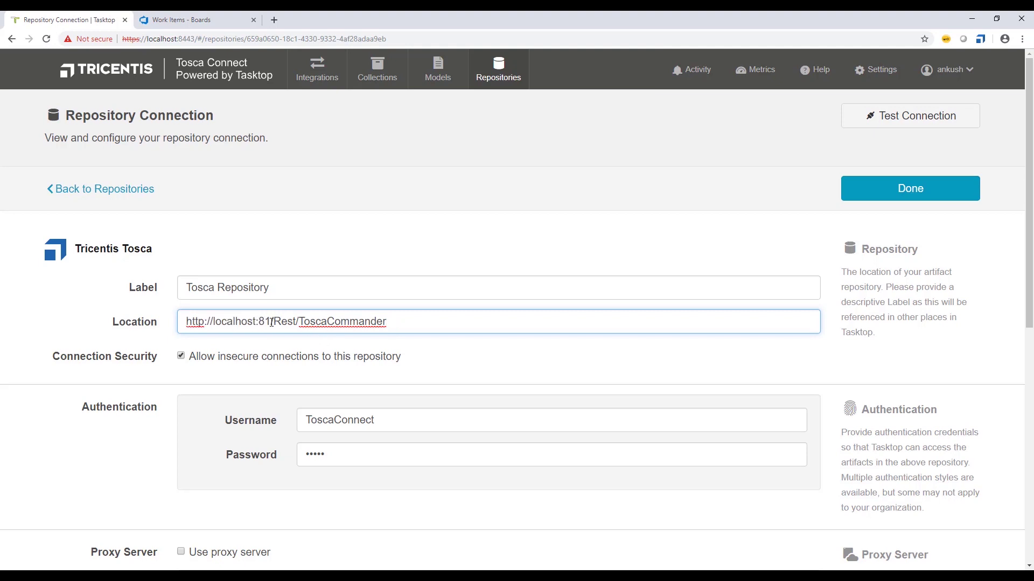
pyautogui.moveTo(271, 321); pyautogui.dragTo(218, 321)
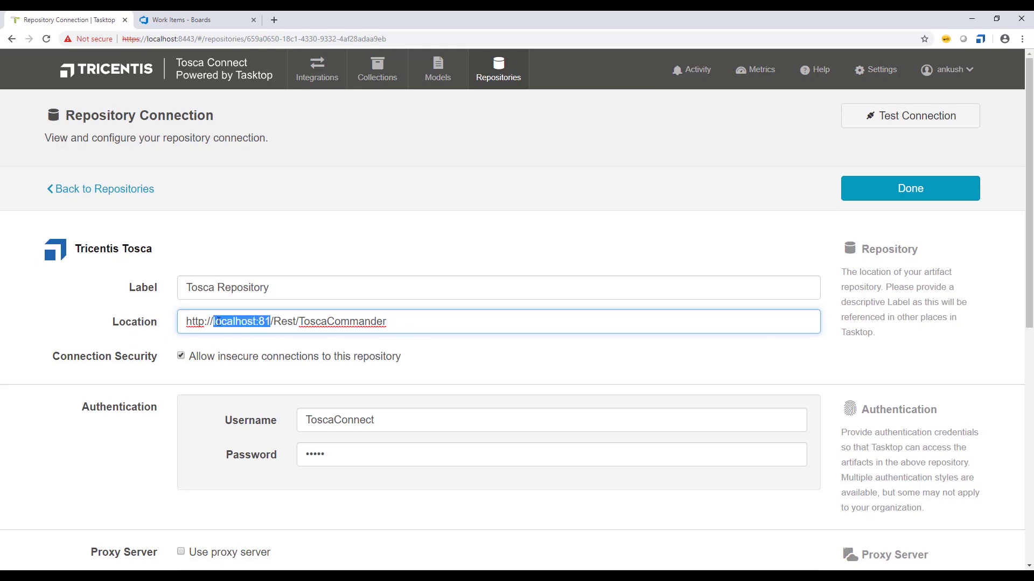
pyautogui.click(333, 345)
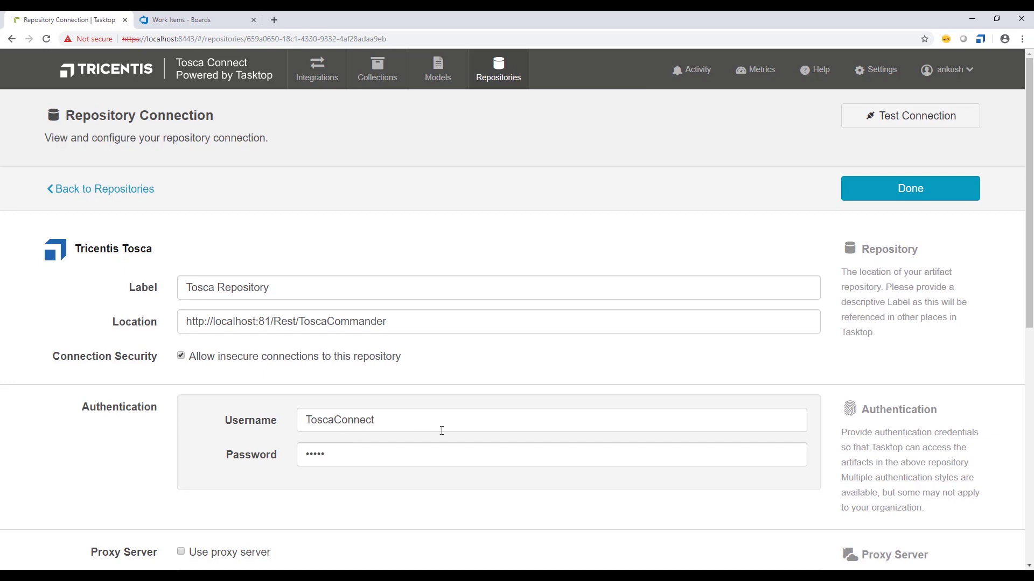
# - Review the remaining Tosca Repository settings and close them unchanged with Done
pyautogui.scroll(-5, 454, 429)
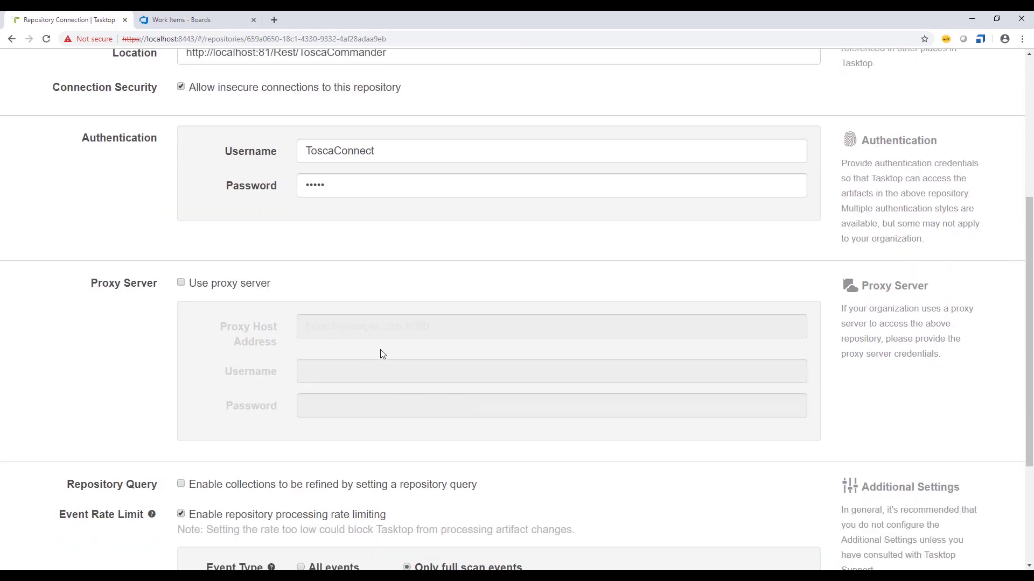
pyautogui.scroll(-2, 501, 376)
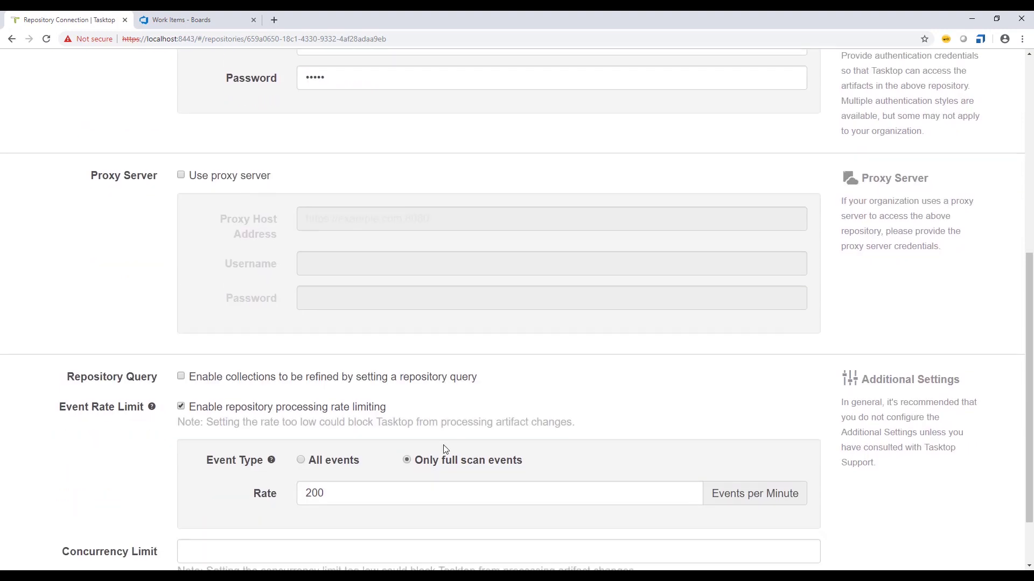
pyautogui.scroll(-1, 431, 397)
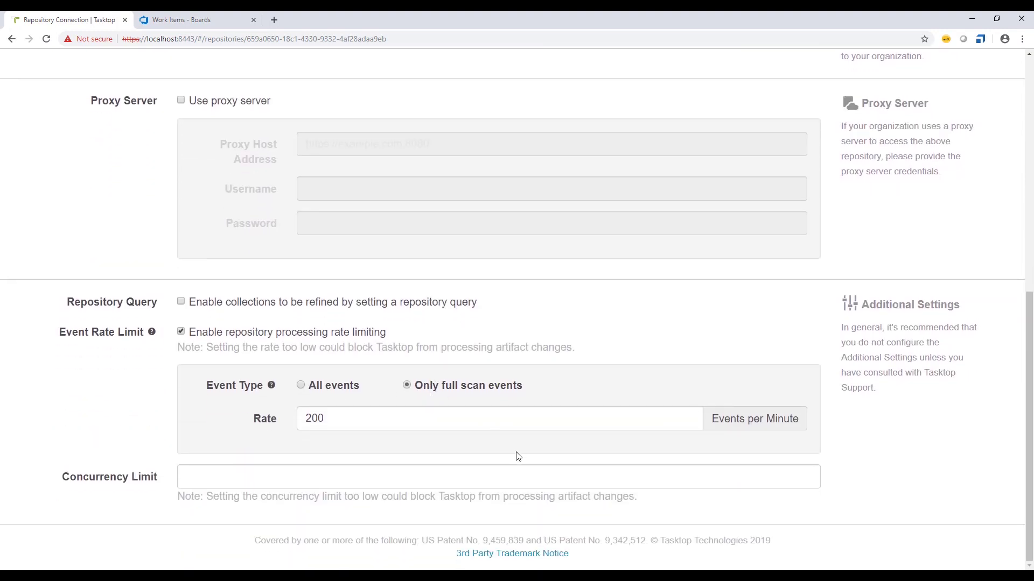
pyautogui.scroll(8, 568, 450)
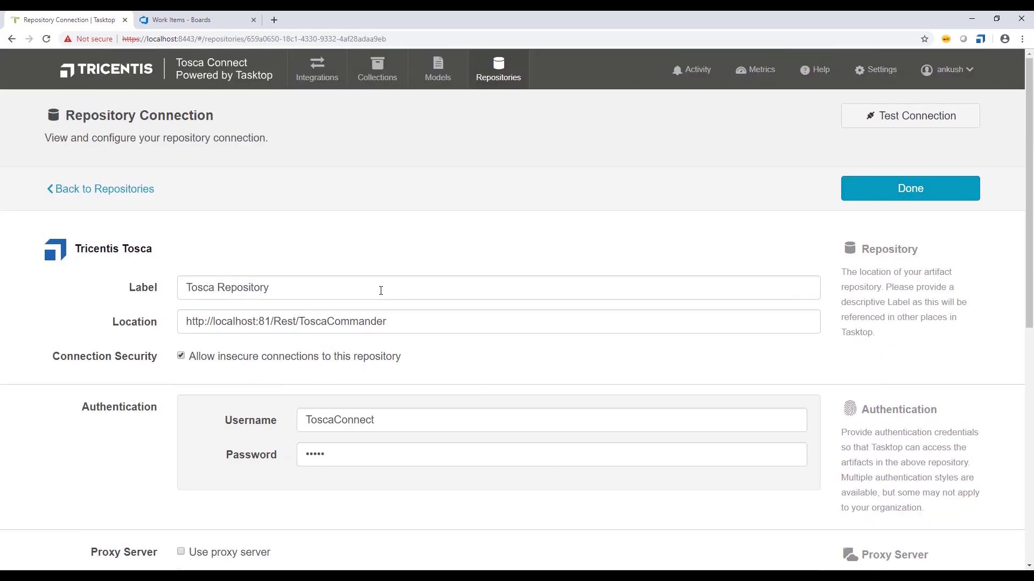
pyautogui.click(876, 192)
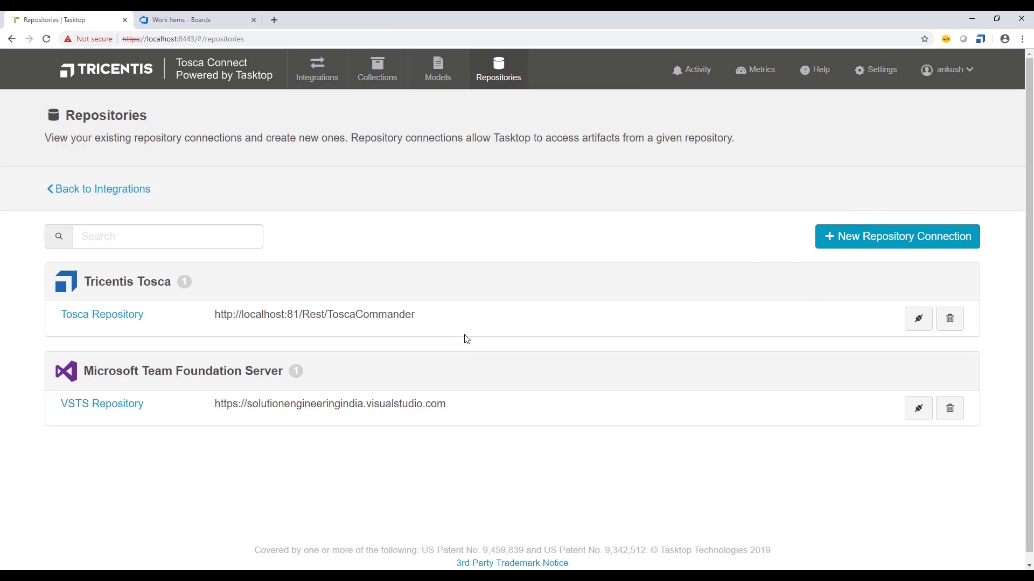
# - Test the Tosca Repository connection twice until it reports 'Successfully connected.'
pyautogui.click(917, 321)
pyautogui.click(919, 320)
# - Review the VSTS Repository's visualstudio.com location, domain and Personal Access Token authentication
pyautogui.click(92, 405)
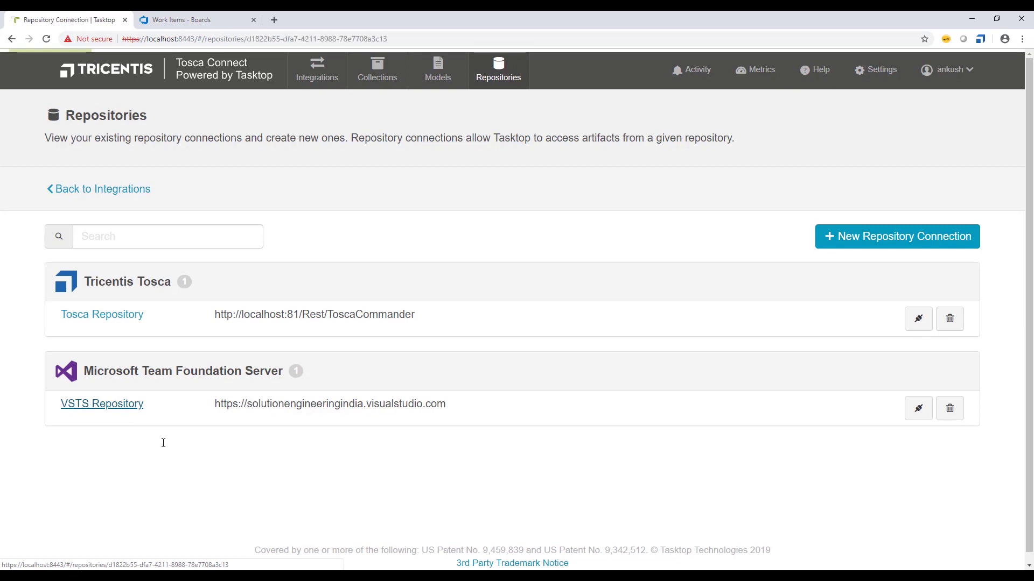
pyautogui.scroll(-1, 340, 355)
pyautogui.scroll(-1, 340, 355)
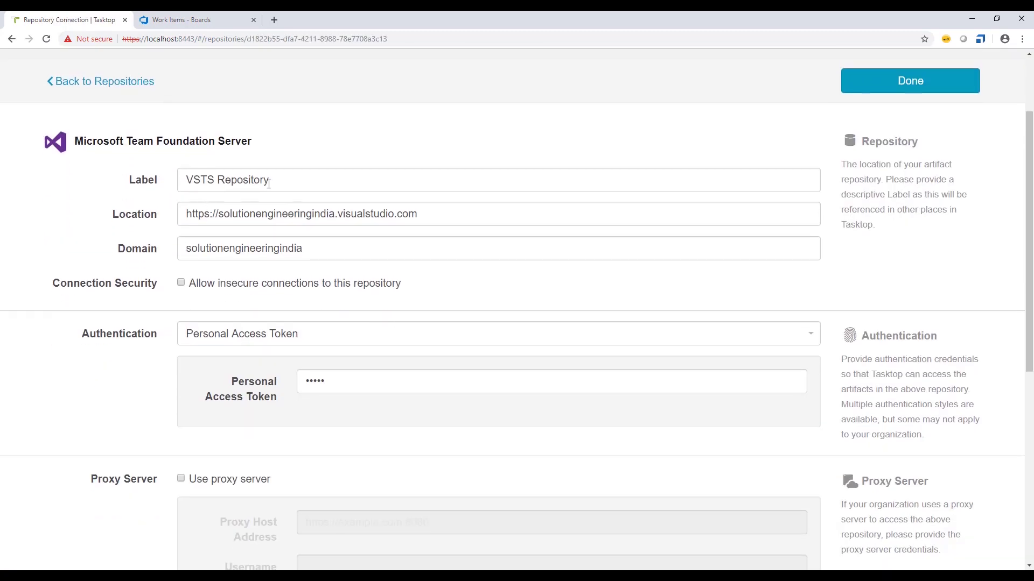
pyautogui.moveTo(269, 180); pyautogui.dragTo(425, 221)
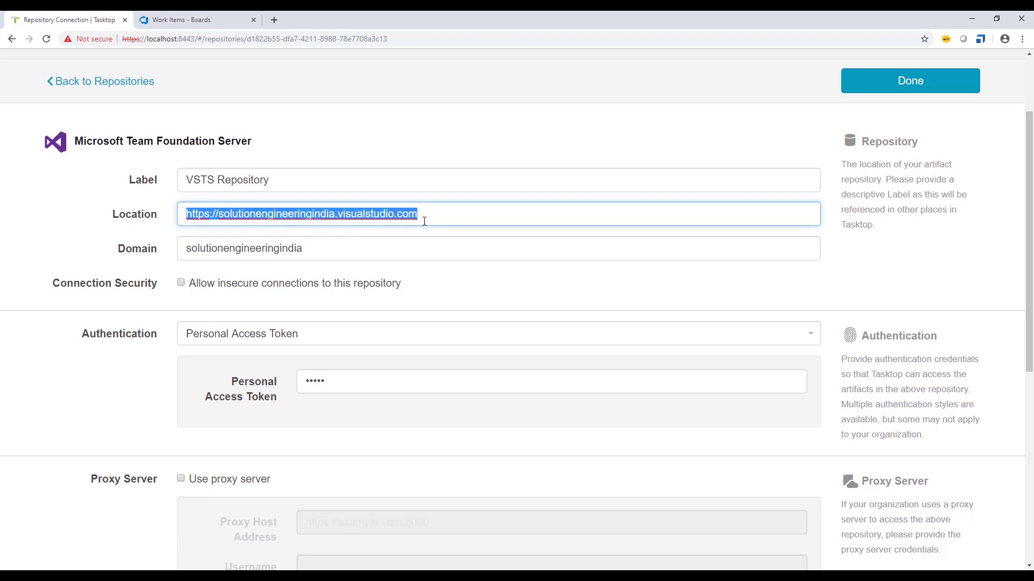
pyautogui.click(460, 219)
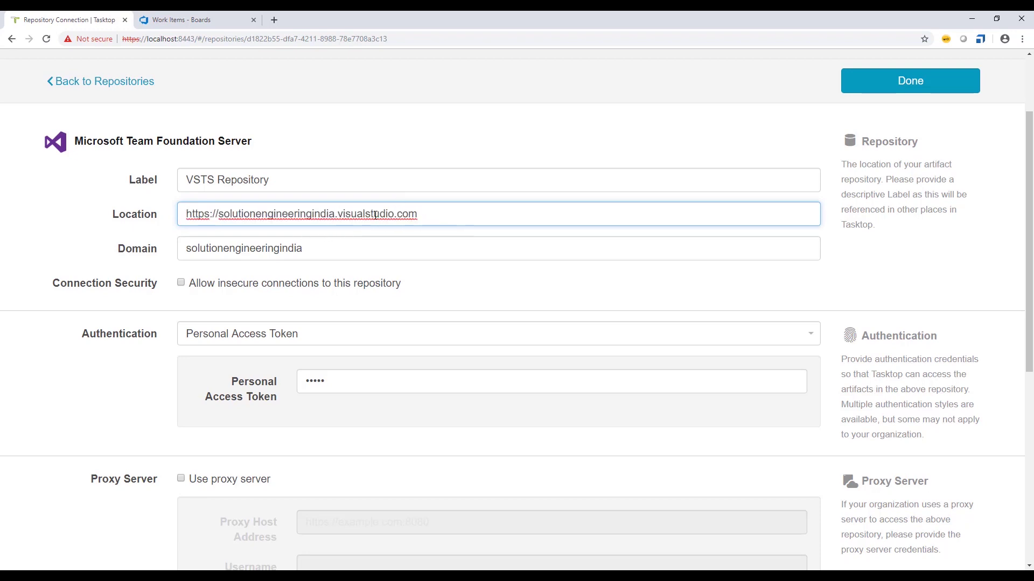
pyautogui.moveTo(311, 249); pyautogui.dragTo(163, 254)
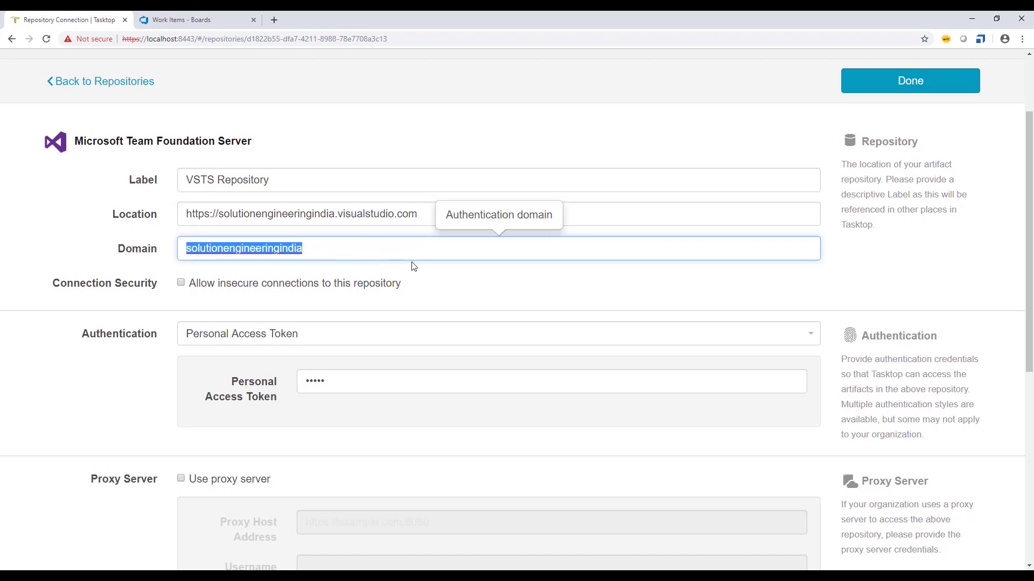
pyautogui.click(464, 270)
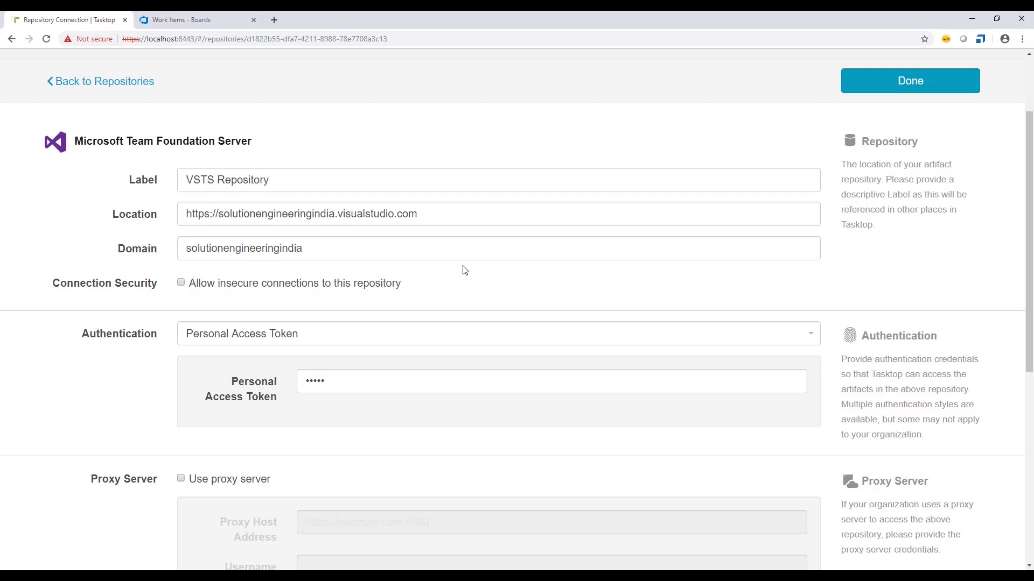
pyautogui.scroll(-1, 371, 358)
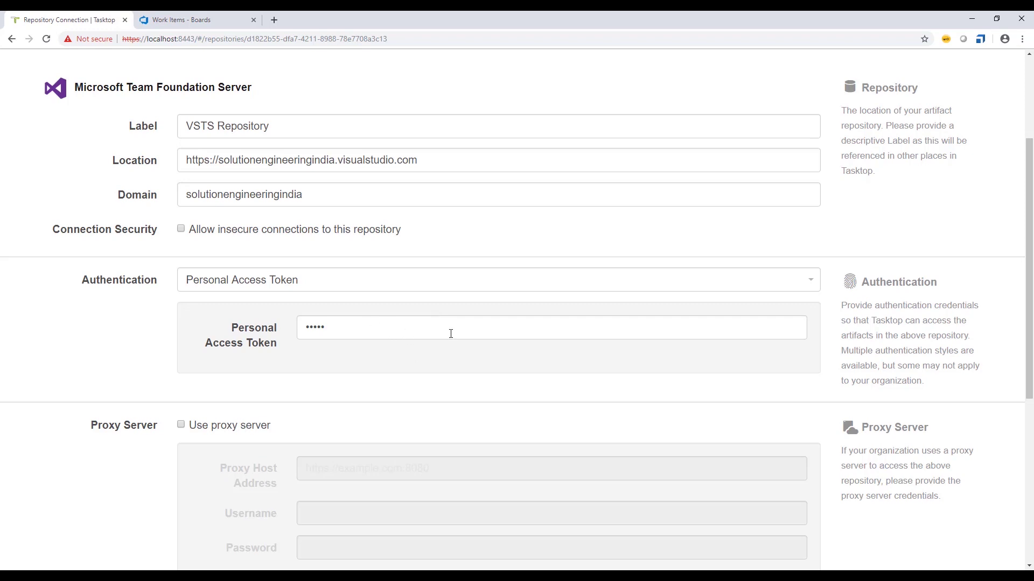
pyautogui.scroll(3, 450, 334)
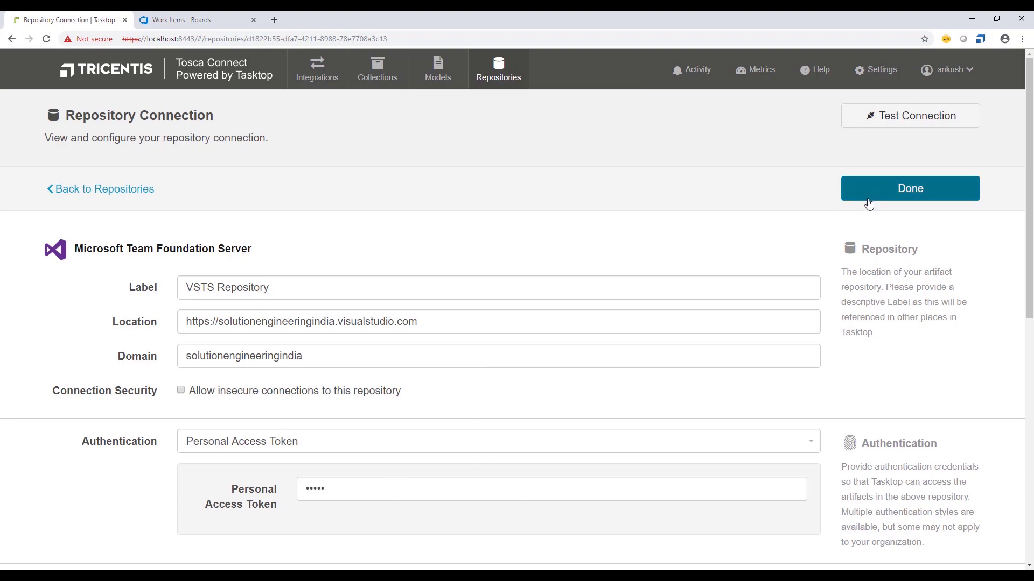
# - Get 'Successfully connected.' for the VSTS Repository, then close its settings with Done
pyautogui.click(884, 129)
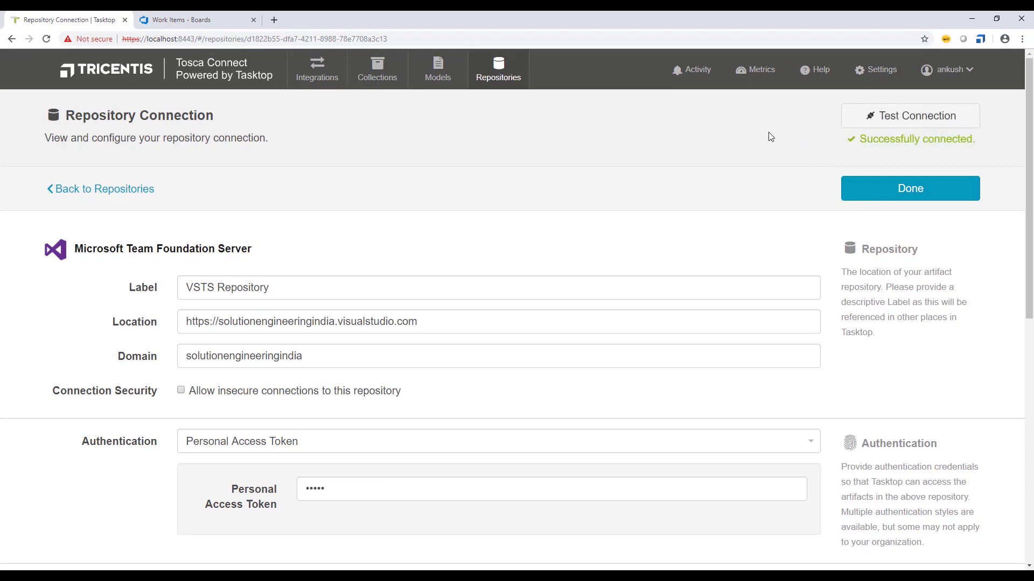
pyautogui.click(875, 196)
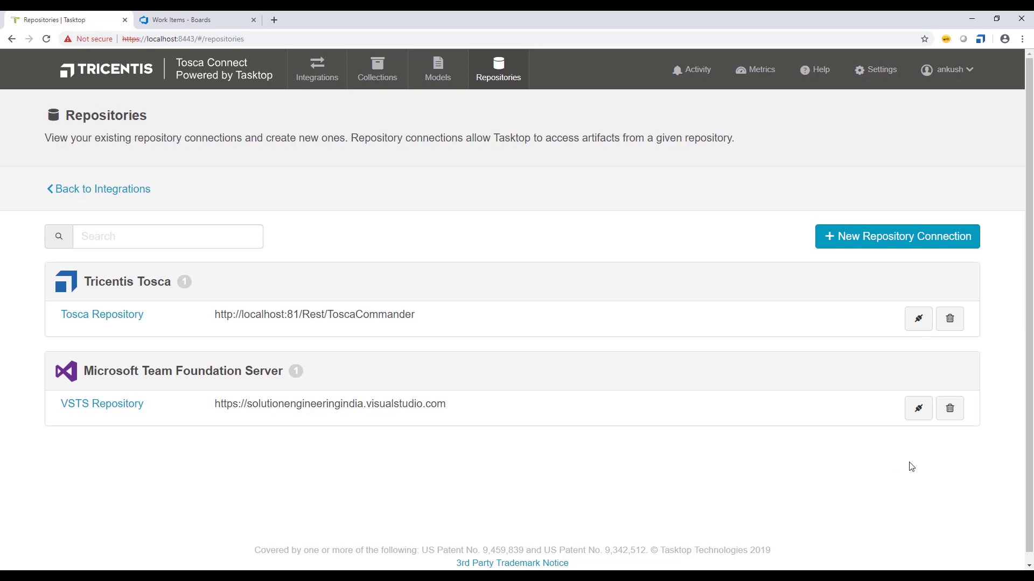
# - Run the connection test on the Tosca Repository row
pyautogui.click(915, 325)
# - Test the VSTS Repository connection and show the list of eleven models
pyautogui.click(914, 417)
pyautogui.click(436, 76)
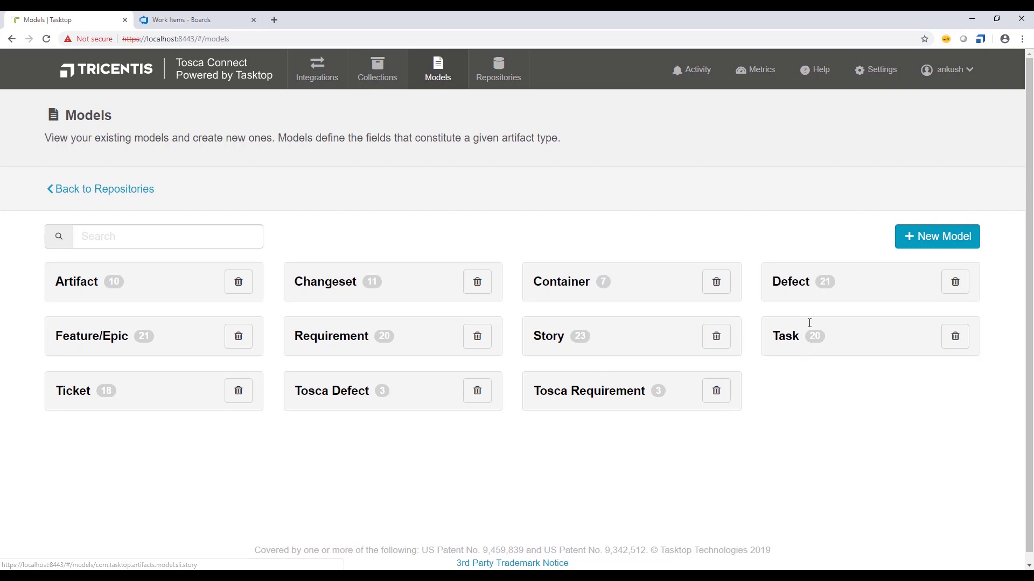
pyautogui.click(797, 290)
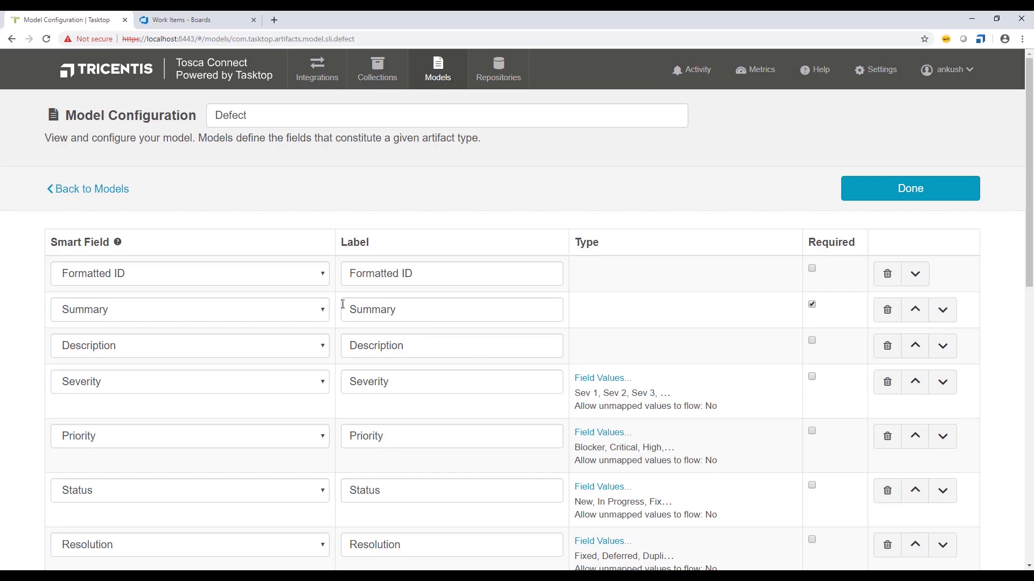
pyautogui.scroll(-2, 182, 325)
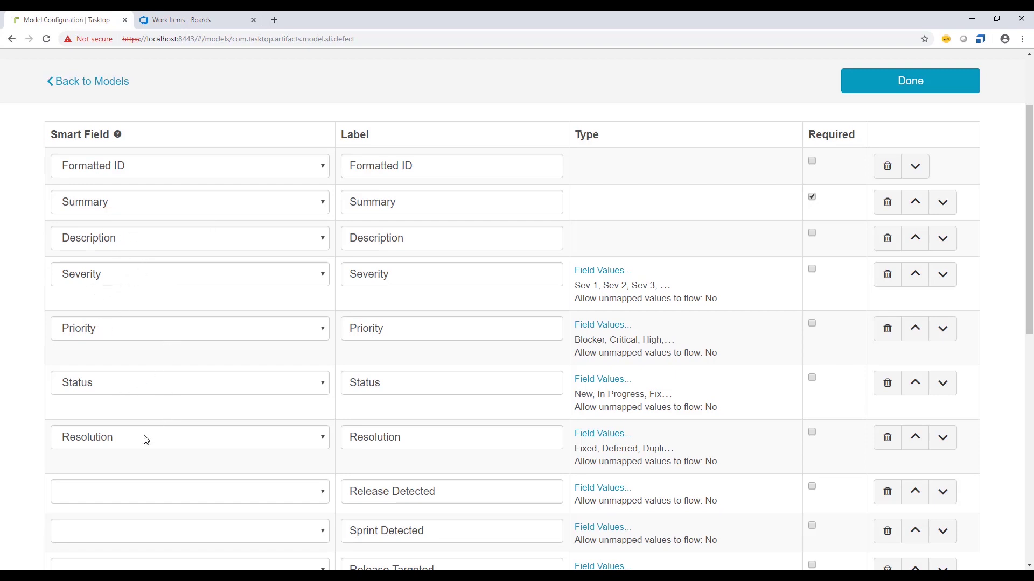
pyautogui.scroll(-9, 223, 452)
pyautogui.scroll(-1, 225, 452)
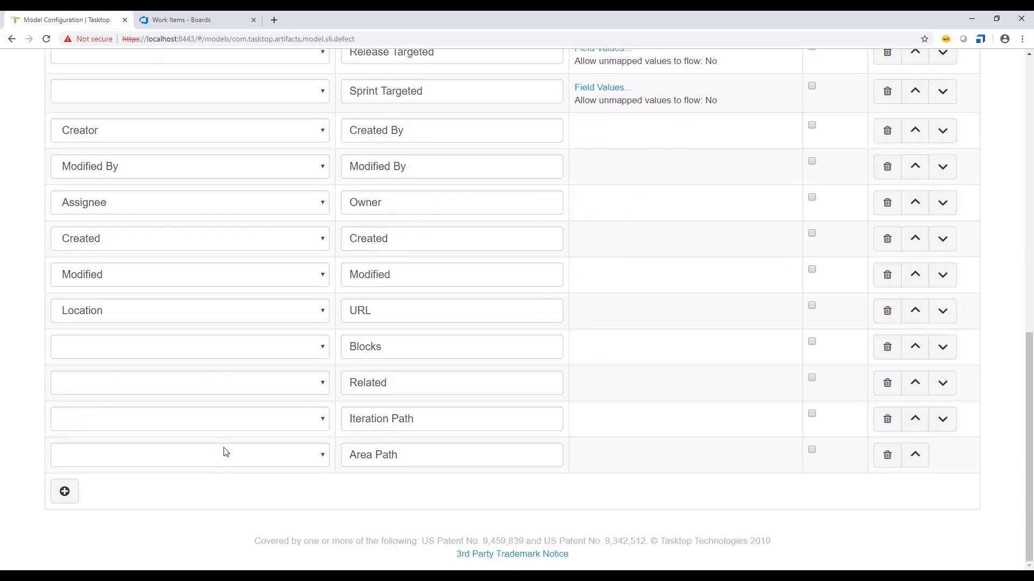
pyautogui.scroll(10, 225, 452)
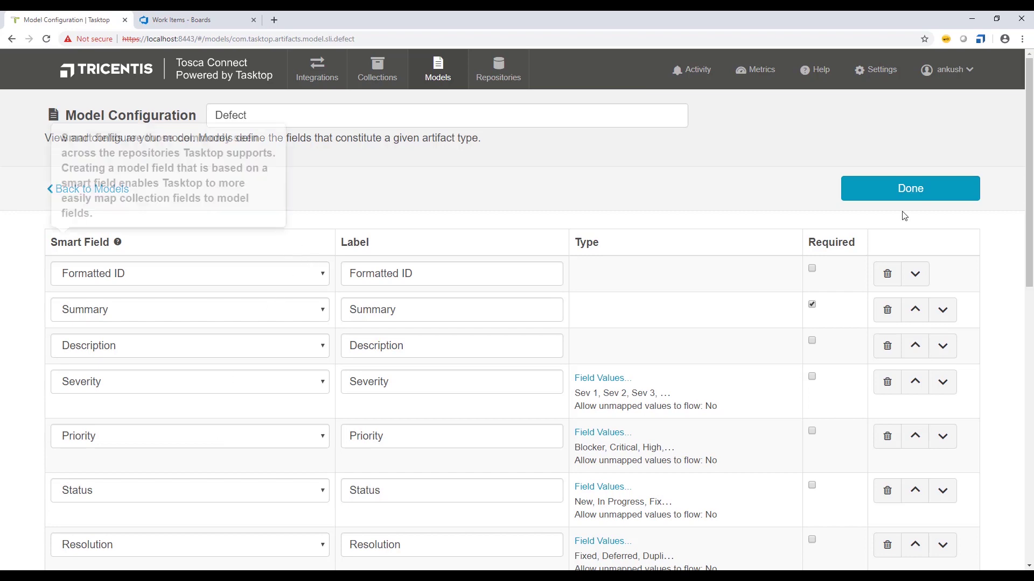
pyautogui.click(900, 197)
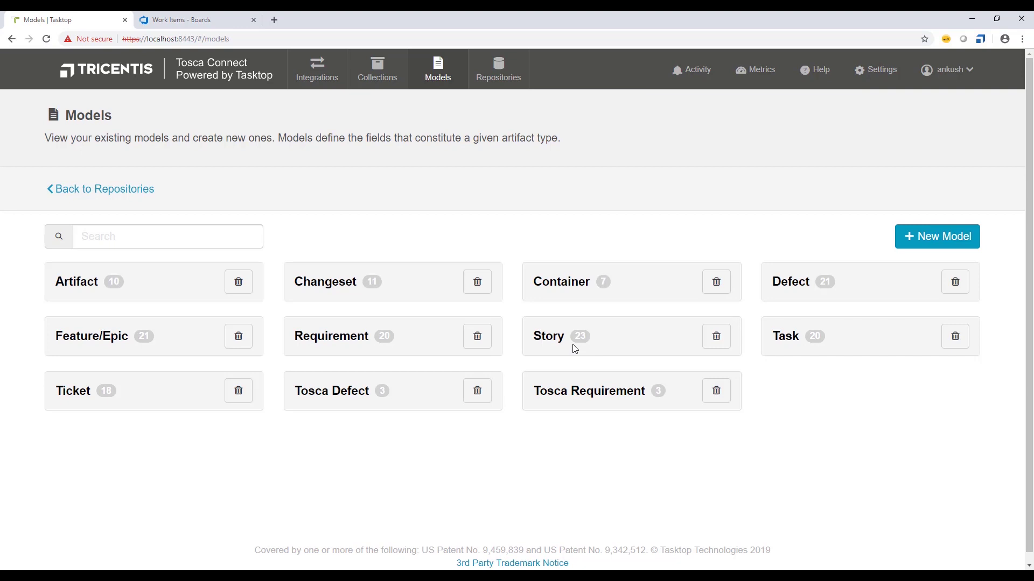
# - Open the Defect model's fields, add an empty field row, then delete it
pyautogui.click(778, 289)
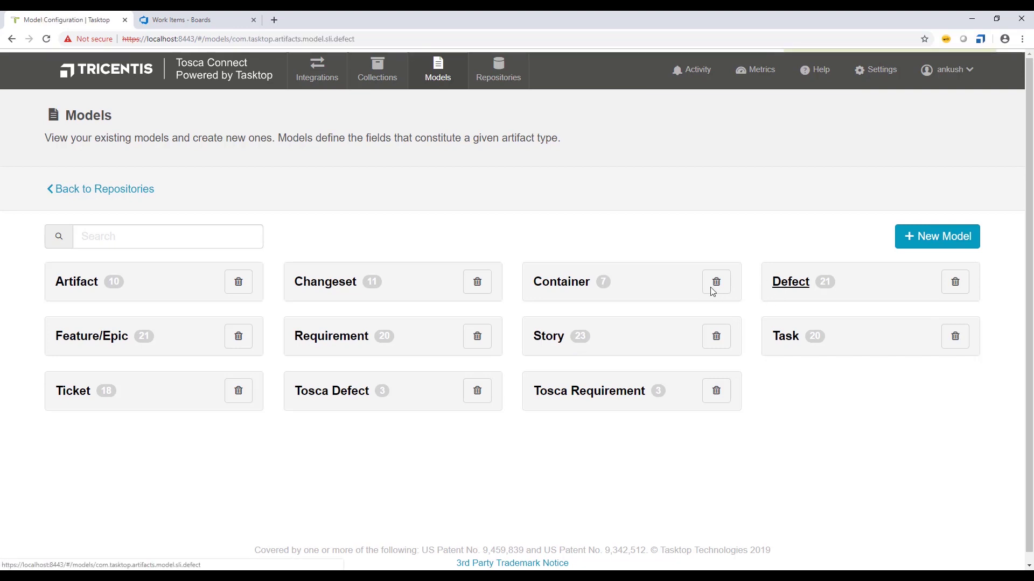
pyautogui.scroll(-12, 692, 292)
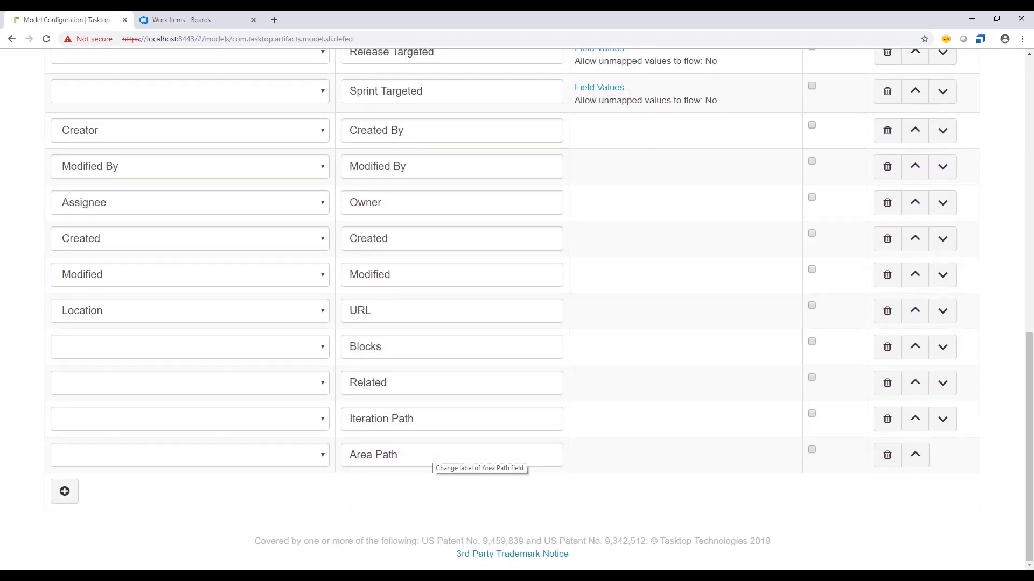
pyautogui.click(59, 495)
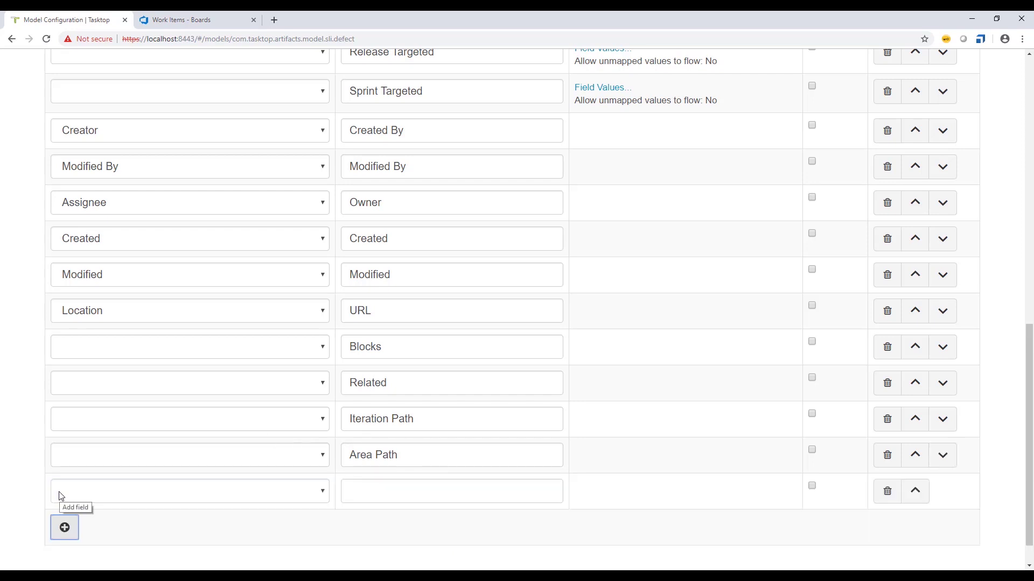
pyautogui.click(369, 496)
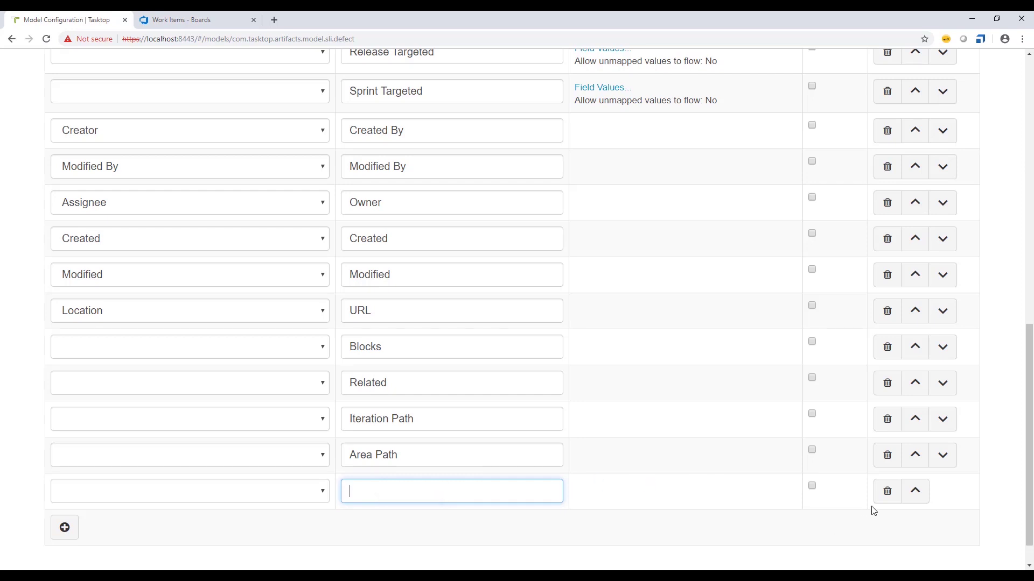
pyautogui.click(887, 491)
# - Attempt to save the Defect model, then cancel after the invalid-JSON error
pyautogui.scroll(15, 729, 358)
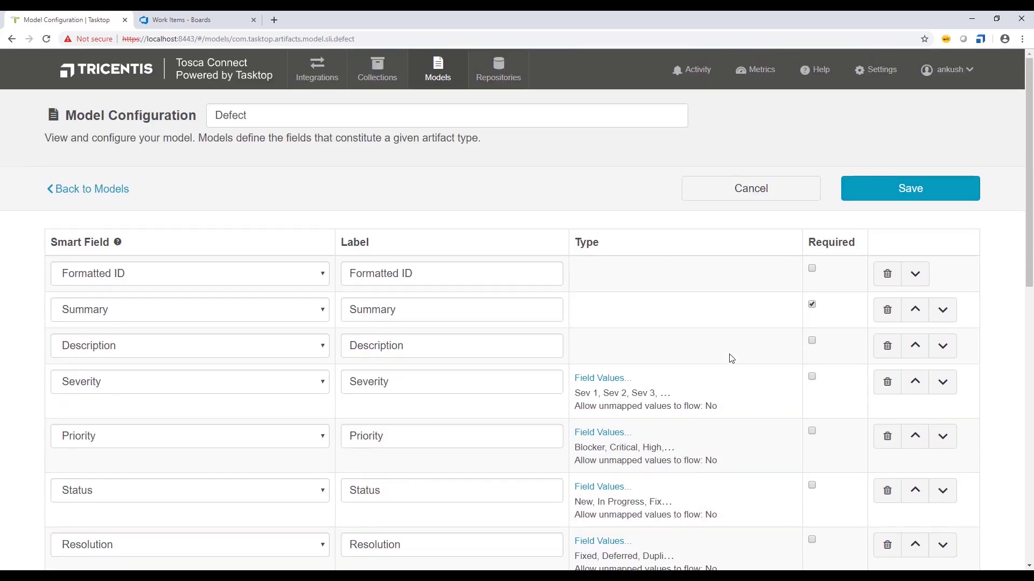
pyautogui.click(885, 193)
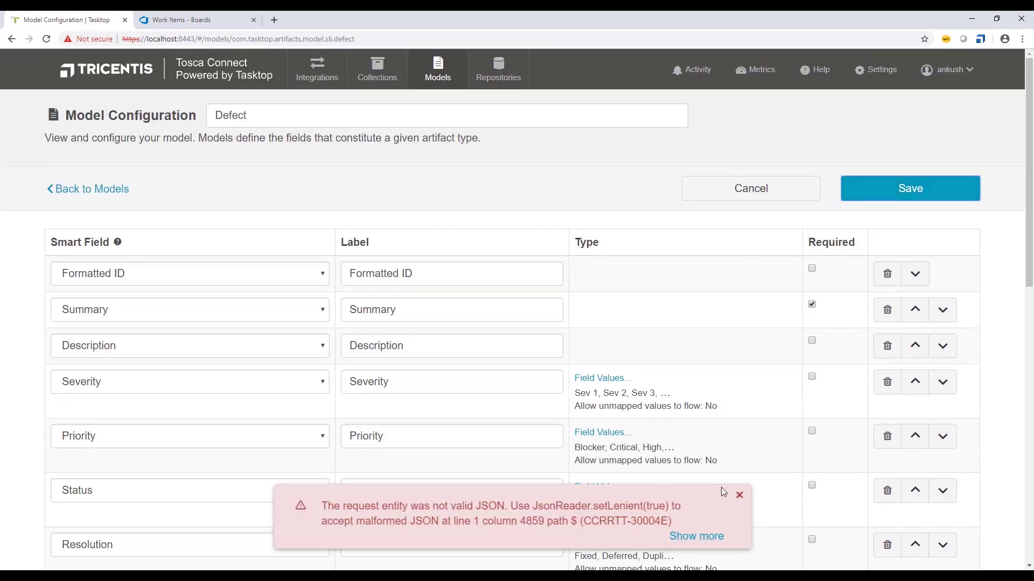
pyautogui.click(749, 193)
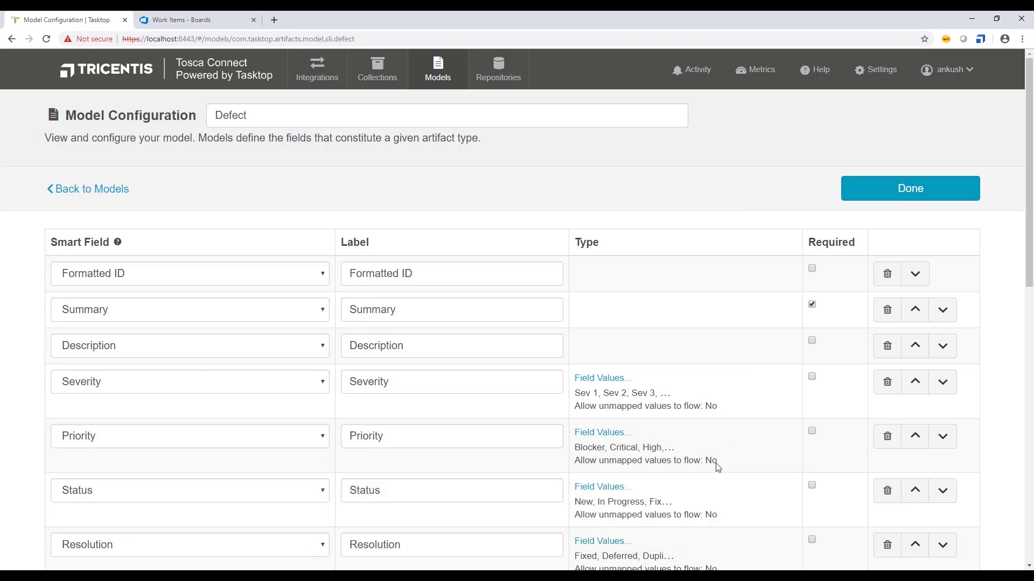
# - Close the Defect model, view Collections, then switch to the Tosca Connect.pptx deck
pyautogui.click(847, 200)
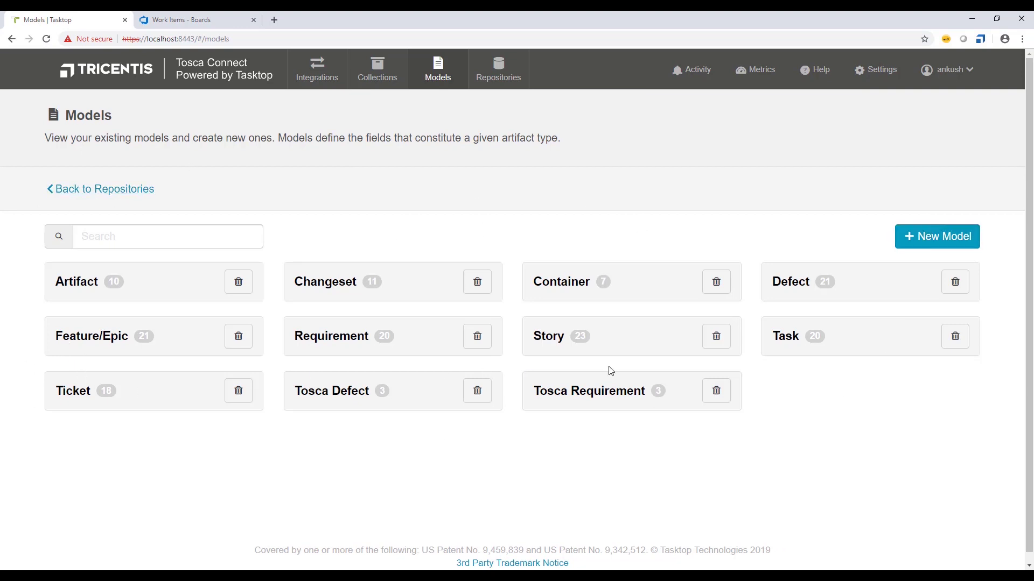
pyautogui.click(378, 73)
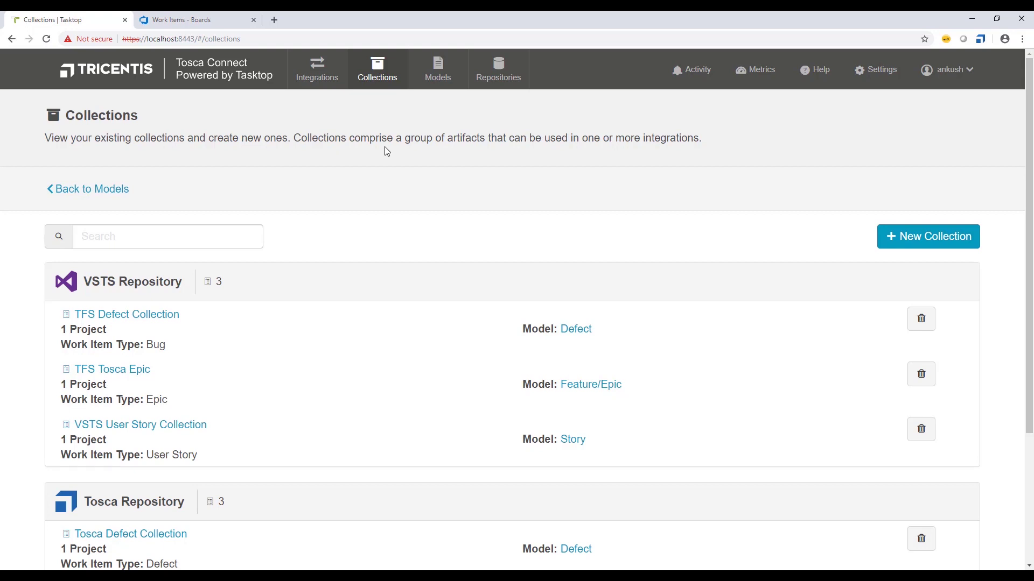
pyautogui.hotkey('alt', 'Tab')
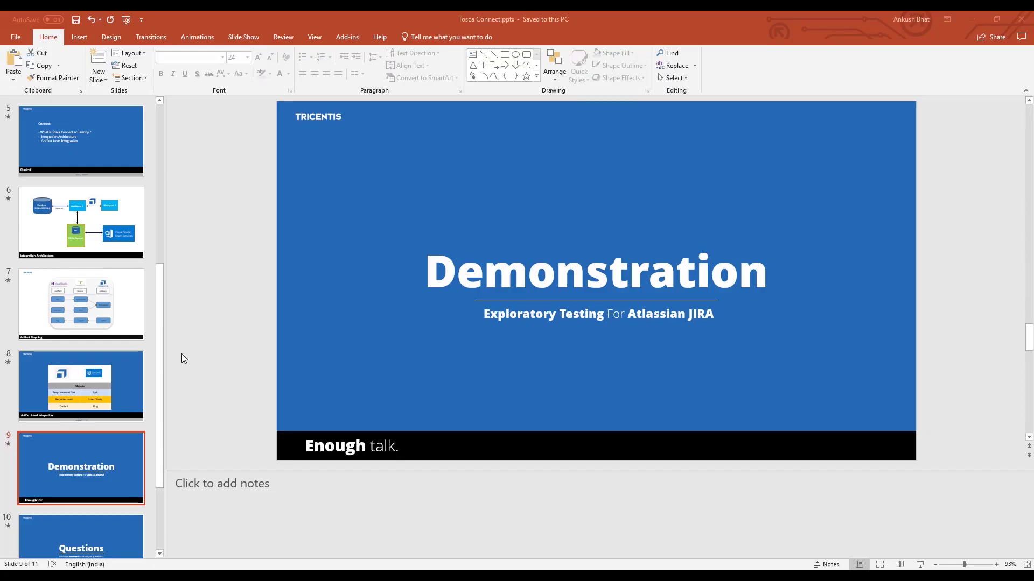
# - Show slide 7, Artifact Mapping, then return to the Collections page in the browser
pyautogui.click(79, 300)
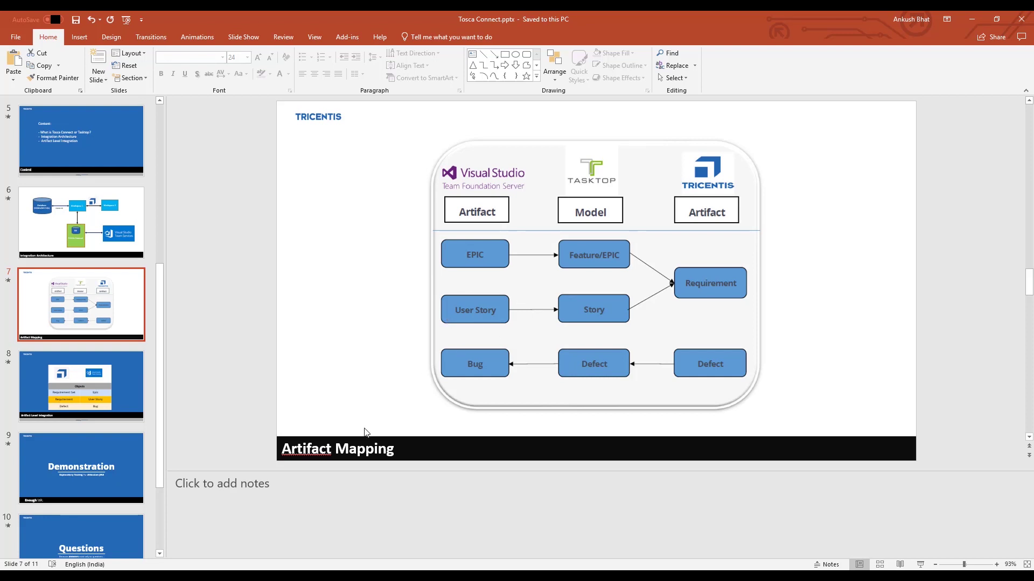
pyautogui.click(213, 576)
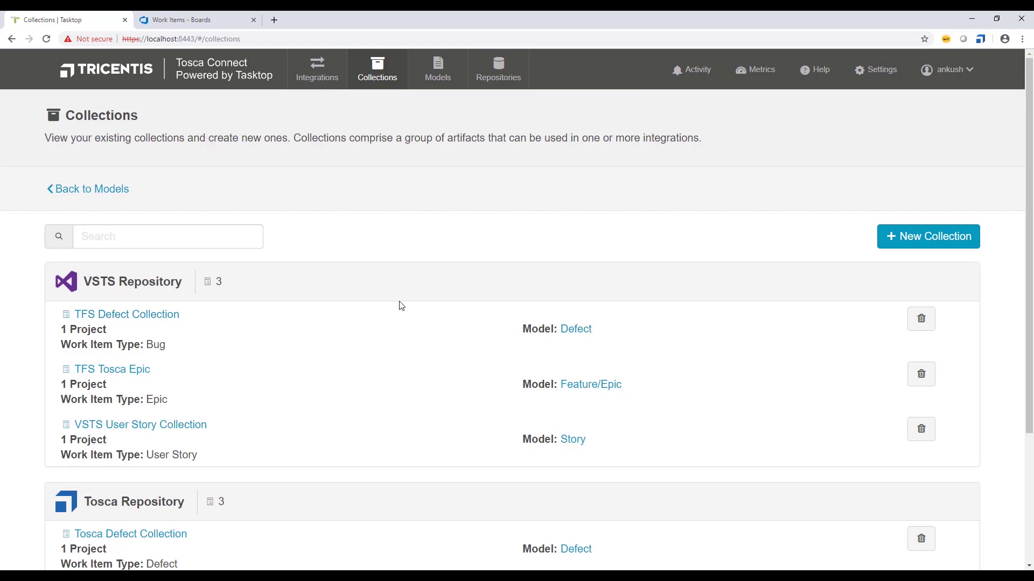
# - Begin a new collection of the Work Item Collection type from the Collections page
pyautogui.scroll(-2, 399, 305)
pyautogui.scroll(2, 570, 208)
pyautogui.scroll(-1, 304, 438)
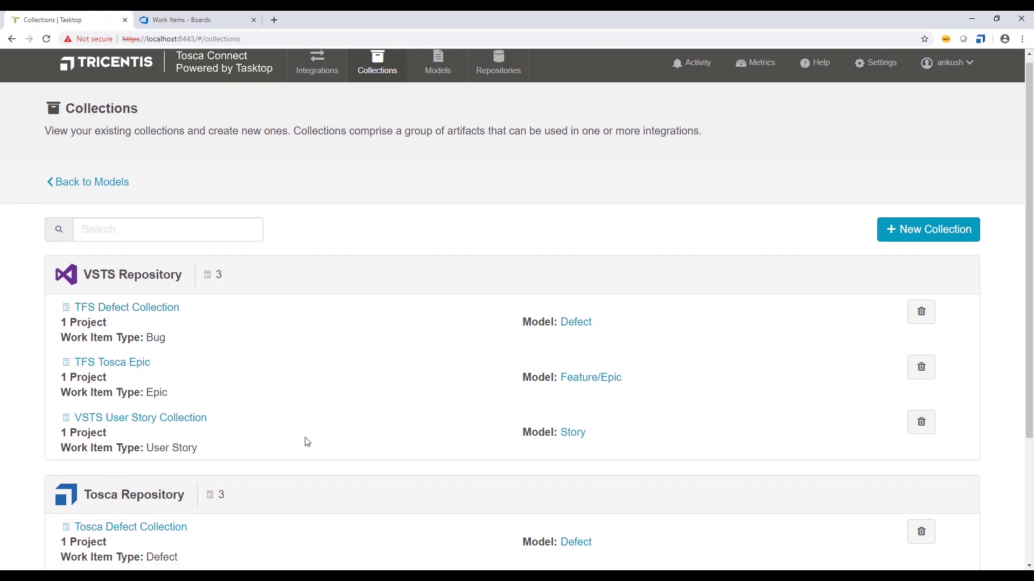
pyautogui.scroll(1, 312, 281)
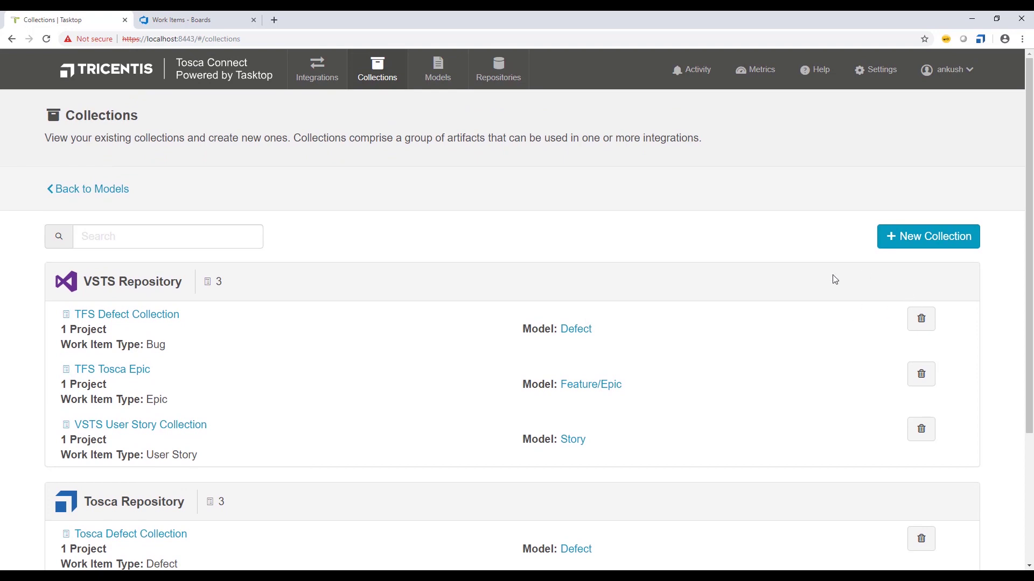
pyautogui.click(907, 248)
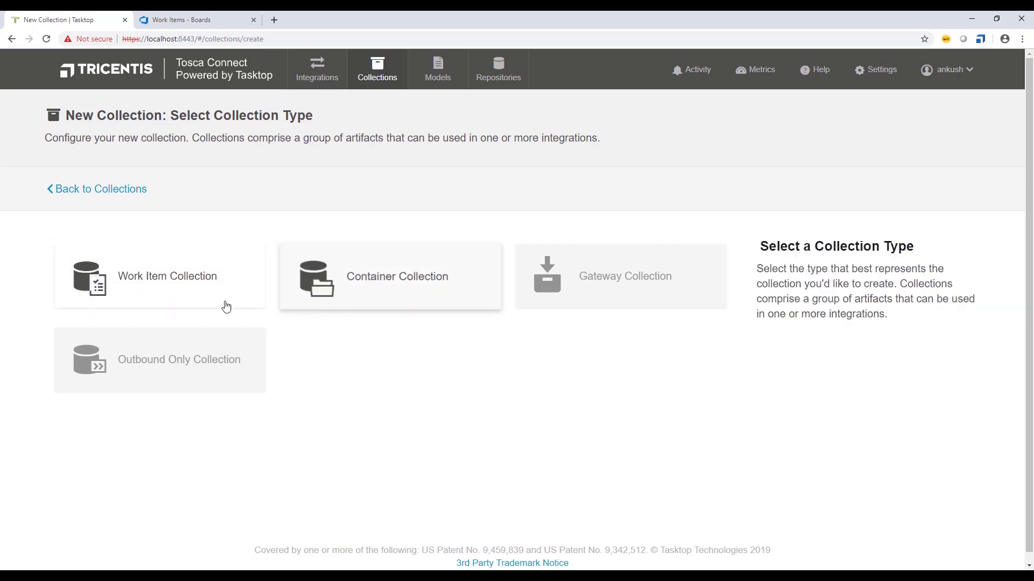
pyautogui.click(179, 297)
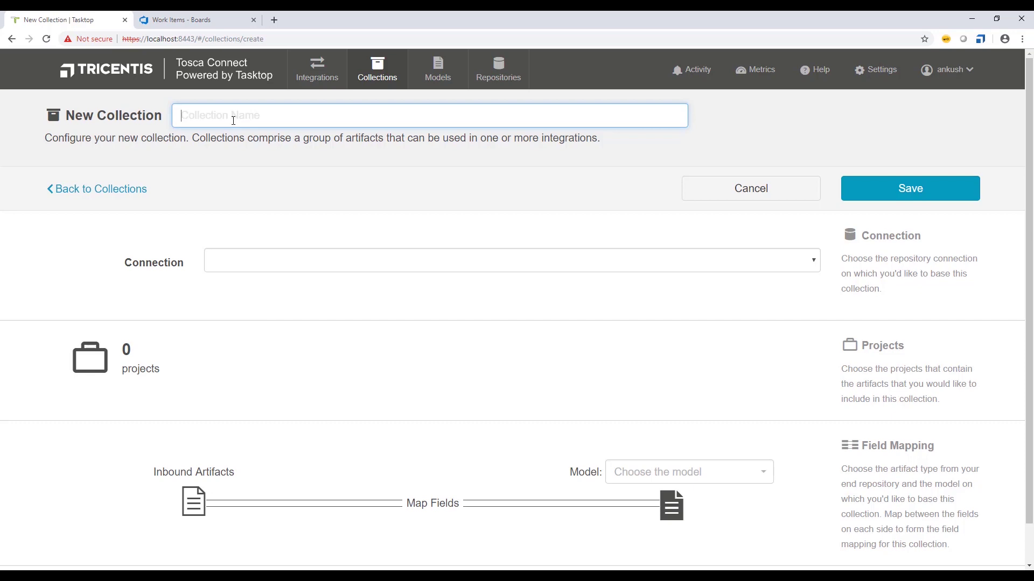
# - Select Tosca Repository as the connection, then cancel the unsaved new collection
pyautogui.click(263, 259)
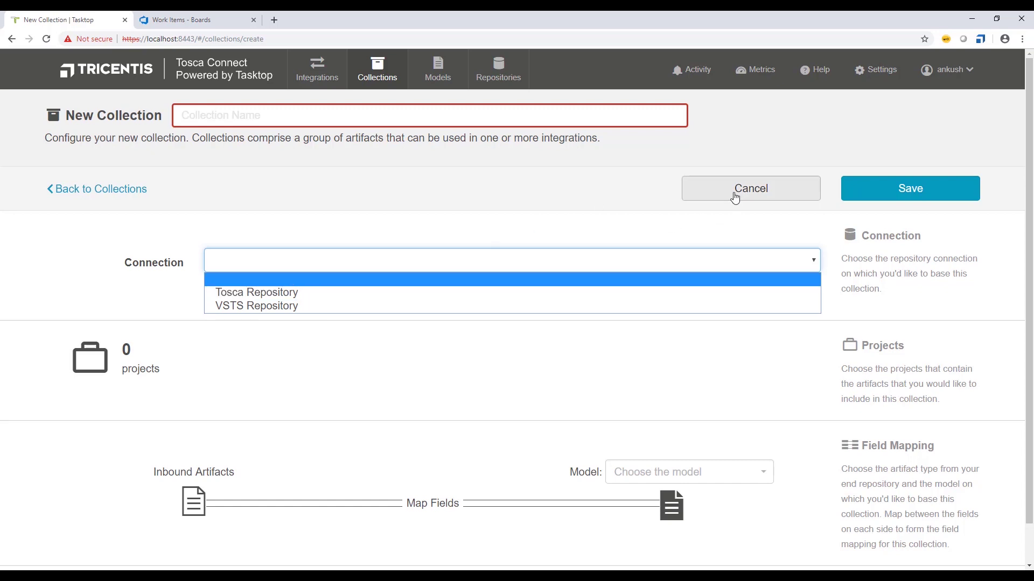
pyautogui.click(253, 292)
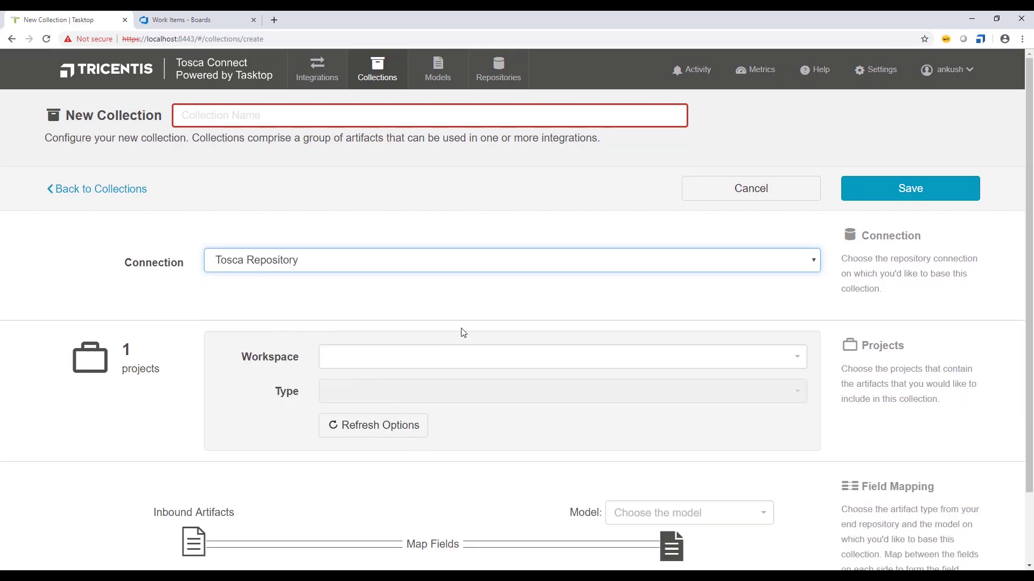
pyautogui.scroll(-2, 390, 460)
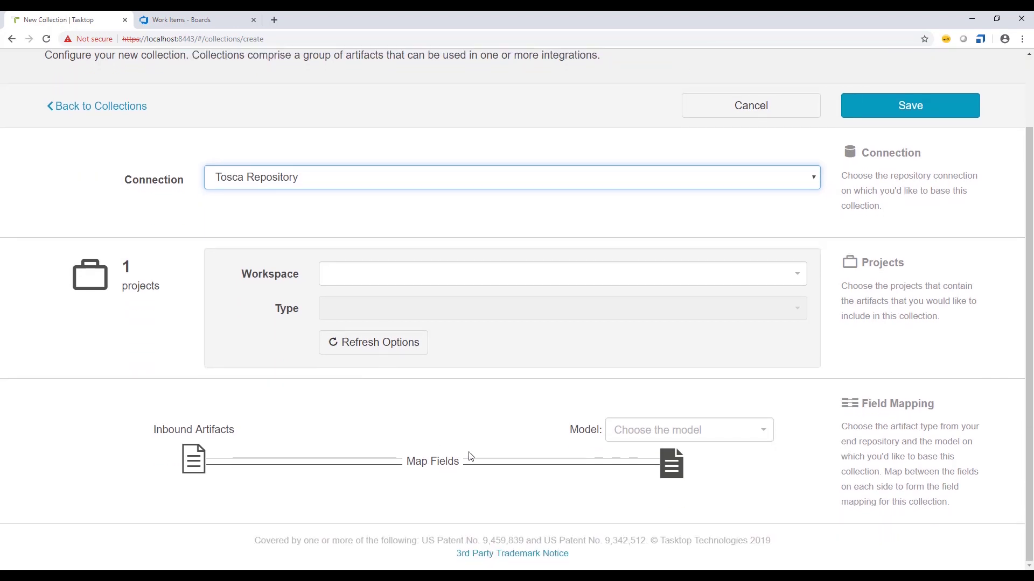
pyautogui.scroll(1, 501, 422)
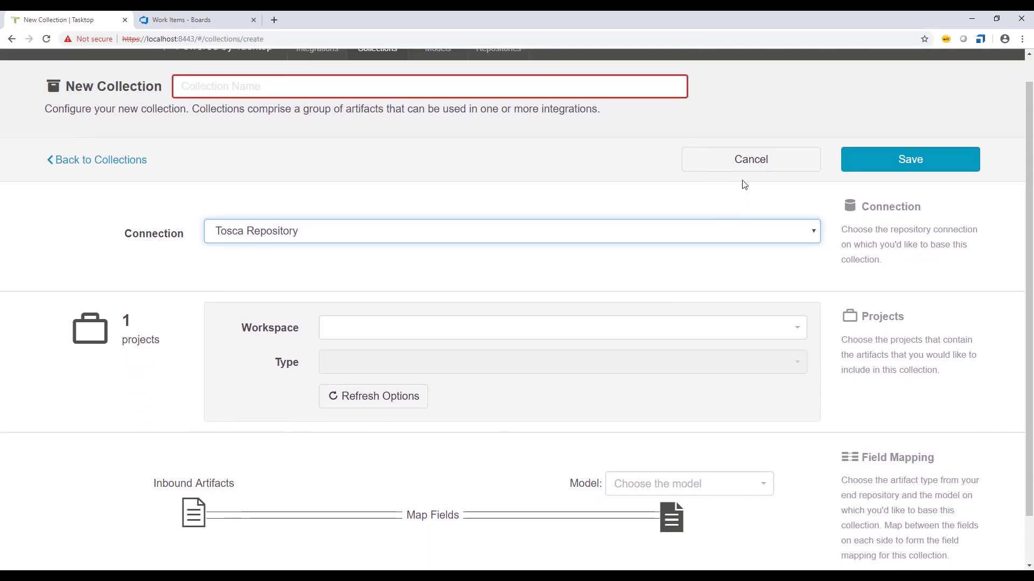
pyautogui.click(741, 170)
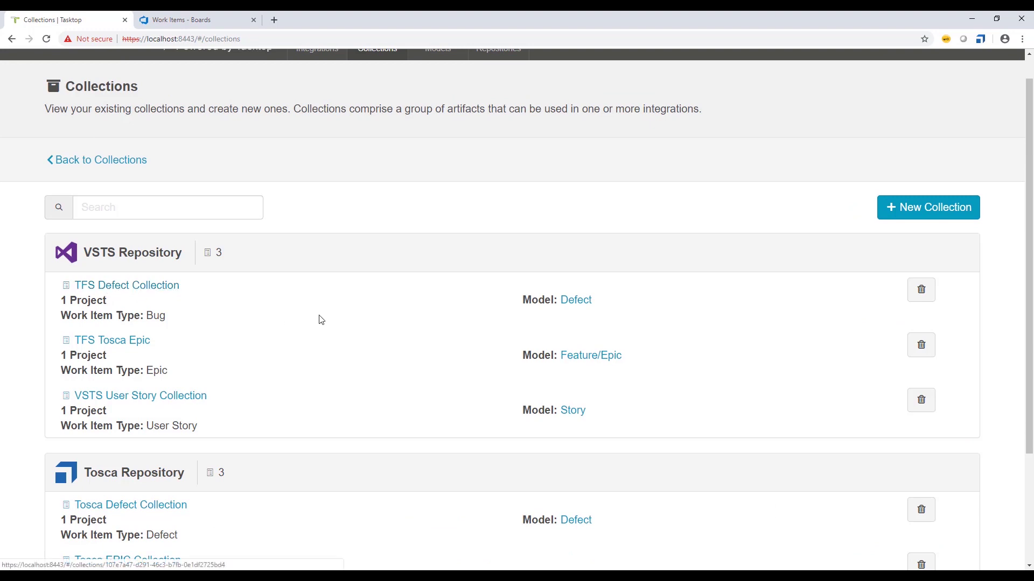
# - Open the TFS Defect Collection and review its projects, with one of six included
pyautogui.scroll(-3, 321, 318)
pyautogui.click(111, 141)
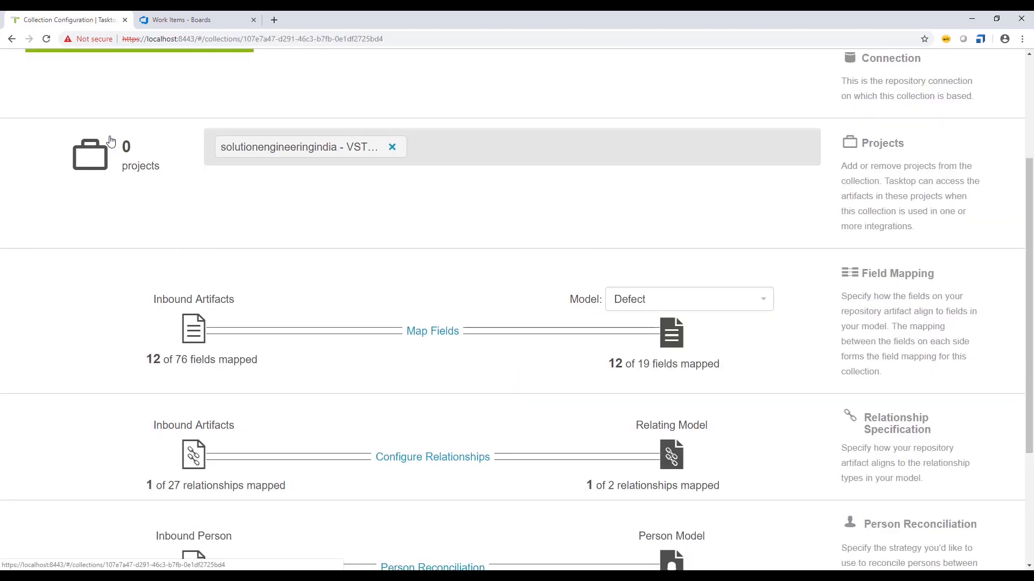
pyautogui.scroll(4, 363, 247)
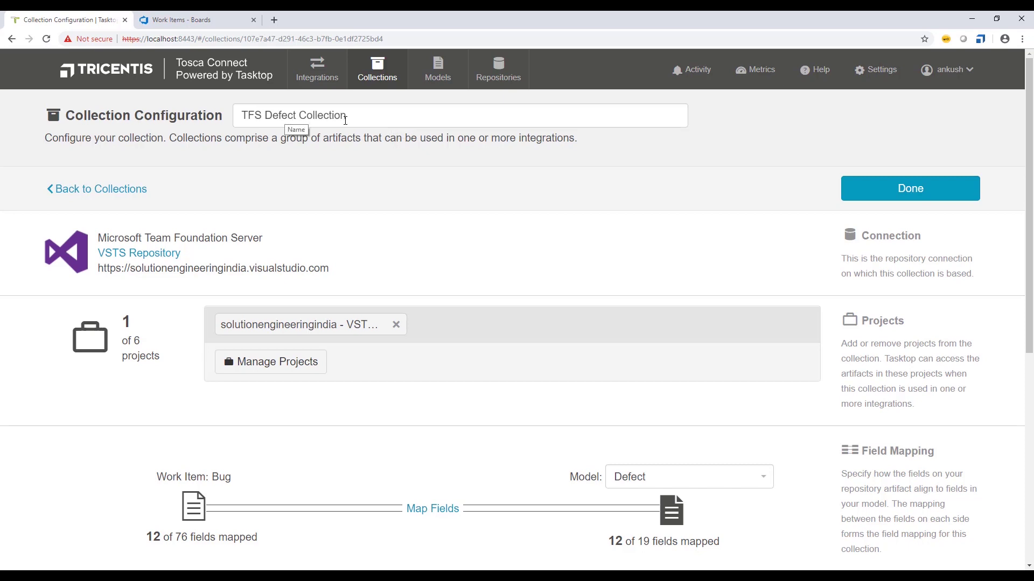
pyautogui.click(280, 369)
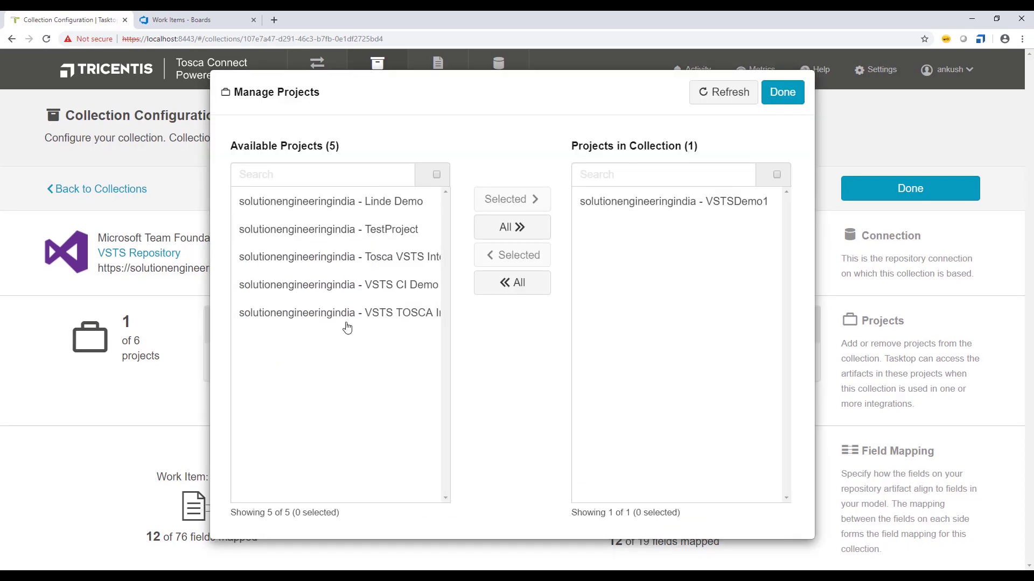
pyautogui.click(782, 93)
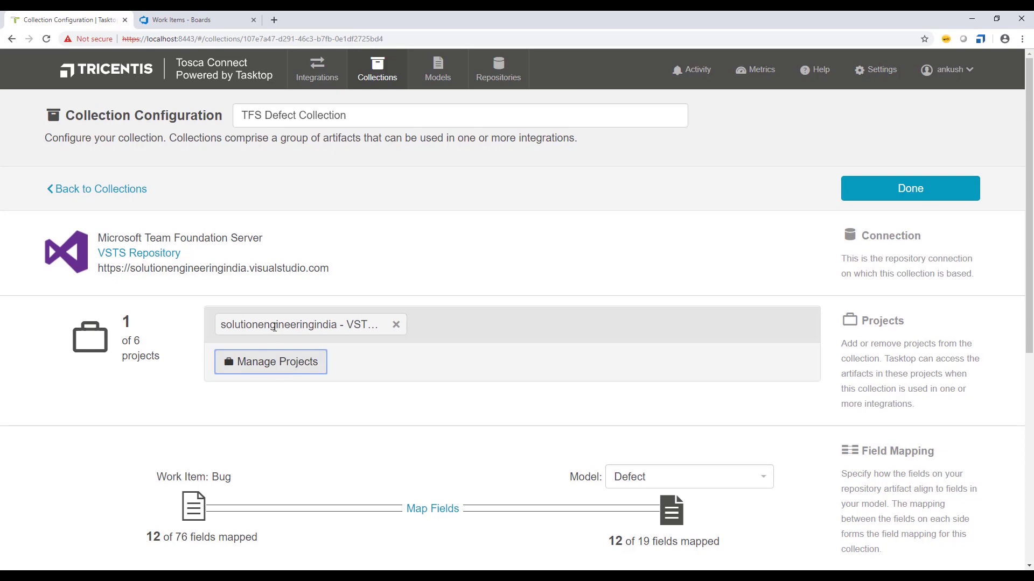
pyautogui.moveTo(376, 324); pyautogui.dragTo(333, 320)
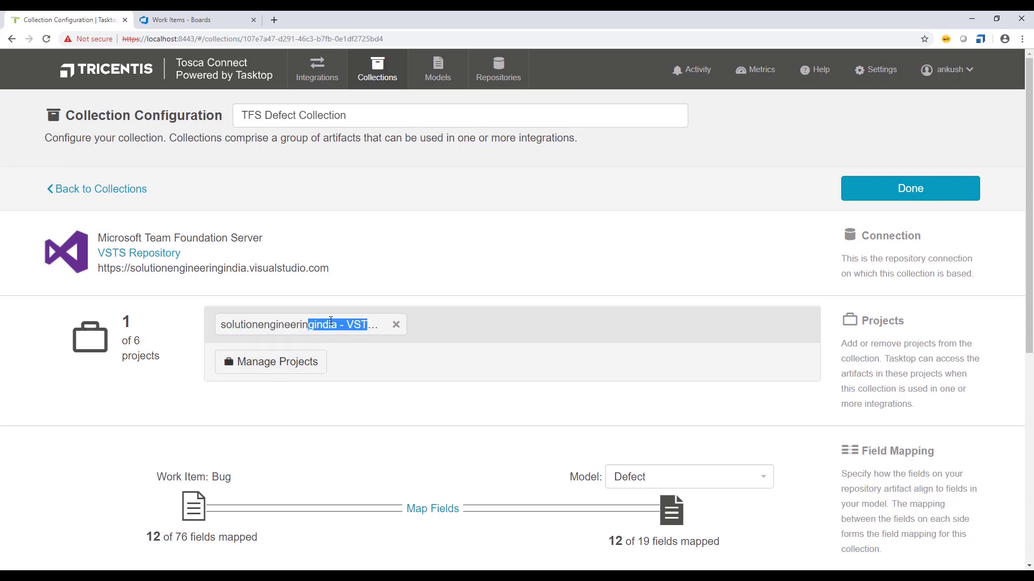
pyautogui.click(345, 402)
pyautogui.scroll(-2, 342, 399)
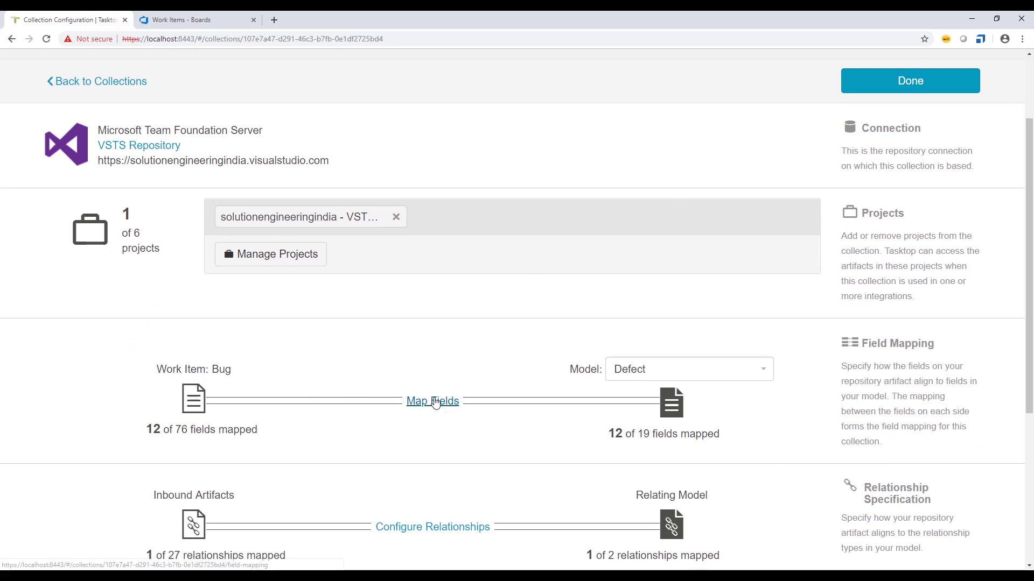
# - Scroll the TFS Defect Collection's field mappings: Title→Summary, Assigned To→Owner, Changed By→Modified By
pyautogui.click(436, 401)
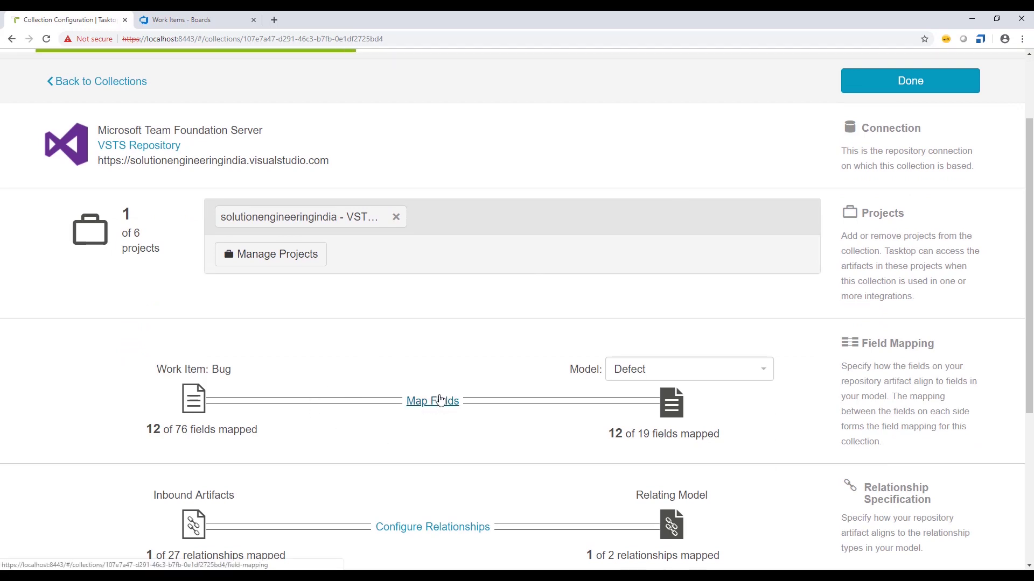
pyautogui.scroll(-4, 427, 358)
pyautogui.scroll(-5, 431, 363)
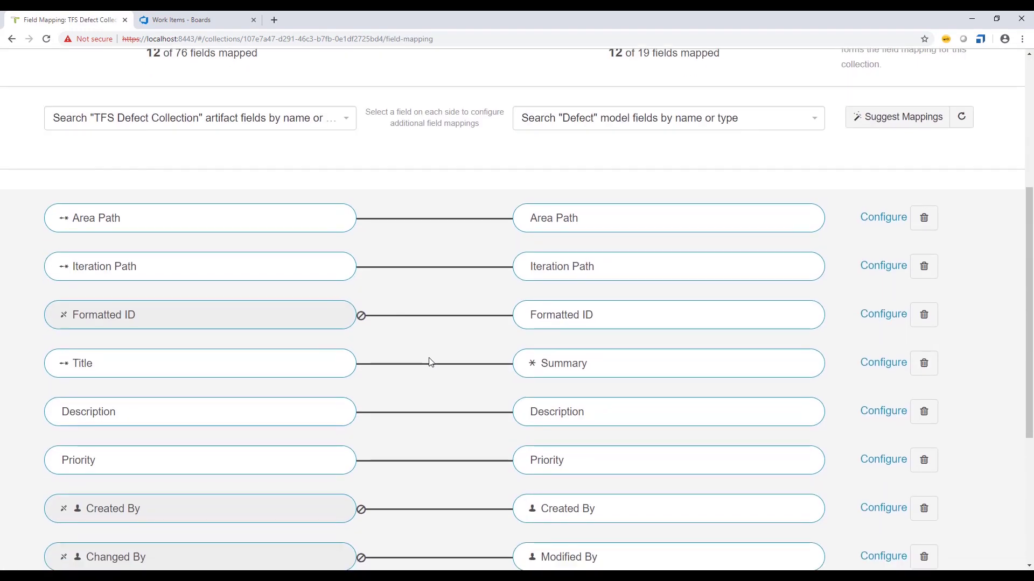
pyautogui.scroll(-1, 431, 362)
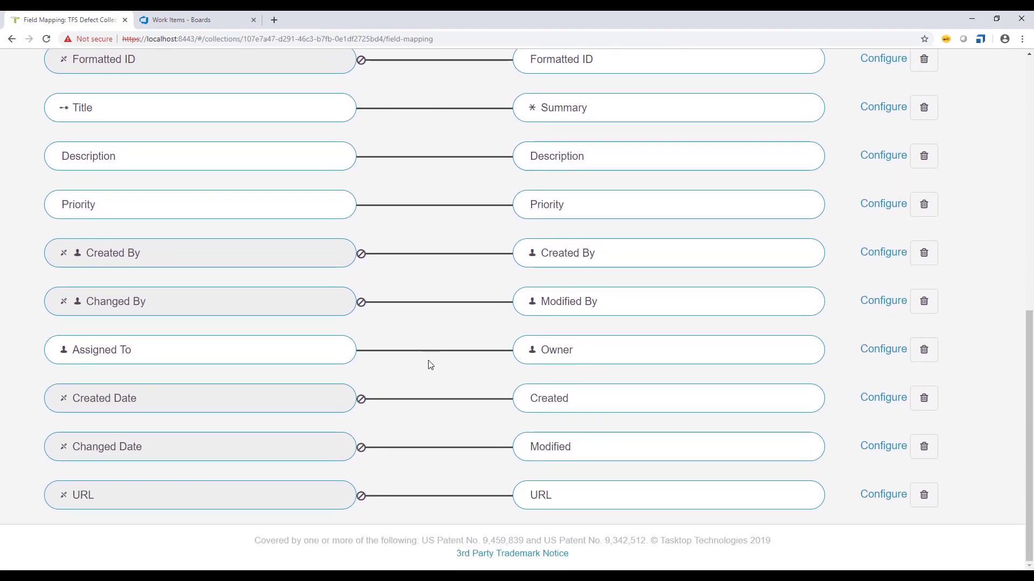
pyautogui.scroll(3, 431, 364)
pyautogui.scroll(-1, 431, 365)
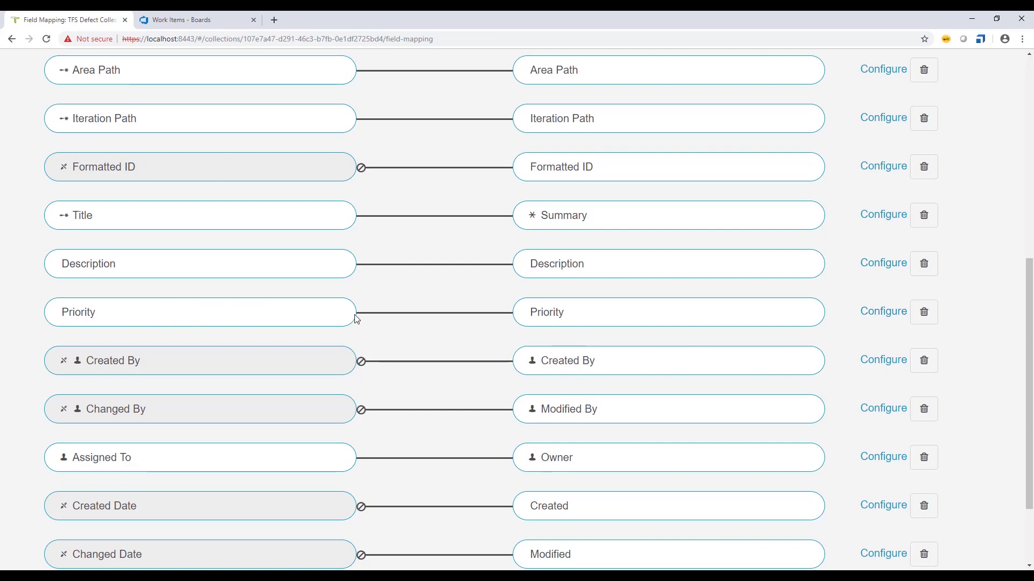
pyautogui.click(879, 315)
pyautogui.scroll(-3, 358, 360)
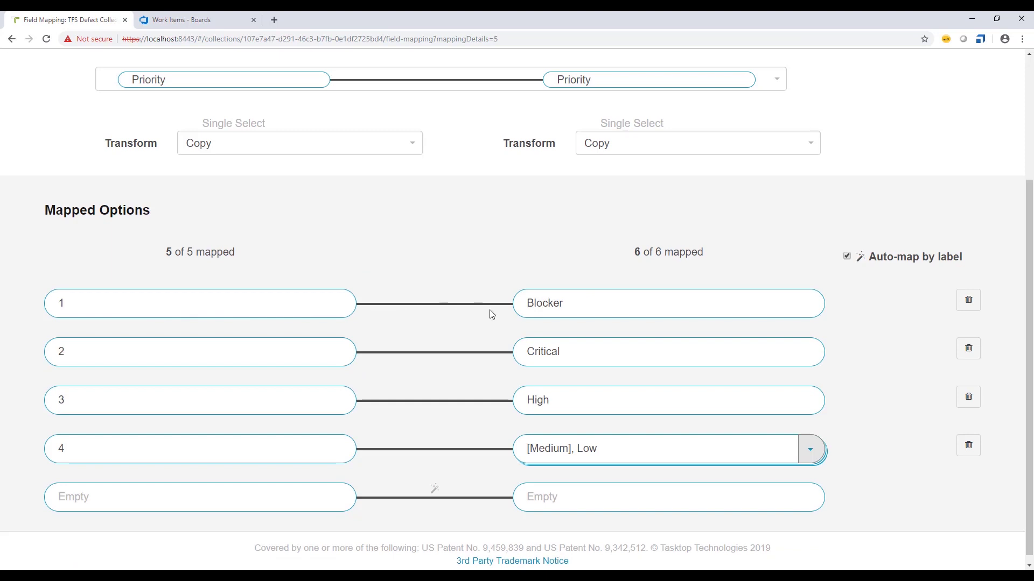
pyautogui.scroll(2, 490, 312)
pyautogui.scroll(-2, 489, 314)
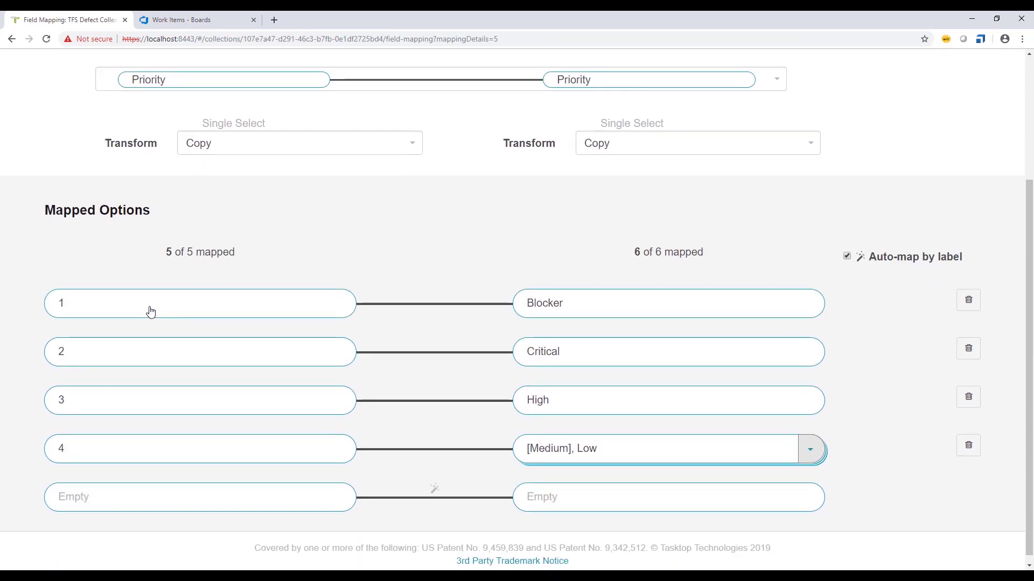
pyautogui.scroll(2, 291, 291)
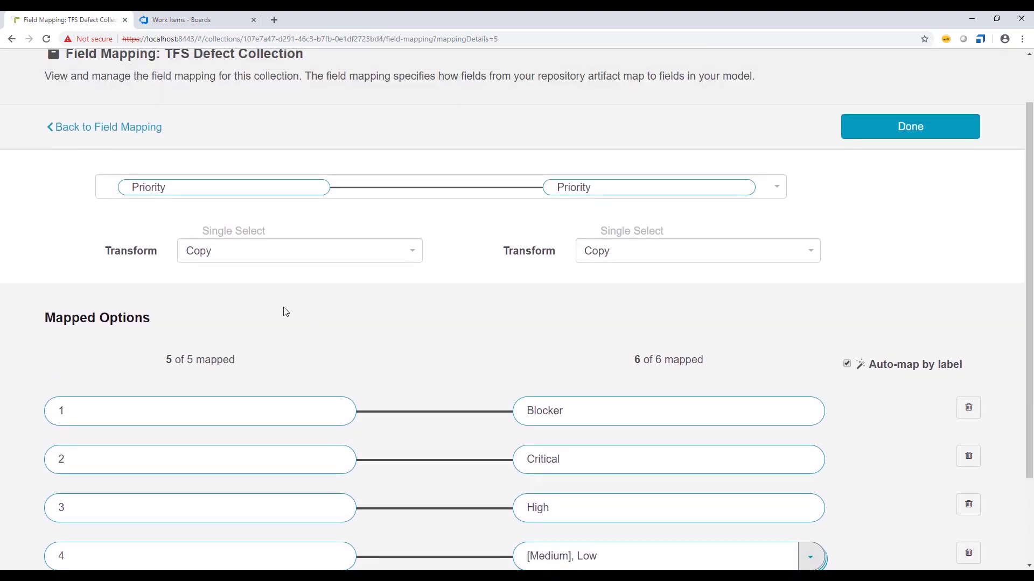
pyautogui.scroll(-1, 286, 312)
pyautogui.scroll(2, 284, 310)
pyautogui.scroll(-1, 284, 310)
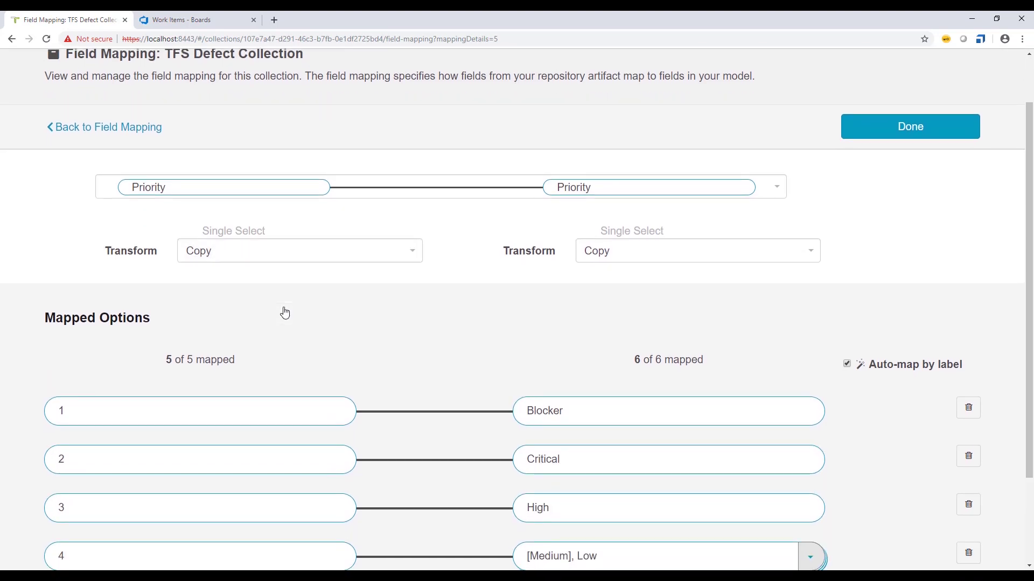
pyautogui.scroll(-2, 285, 313)
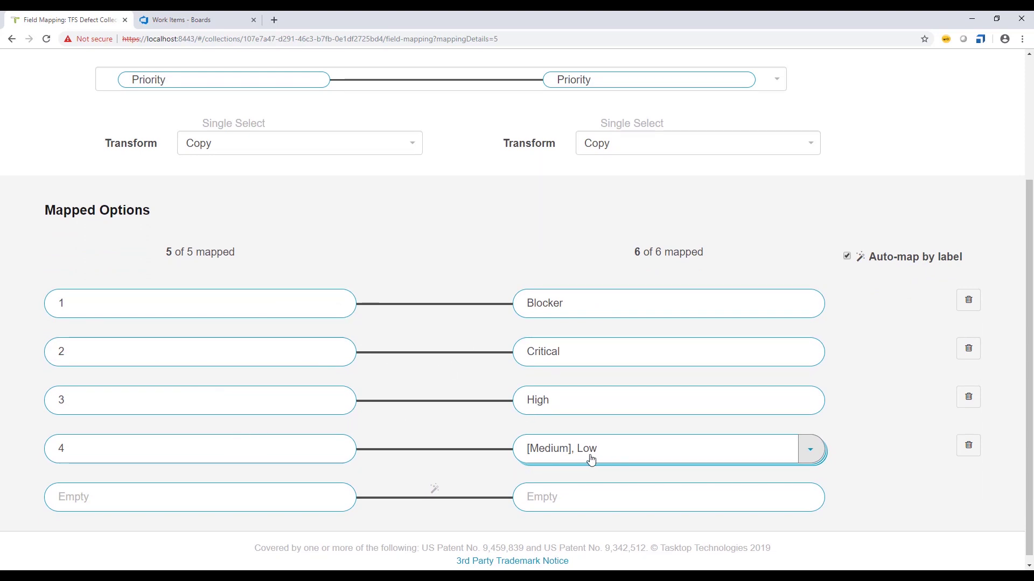
pyautogui.scroll(2, 592, 459)
pyautogui.scroll(-1, 589, 427)
pyautogui.scroll(-1, 589, 427)
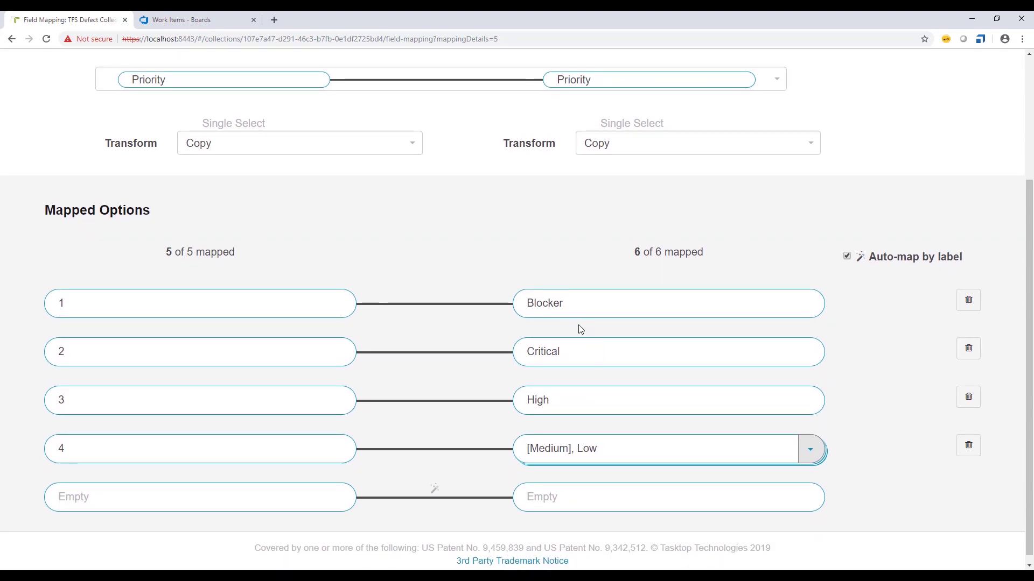
pyautogui.scroll(1, 579, 315)
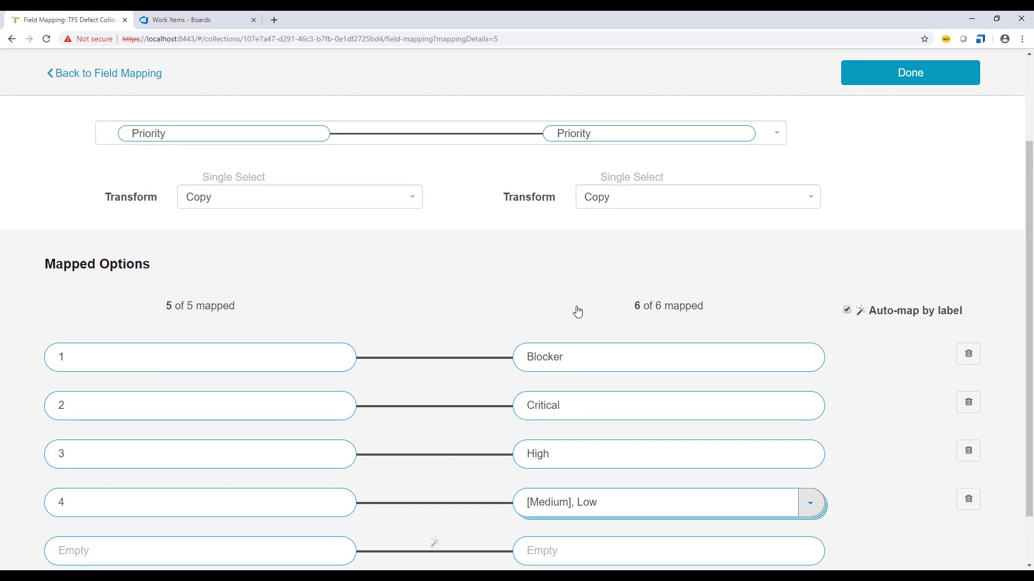
pyautogui.scroll(3, 642, 283)
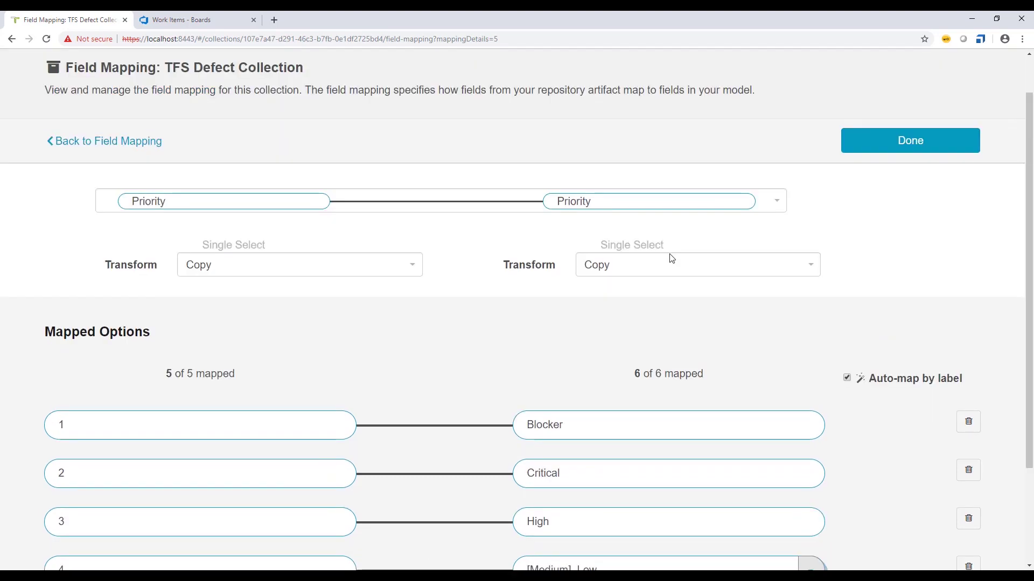
pyautogui.click(895, 199)
pyautogui.scroll(-7, 614, 421)
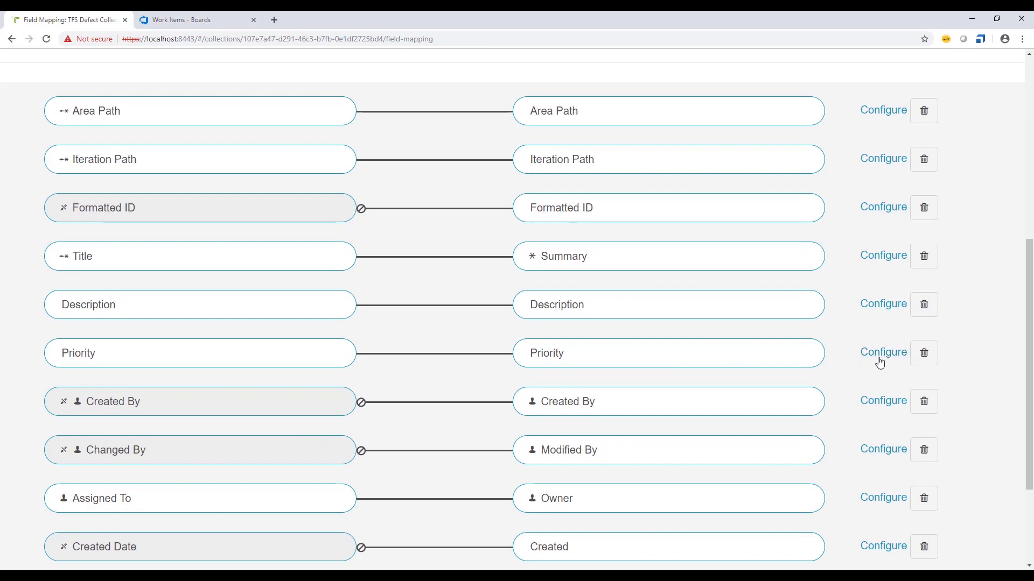
pyautogui.scroll(-1, 841, 354)
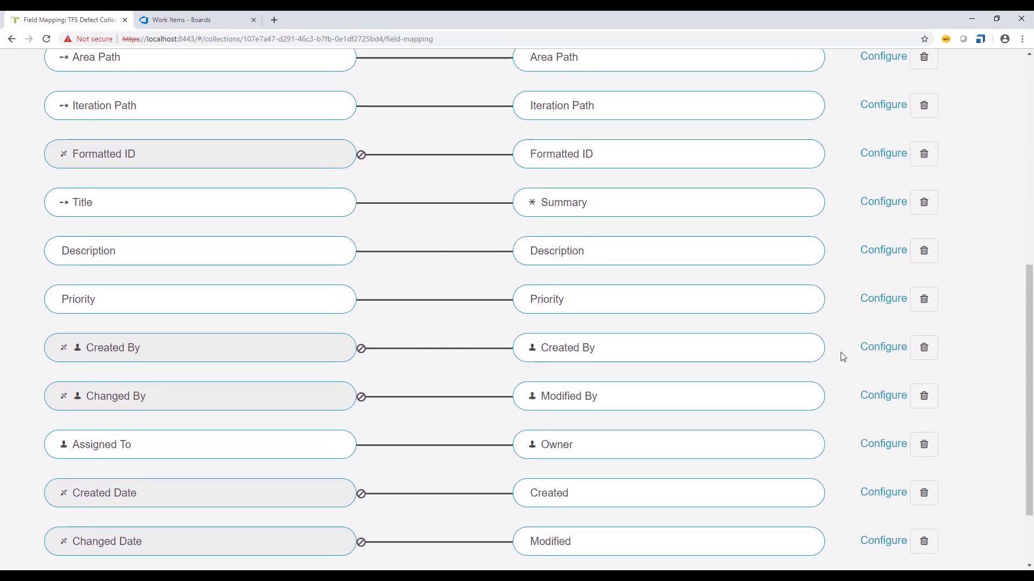
pyautogui.scroll(-2, 843, 357)
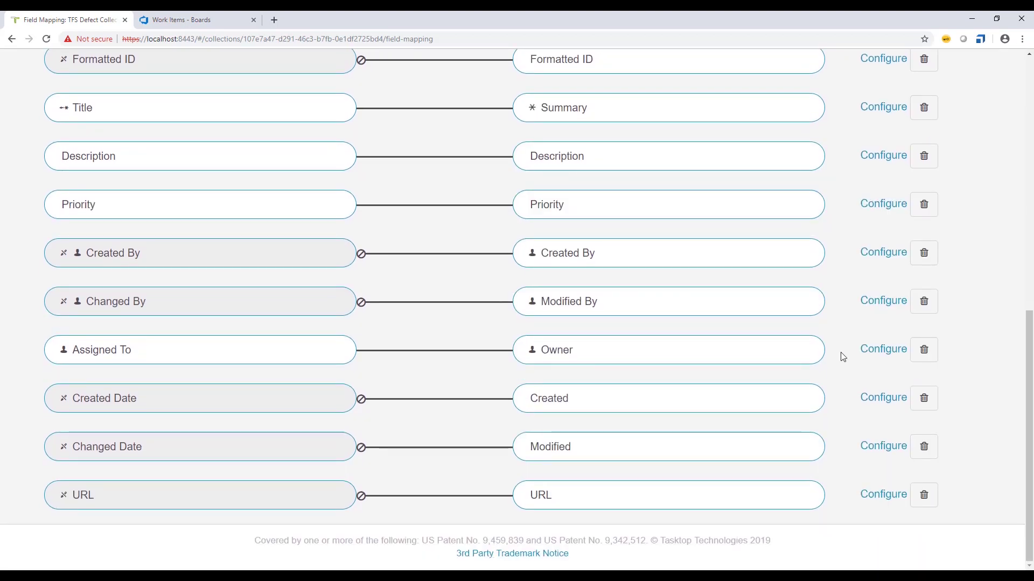
pyautogui.scroll(1, 843, 357)
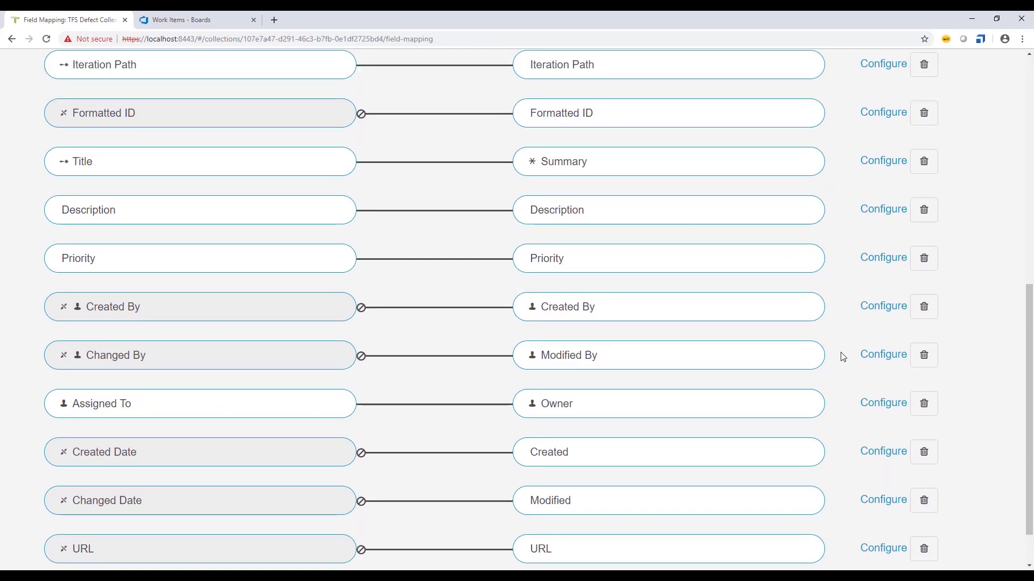
pyautogui.scroll(1, 843, 357)
pyautogui.scroll(2, 843, 357)
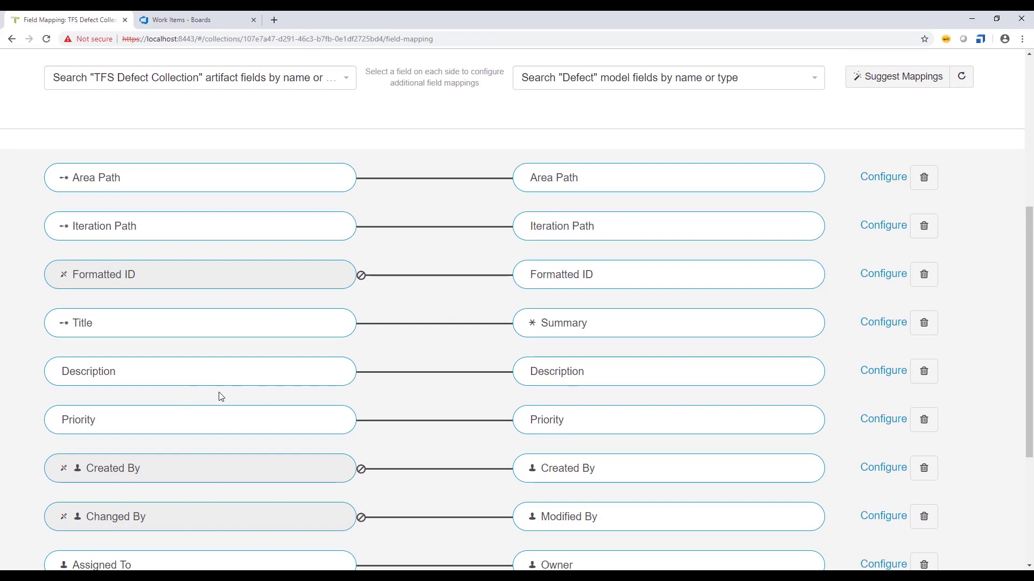
pyautogui.scroll(-4, 787, 404)
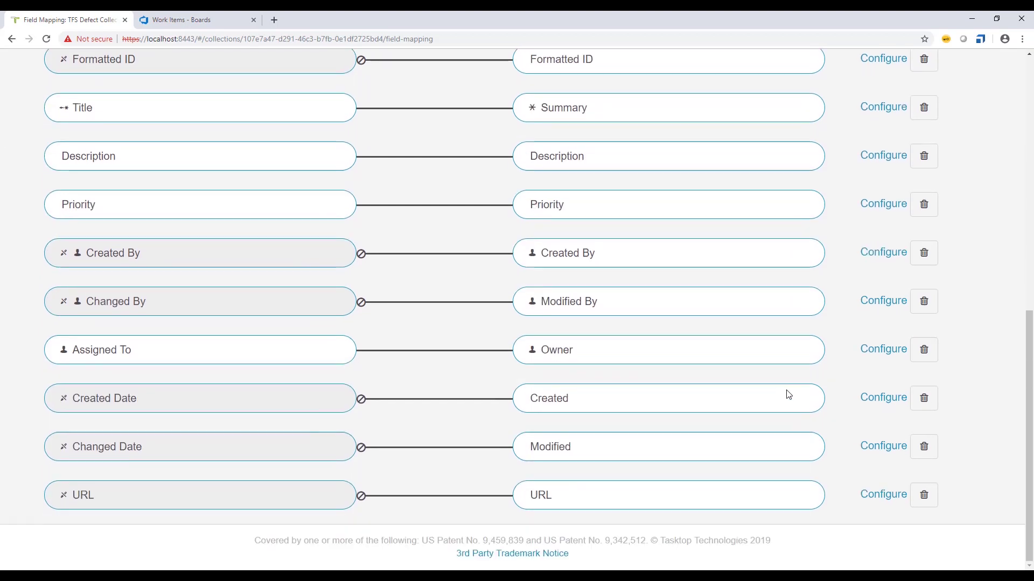
pyautogui.scroll(4, 786, 395)
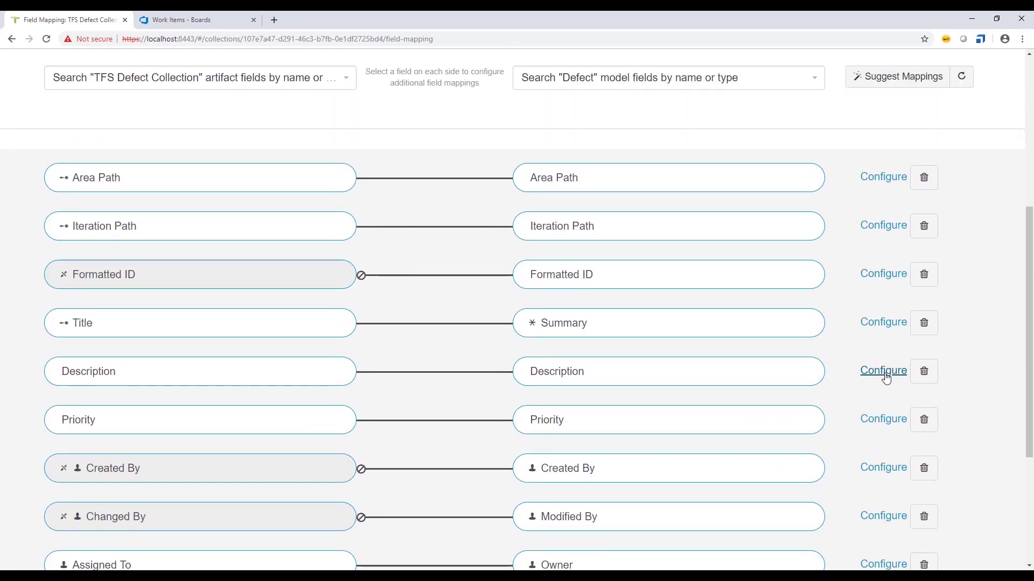
pyautogui.click(880, 370)
pyautogui.click(844, 186)
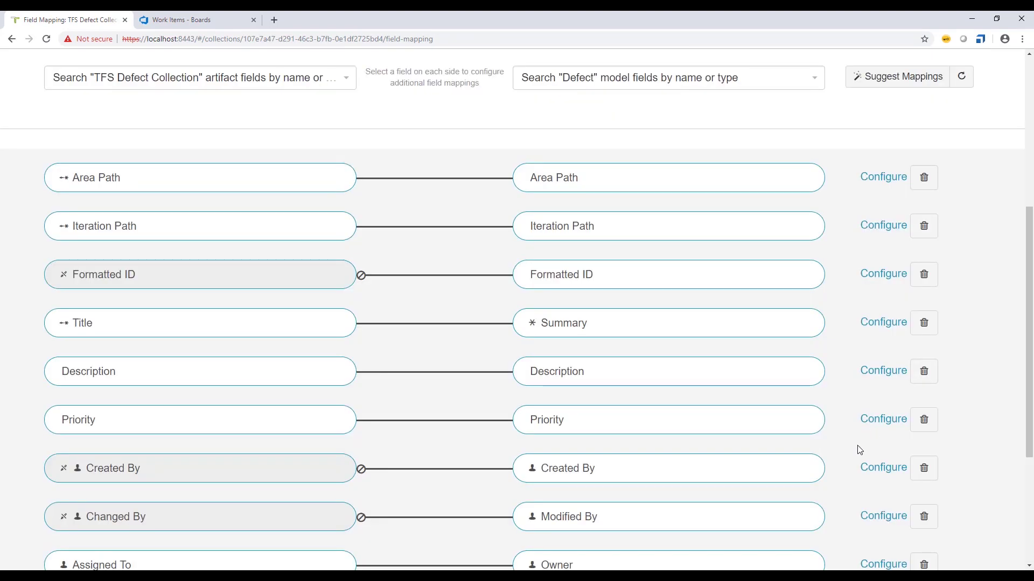
# - Close the Priority details, field mapping and configuration of TFS Defect Collection
pyautogui.click(883, 420)
pyautogui.scroll(-2, 376, 366)
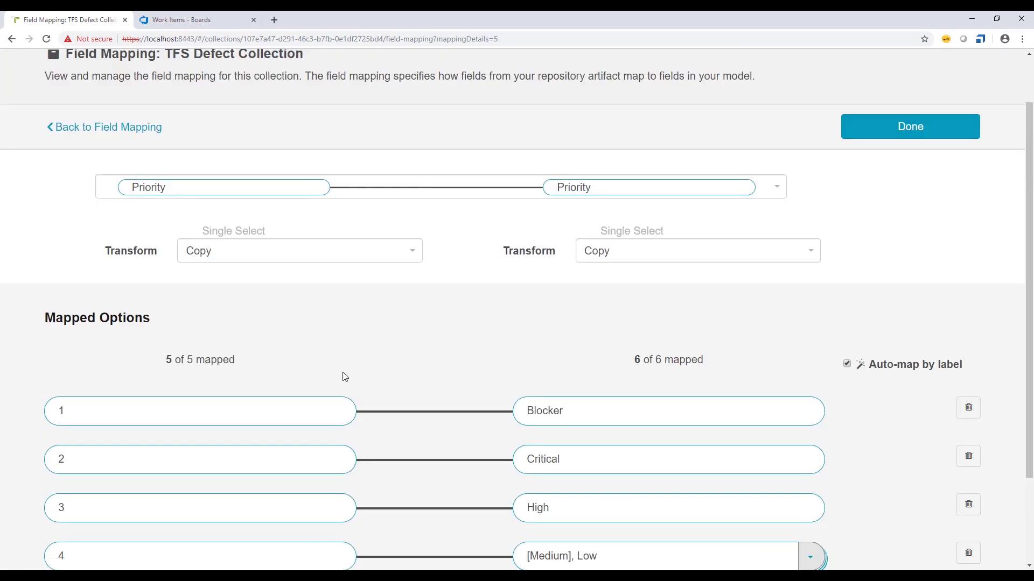
pyautogui.scroll(-1, 407, 354)
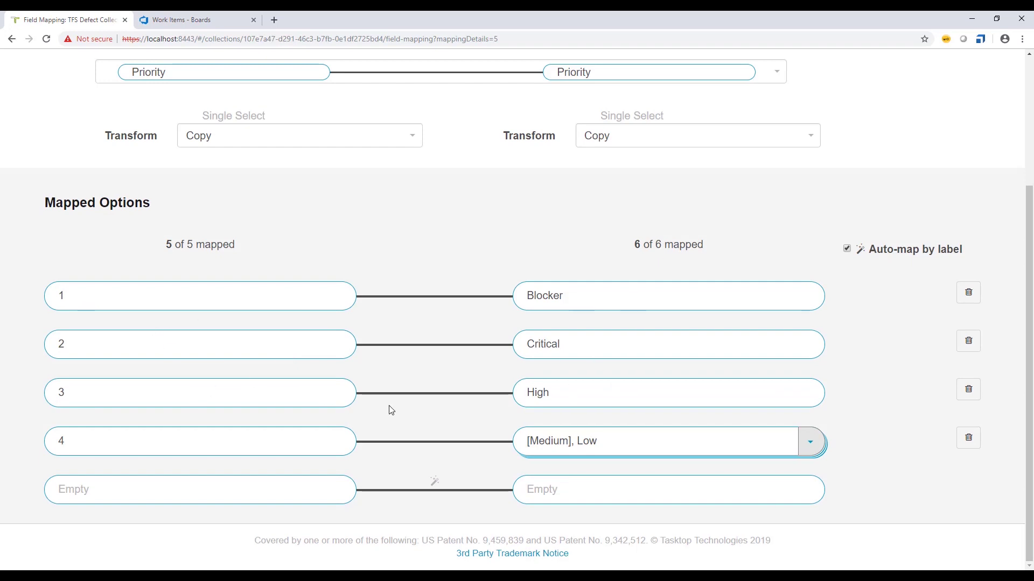
pyautogui.scroll(5, 598, 442)
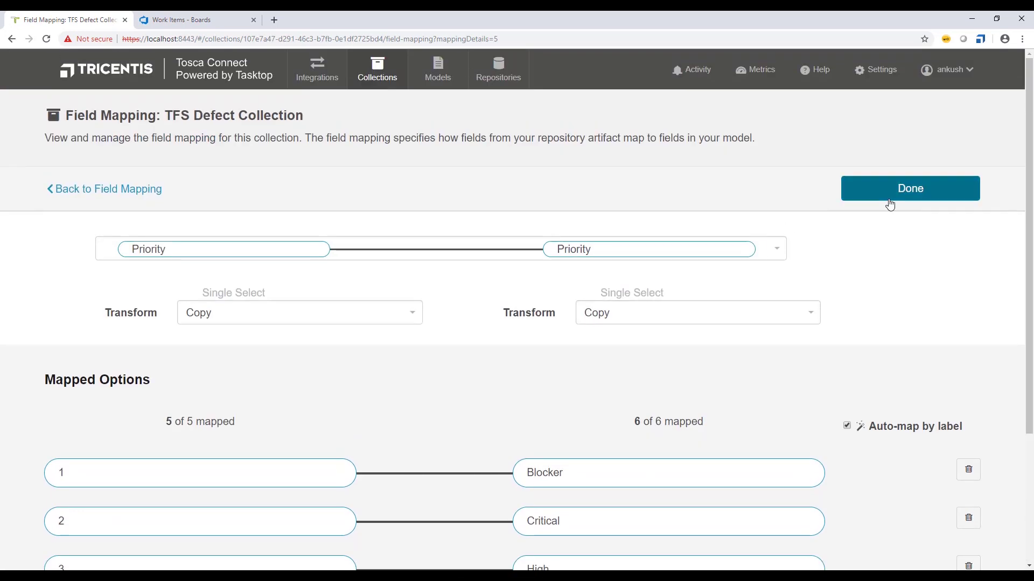
pyautogui.click(888, 196)
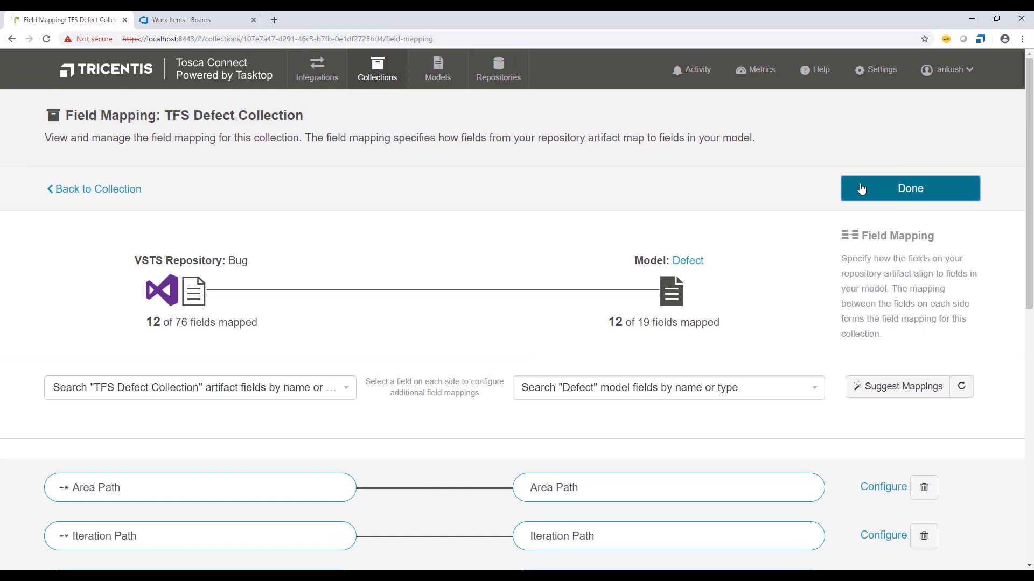
pyautogui.click(863, 191)
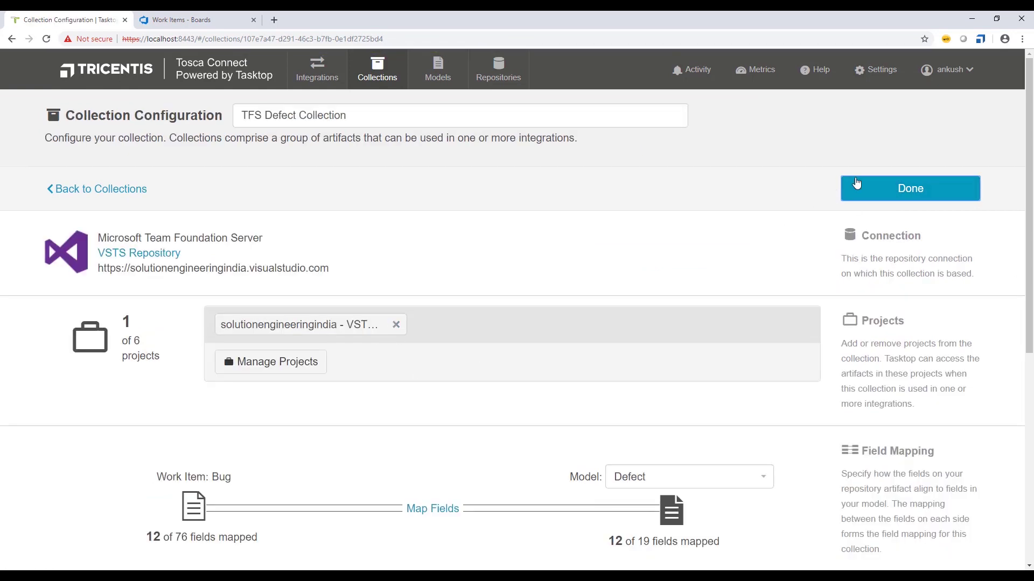
pyautogui.click(857, 184)
pyautogui.scroll(-1, 279, 317)
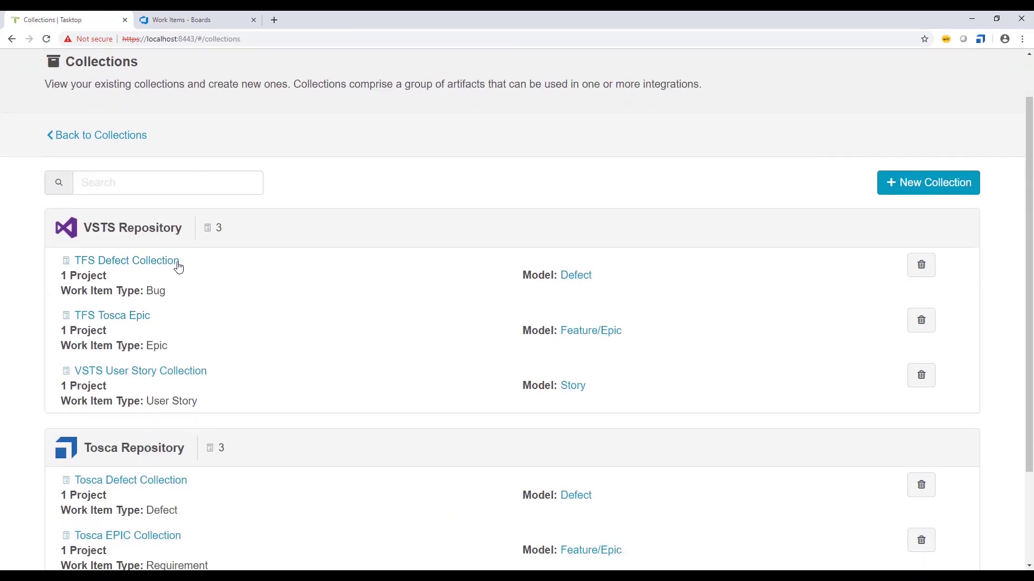
pyautogui.click(103, 321)
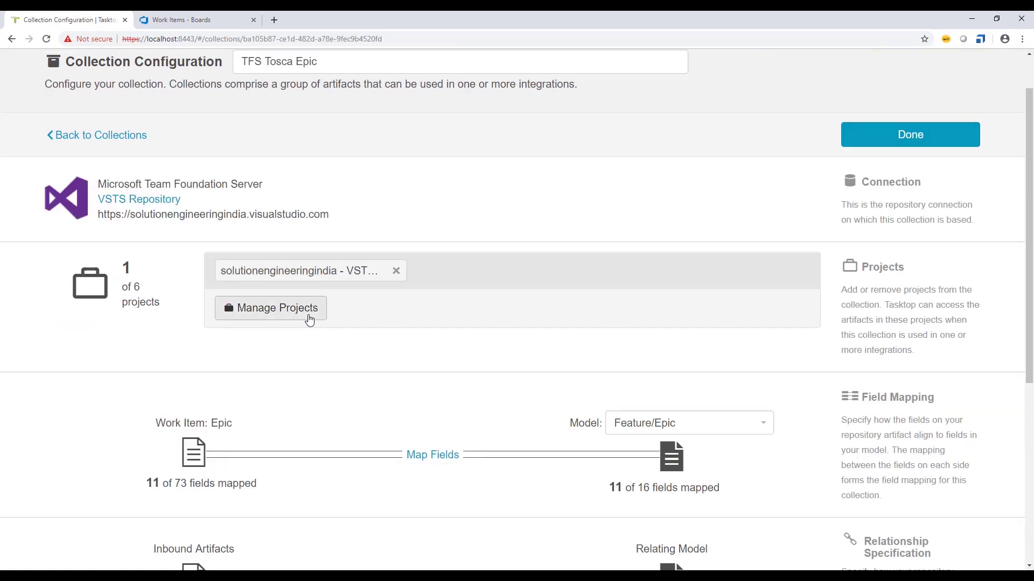
pyautogui.scroll(-2, 434, 320)
pyautogui.scroll(1, 243, 332)
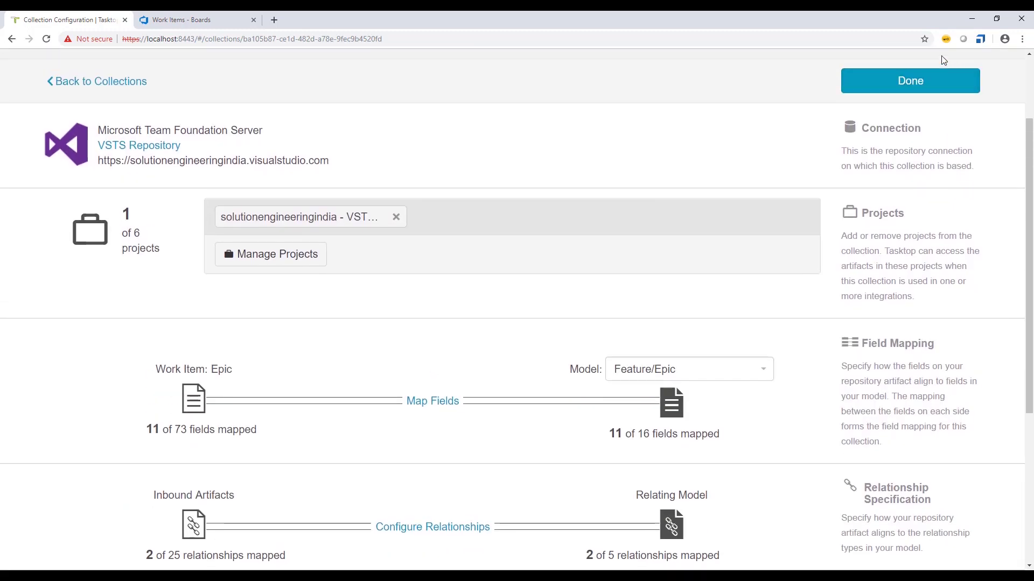
pyautogui.click(910, 80)
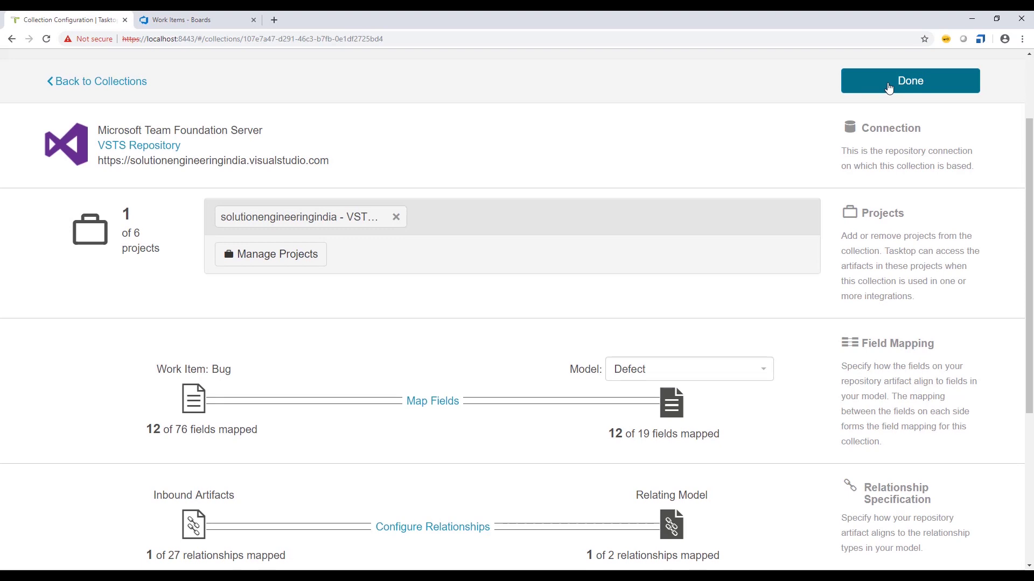
pyautogui.click(908, 81)
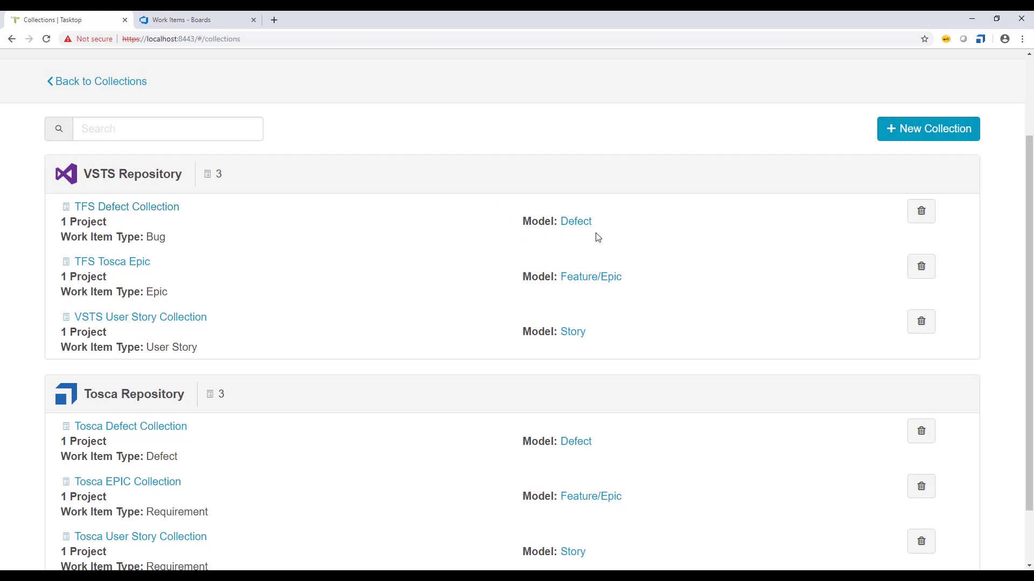
# - Reopen the TFS Defect Collection and point out its Bug work item type mapped to Defect
pyautogui.click(141, 211)
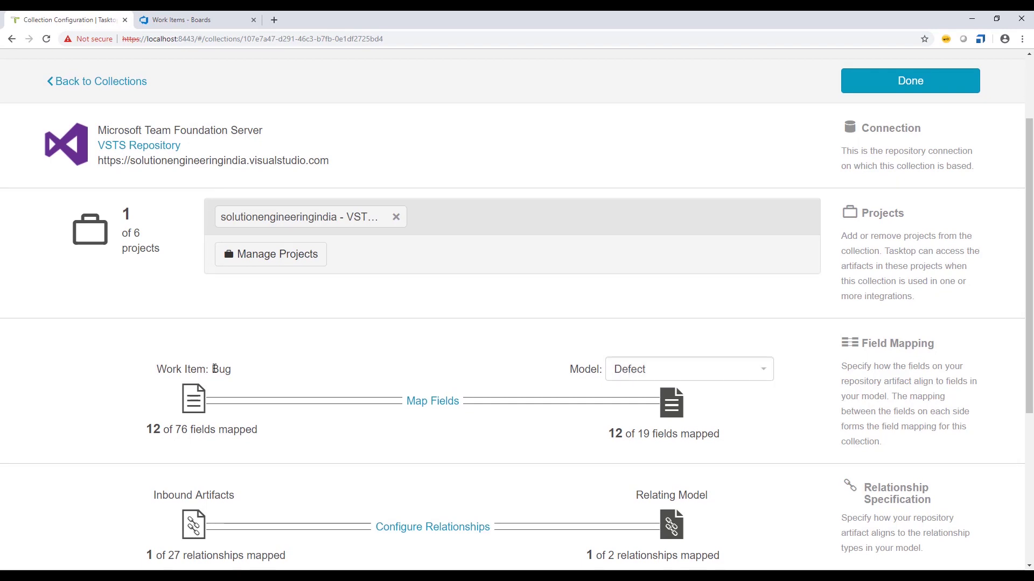
pyautogui.moveTo(213, 370); pyautogui.dragTo(232, 369)
pyautogui.scroll(2, 302, 348)
pyautogui.scroll(-2, 275, 280)
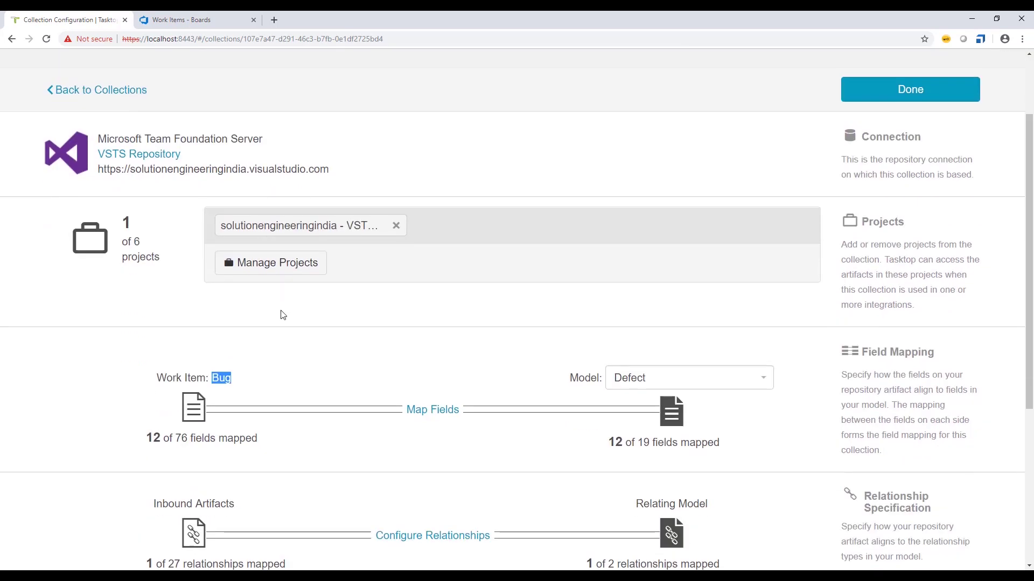
pyautogui.click(251, 342)
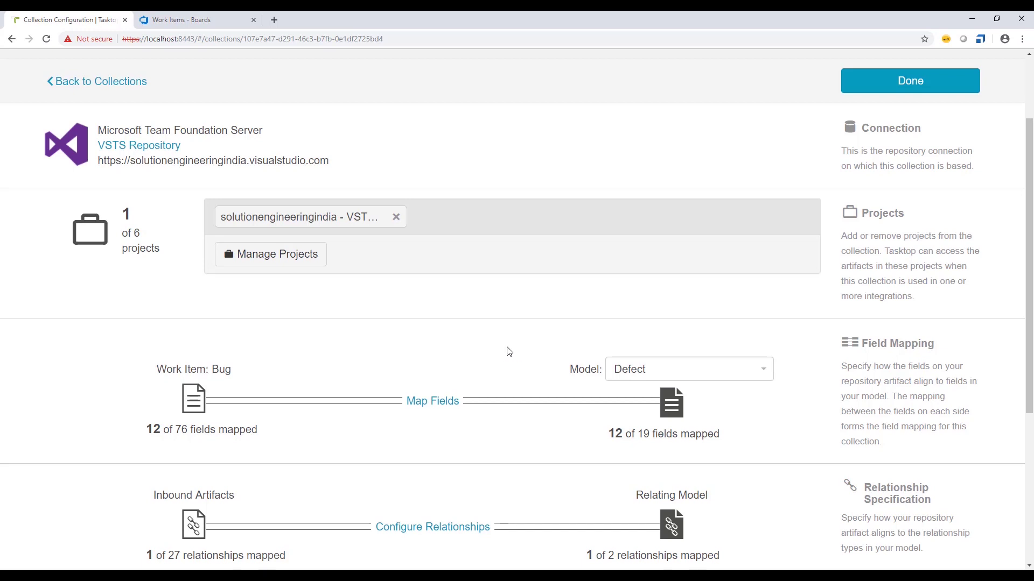
pyautogui.scroll(-1, 509, 351)
pyautogui.scroll(2, 509, 351)
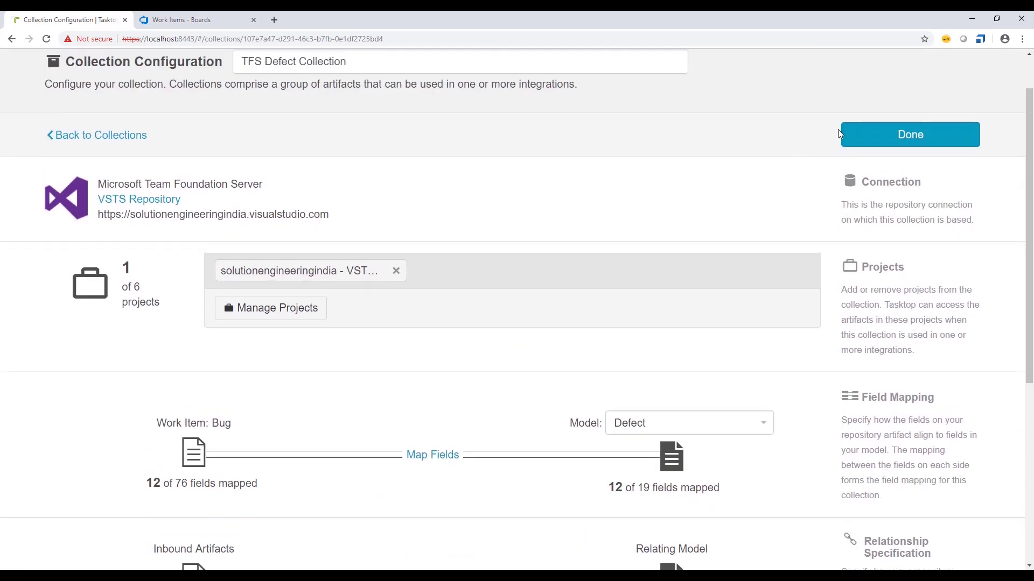
# - Back on Collections, highlight the Epic and User Story work item types for comparison
pyautogui.click(841, 135)
pyautogui.scroll(-1, 341, 353)
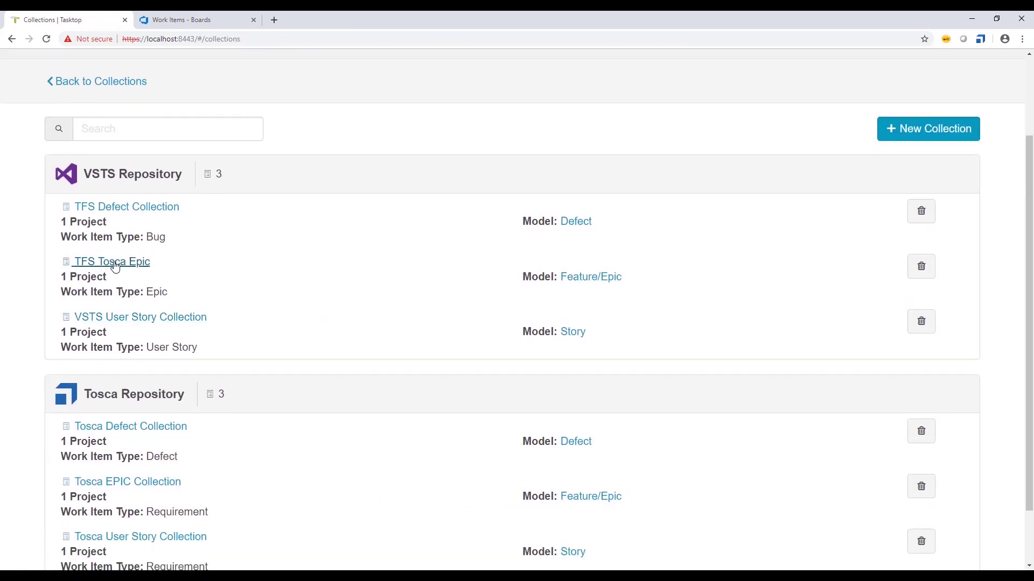
pyautogui.moveTo(147, 290); pyautogui.dragTo(167, 292)
pyautogui.moveTo(146, 347); pyautogui.dragTo(201, 352)
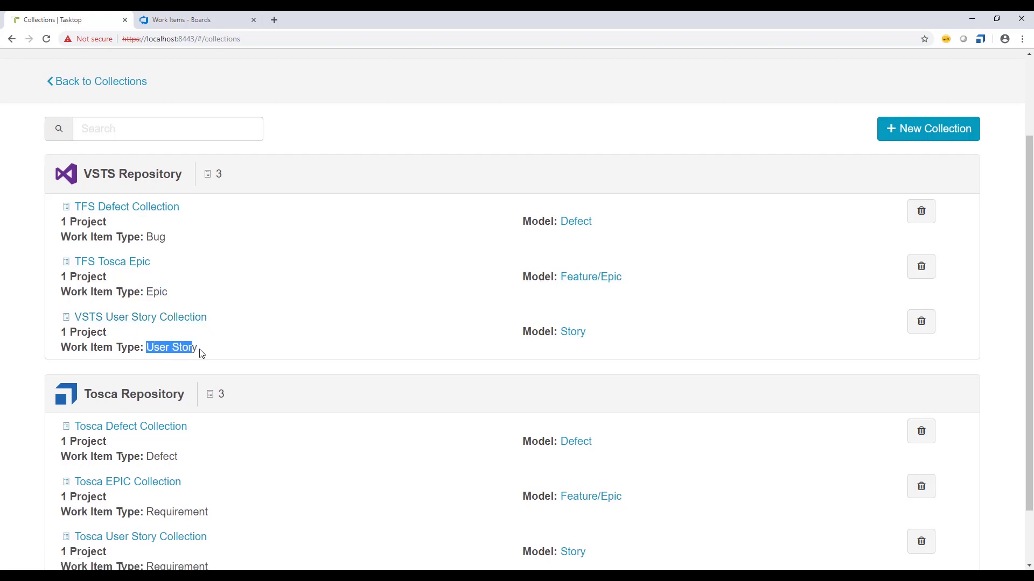
pyautogui.click(195, 351)
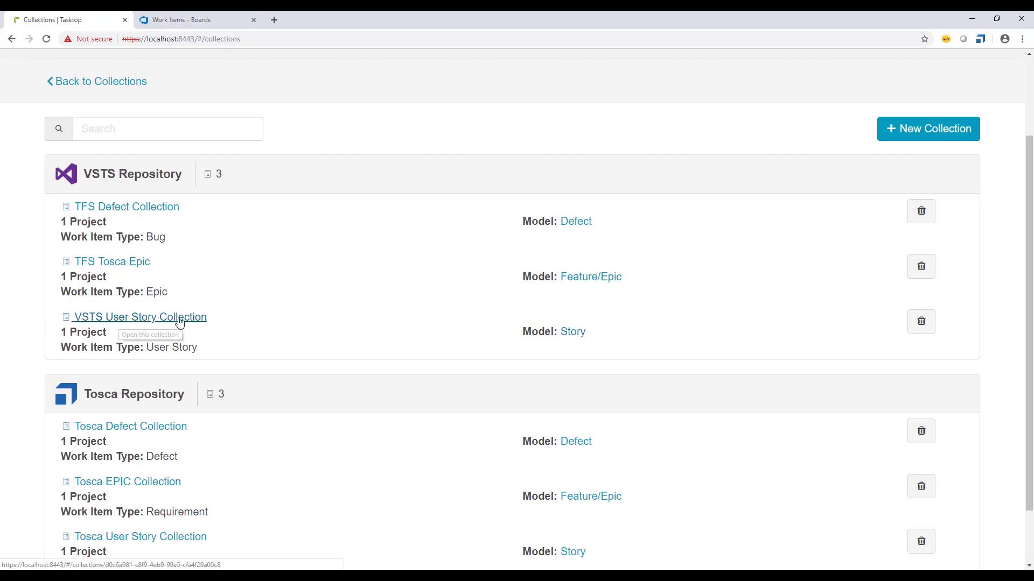
# - Open the VSTS User Story Collection, confirm the Story model, and launch Map Fields
pyautogui.click(130, 319)
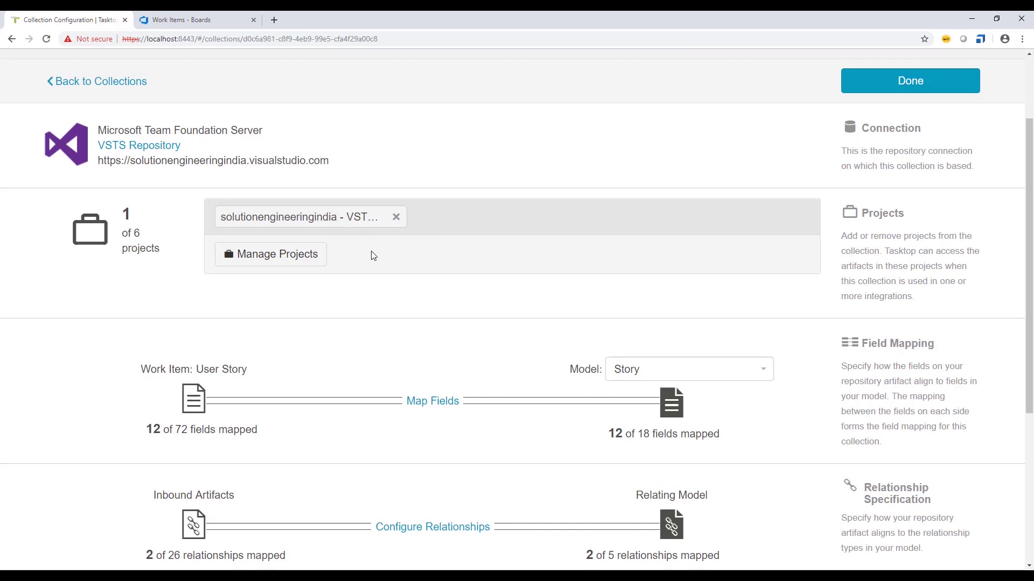
pyautogui.scroll(-2, 381, 278)
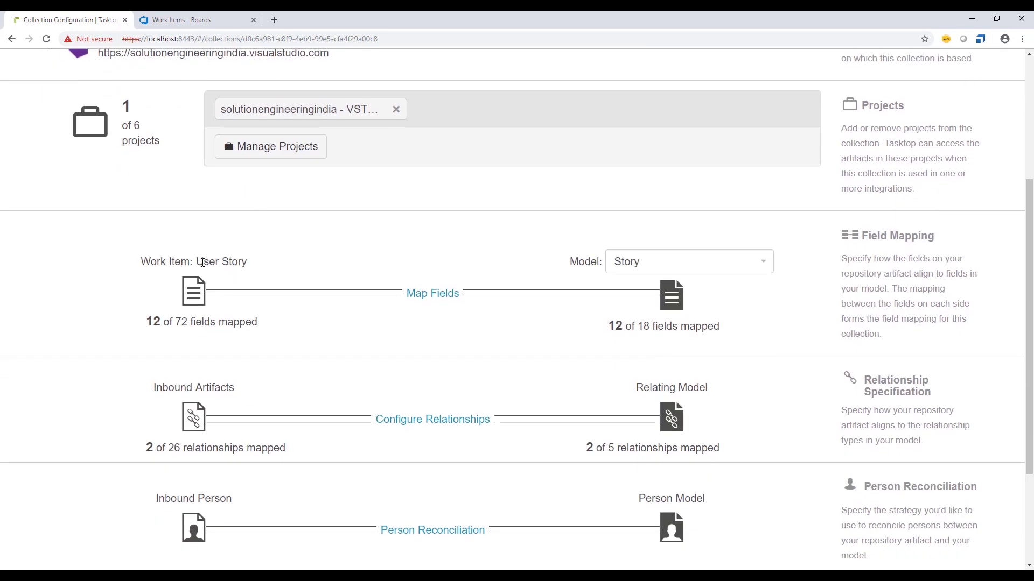
pyautogui.moveTo(196, 262); pyautogui.dragTo(248, 262)
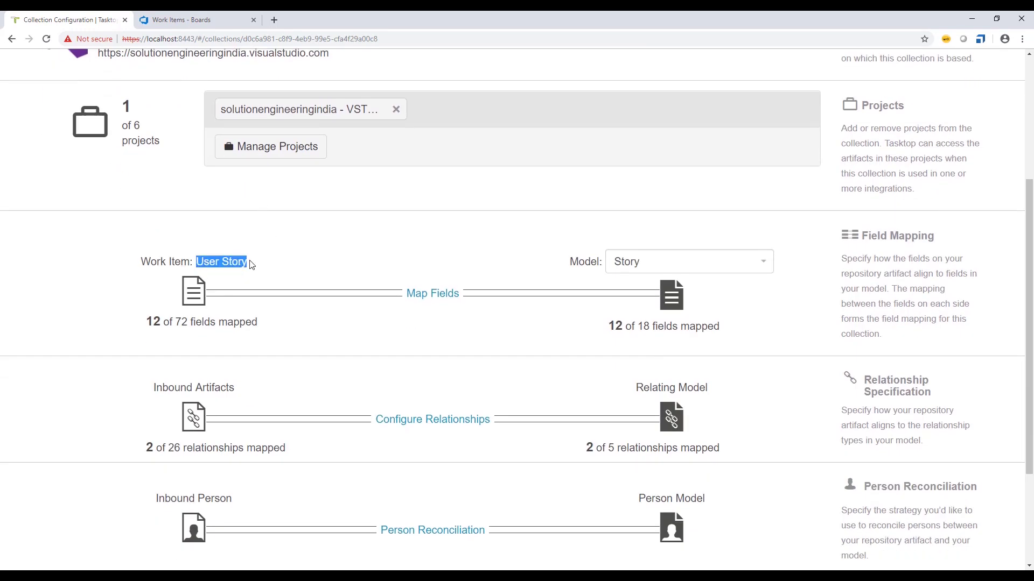
pyautogui.click(656, 266)
pyautogui.click(561, 263)
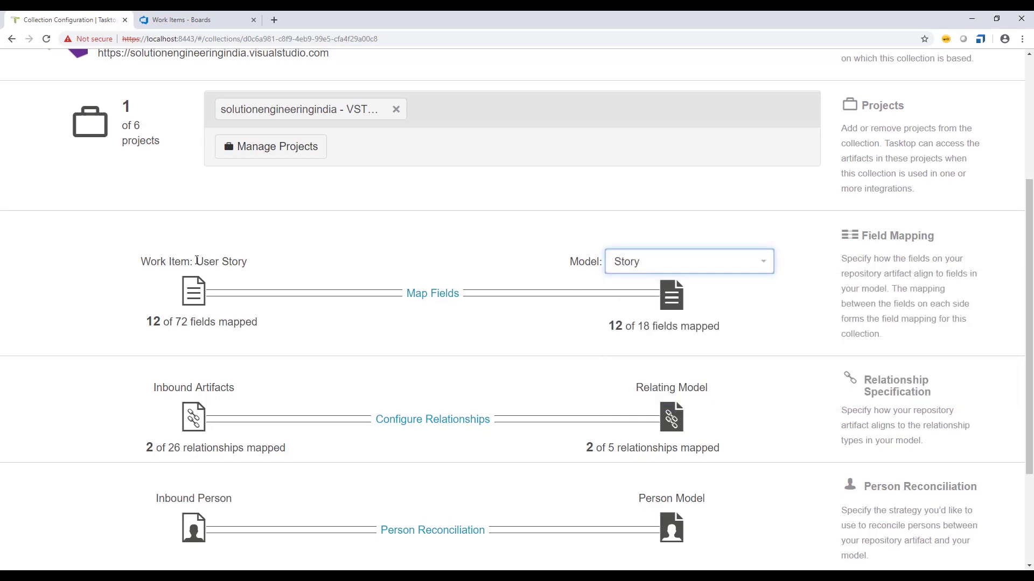
pyautogui.moveTo(197, 261); pyautogui.dragTo(247, 262)
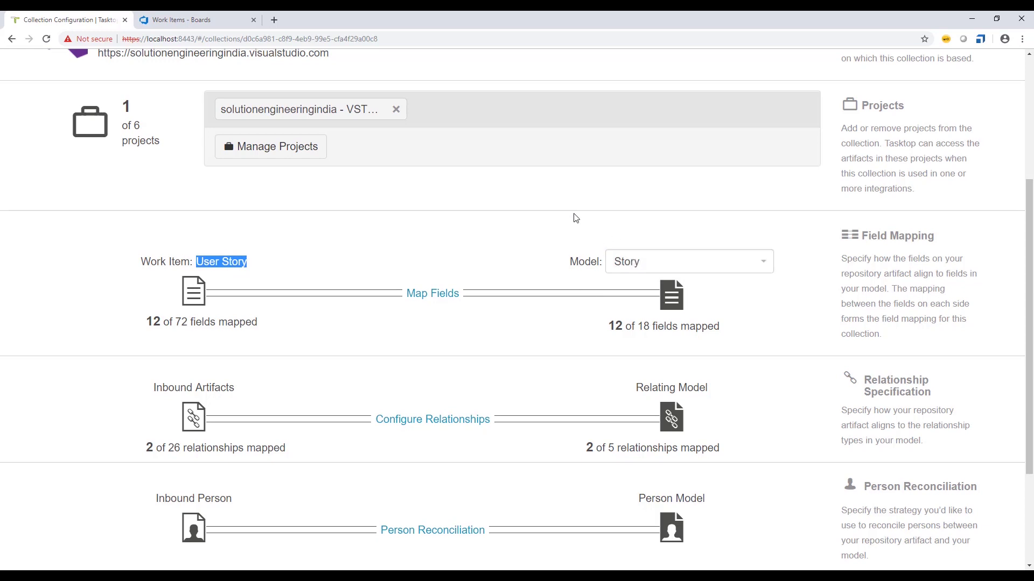
pyautogui.click(427, 295)
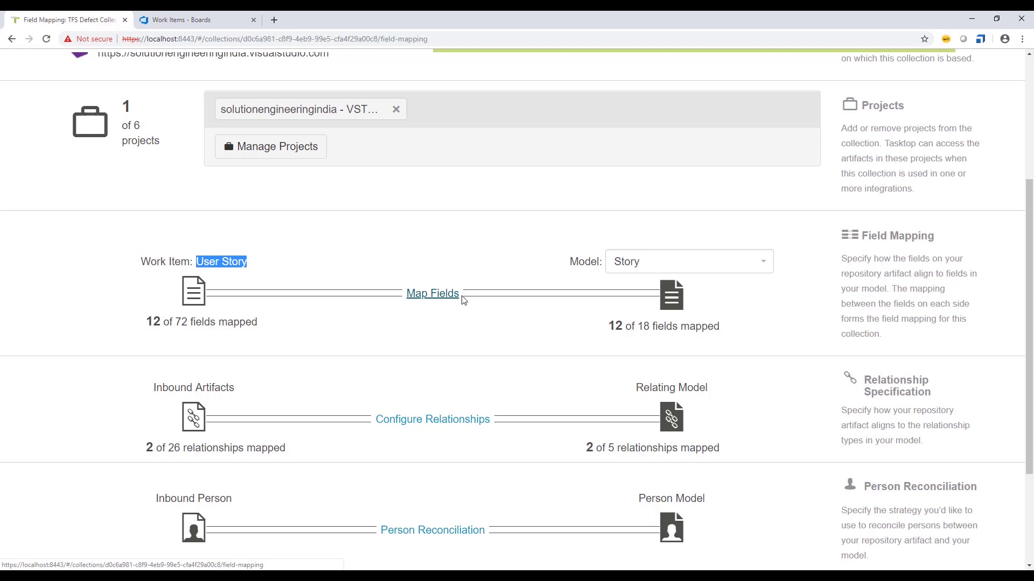
# - Show the Priority value mapping: 1→Blocker, 2→Critical, 3→High, 4→Medium/Low
pyautogui.scroll(-4, 472, 342)
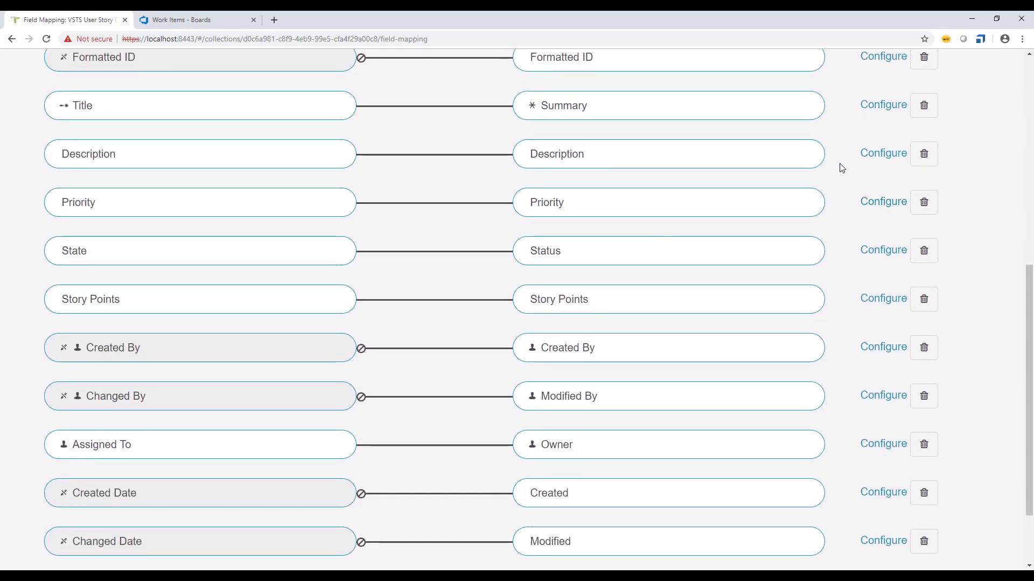
pyautogui.click(873, 204)
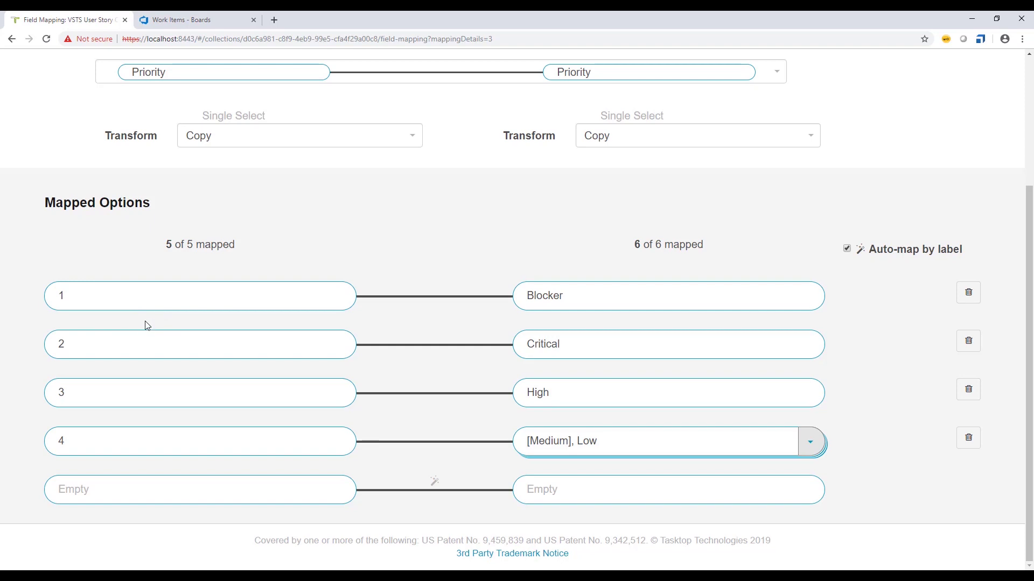
pyautogui.scroll(3, 146, 326)
pyautogui.scroll(-2, 147, 326)
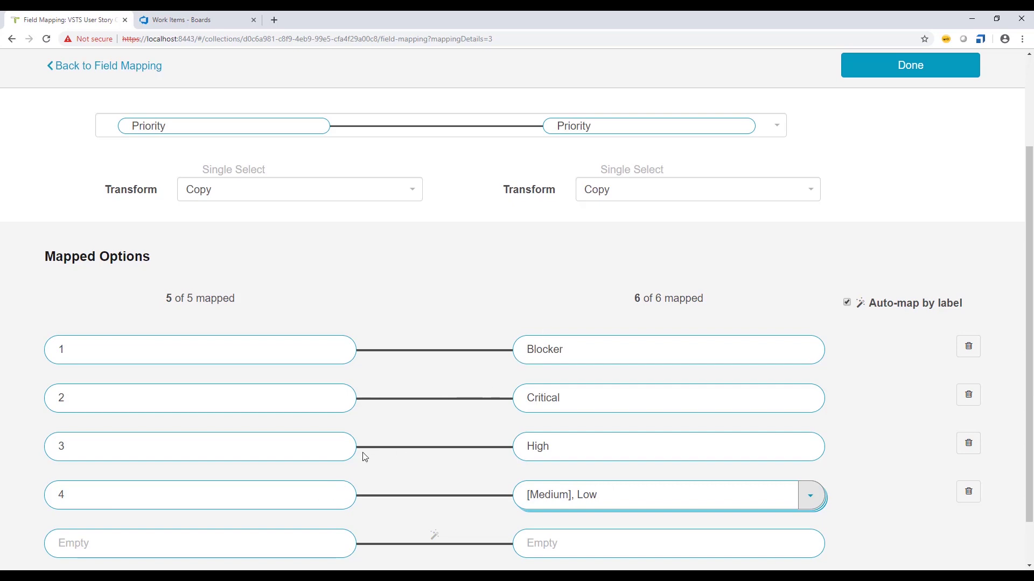
pyautogui.scroll(-1, 399, 474)
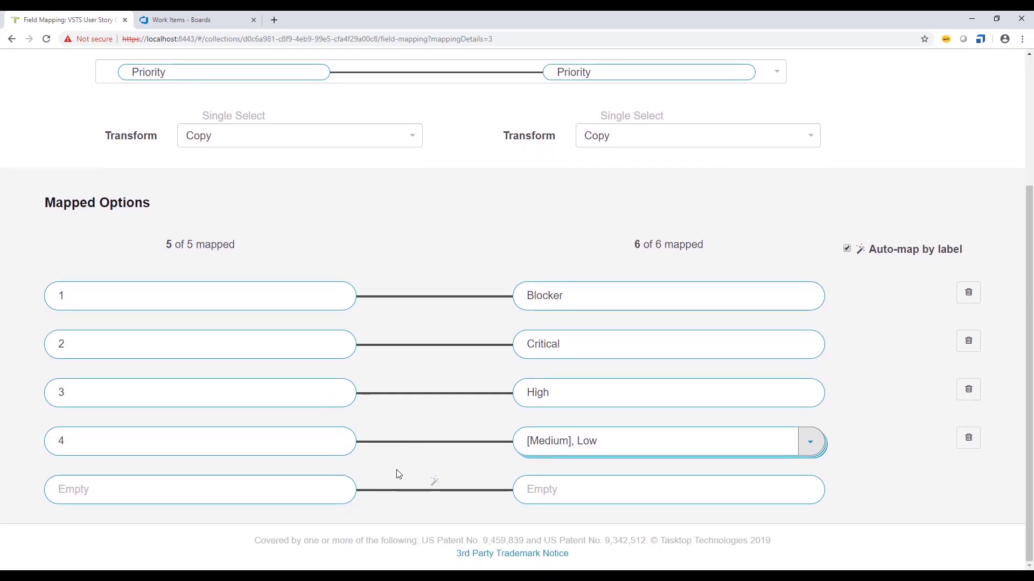
pyautogui.scroll(3, 398, 467)
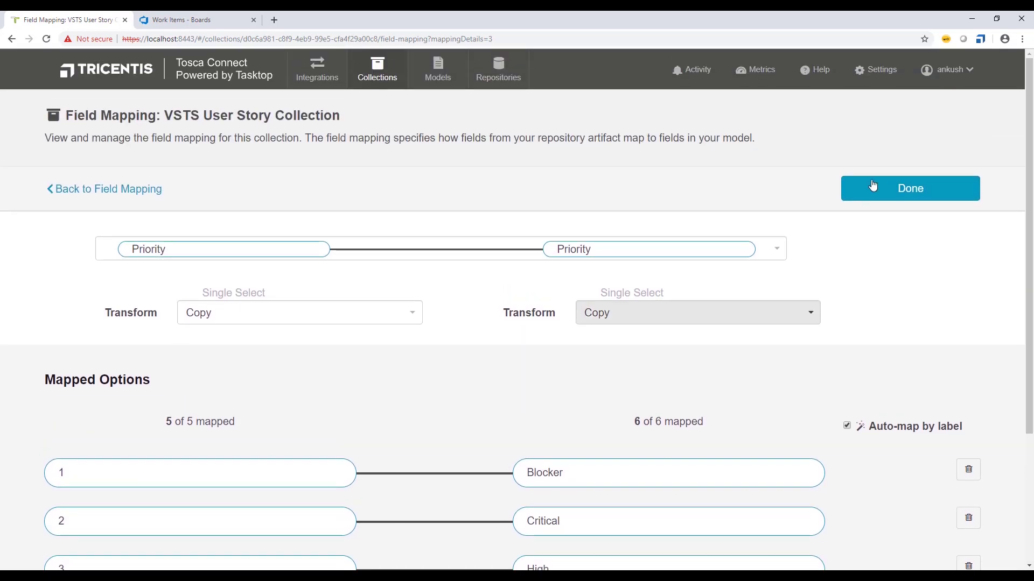
pyautogui.click(891, 193)
pyautogui.click(891, 194)
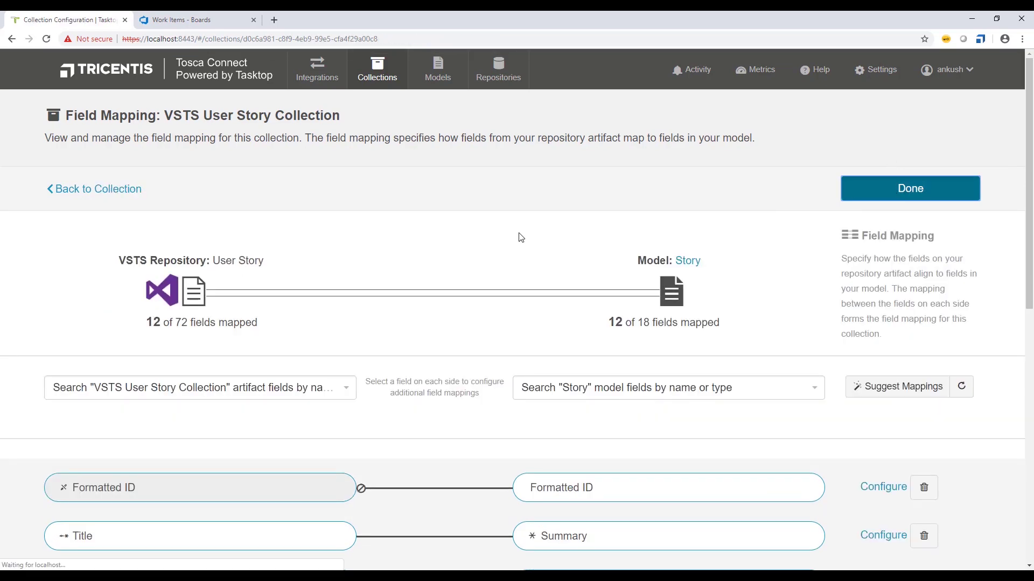
pyautogui.click(906, 200)
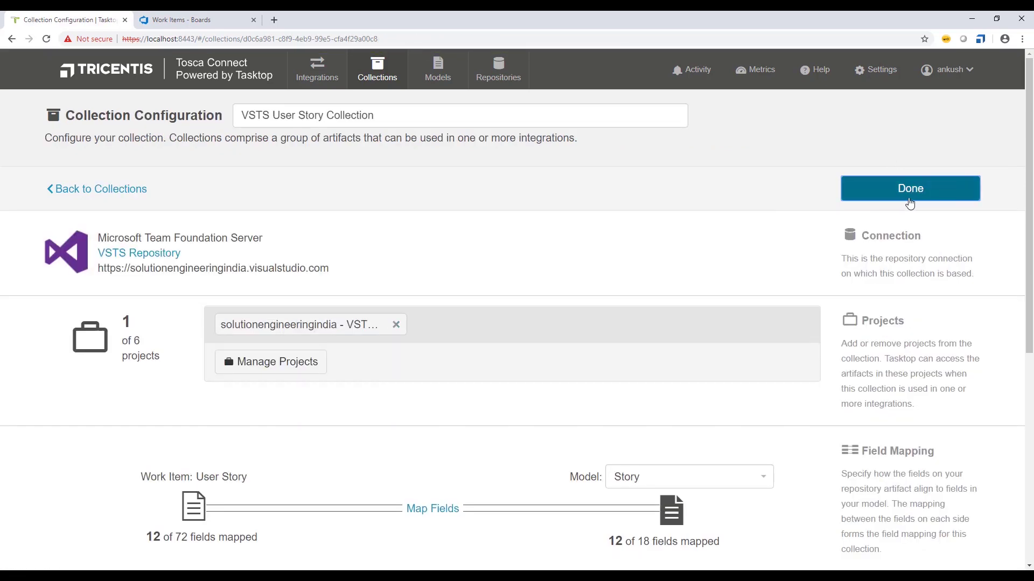
pyautogui.scroll(-3, 587, 286)
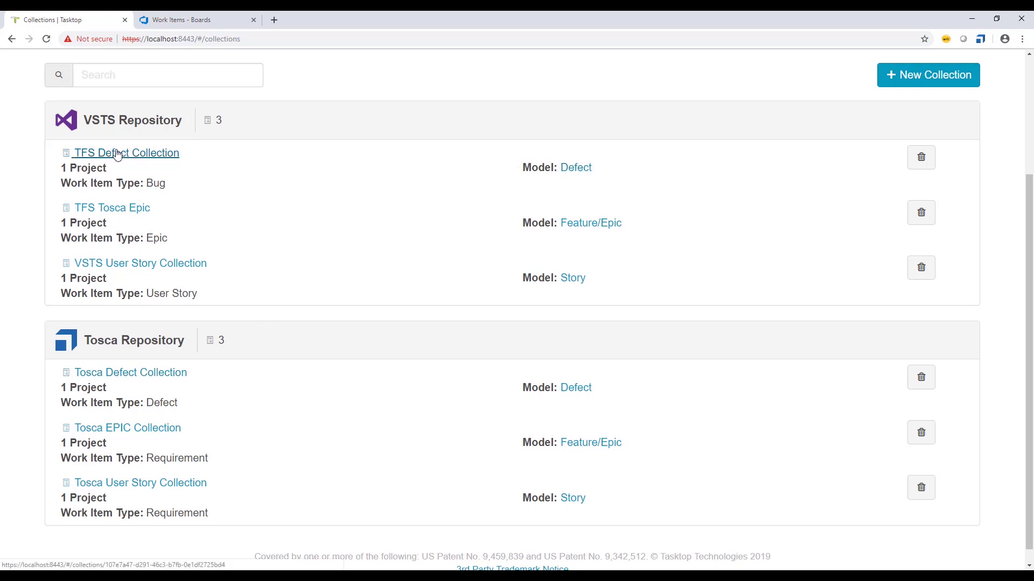
pyautogui.moveTo(153, 184); pyautogui.dragTo(146, 185)
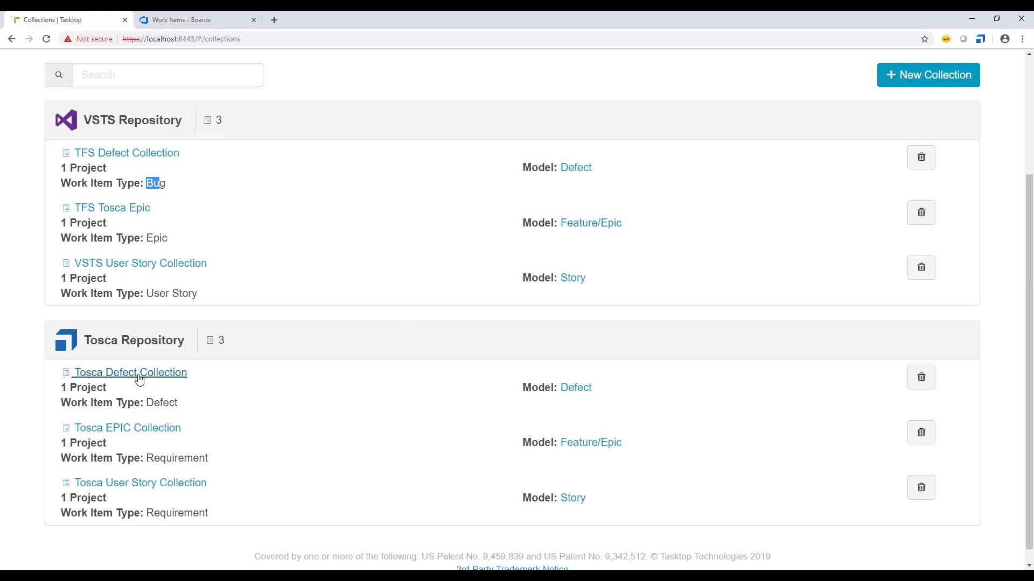
pyautogui.moveTo(147, 402); pyautogui.dragTo(176, 403)
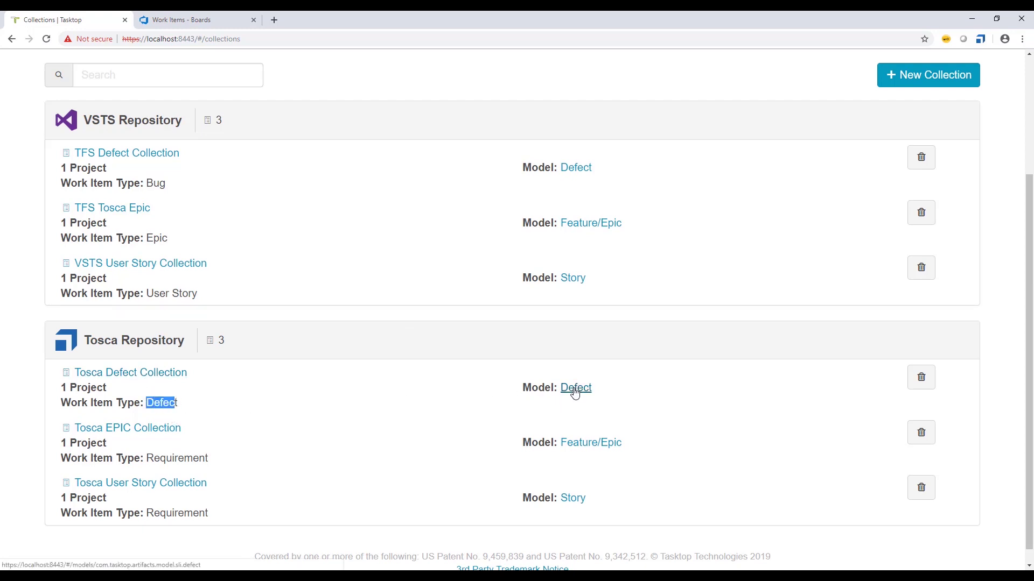
pyautogui.click(148, 397)
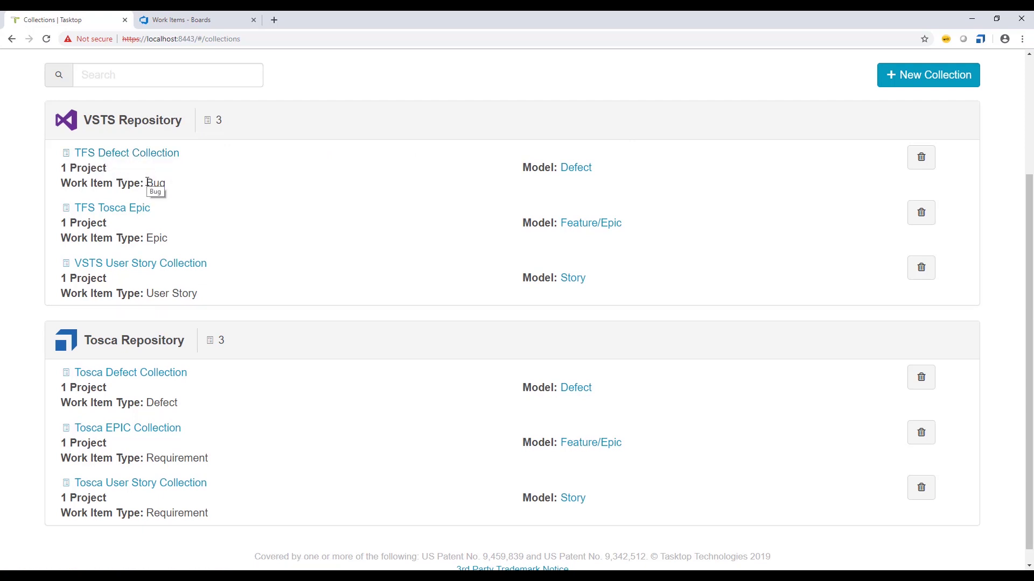
pyautogui.scroll(1, 149, 183)
pyautogui.scroll(-1, 134, 192)
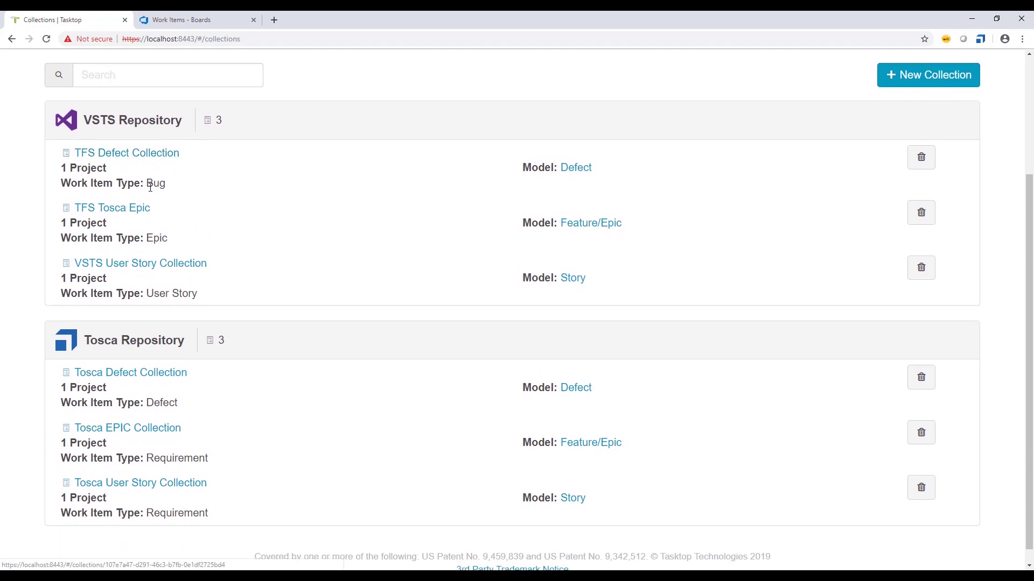
pyautogui.doubleClick(154, 184)
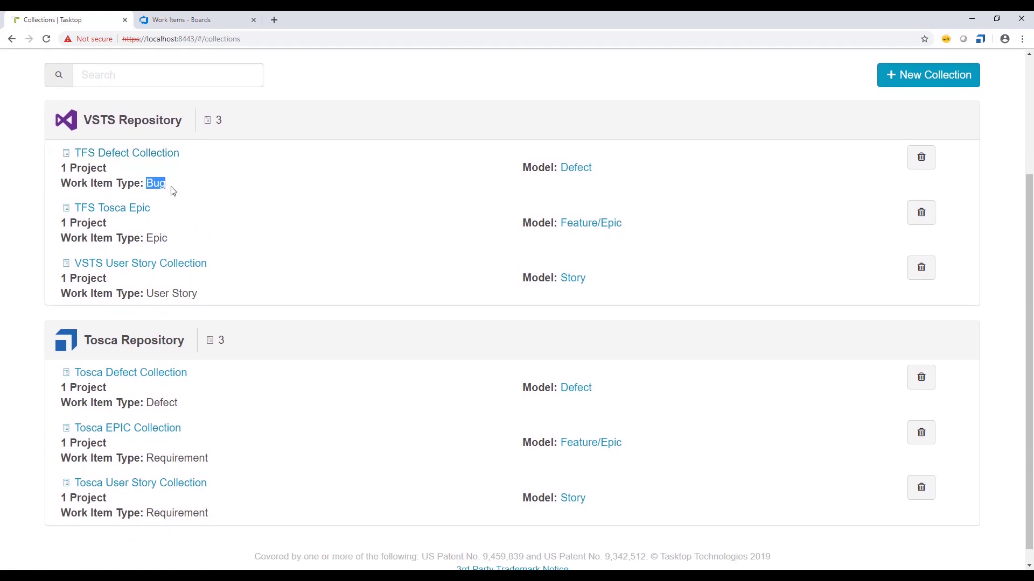
pyautogui.doubleClick(149, 403)
pyautogui.doubleClick(151, 183)
pyautogui.click(194, 197)
pyautogui.click(122, 374)
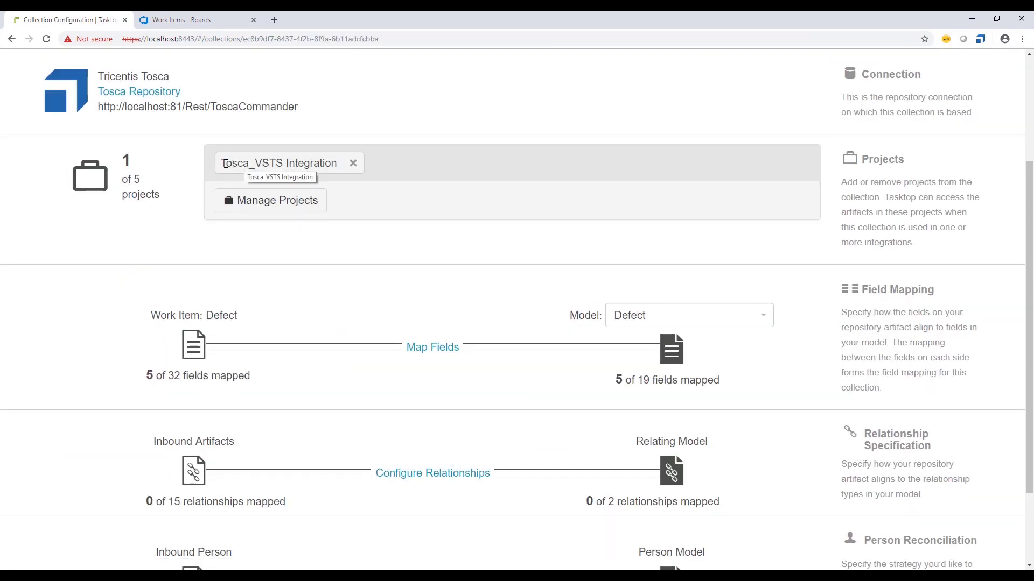
pyautogui.moveTo(225, 163); pyautogui.dragTo(331, 161)
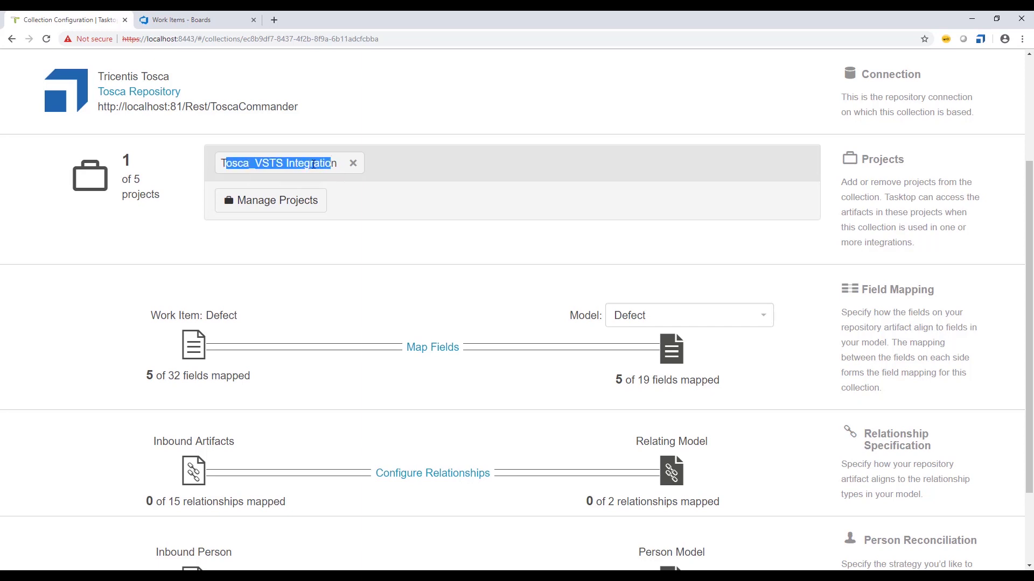
pyautogui.click(373, 205)
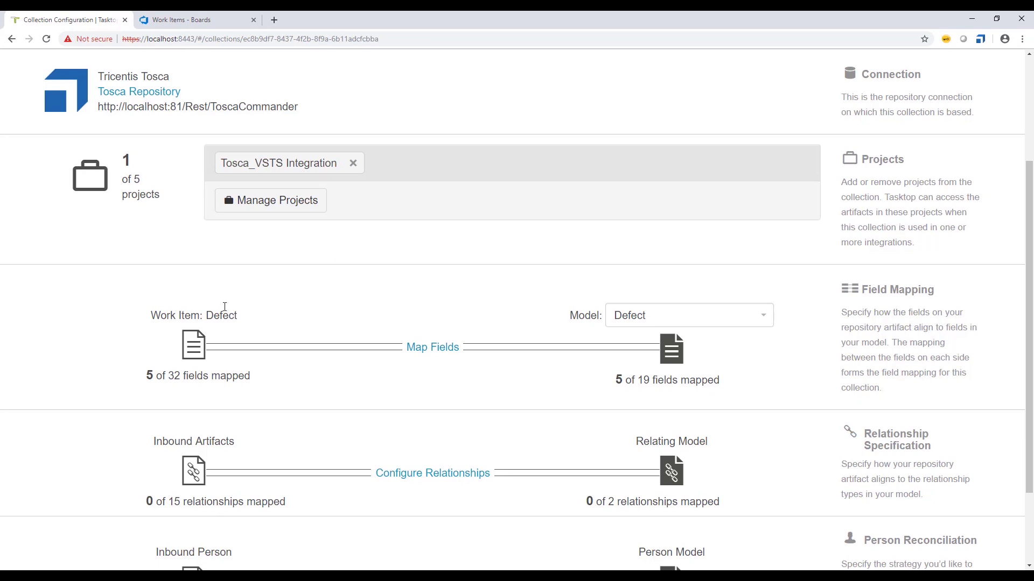
pyautogui.moveTo(206, 317); pyautogui.dragTo(240, 321)
pyautogui.click(439, 353)
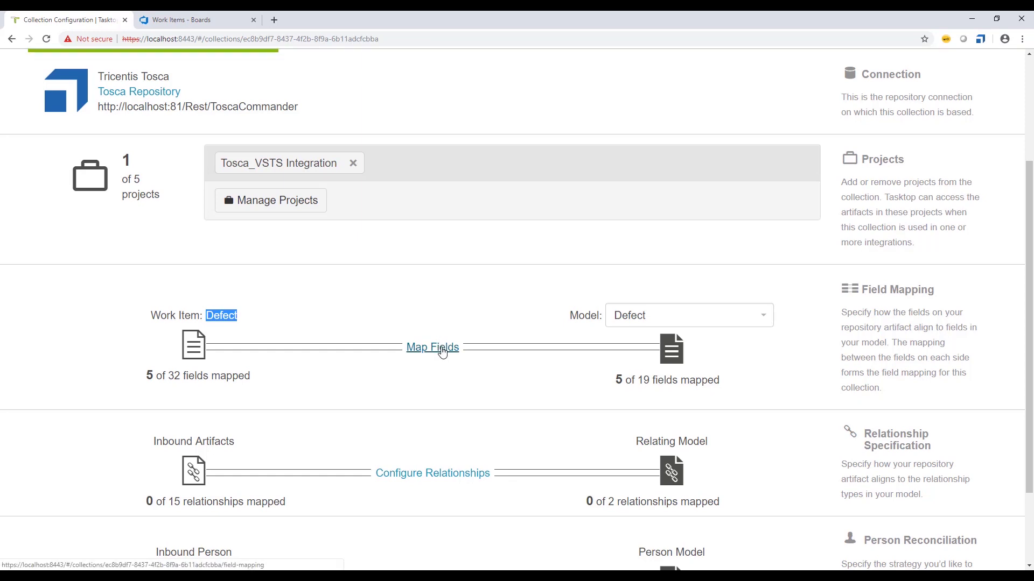
pyautogui.scroll(-3, 433, 291)
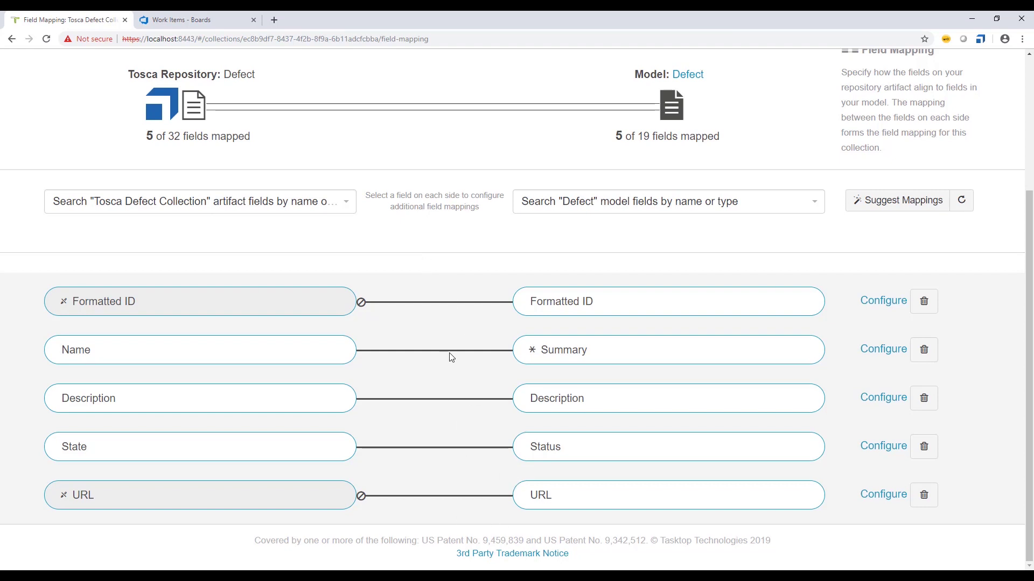
pyautogui.scroll(1, 451, 357)
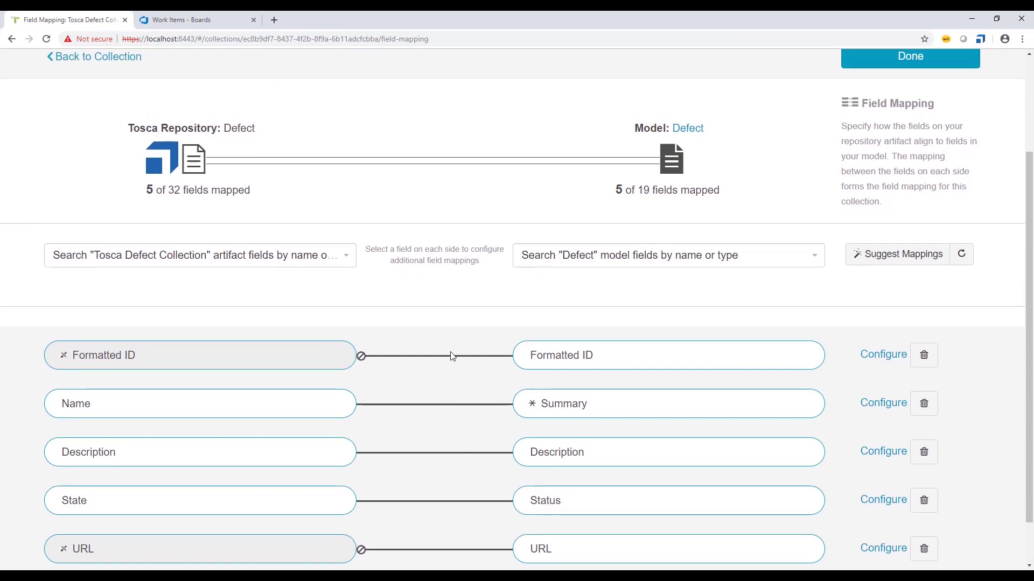
pyautogui.scroll(1, 452, 356)
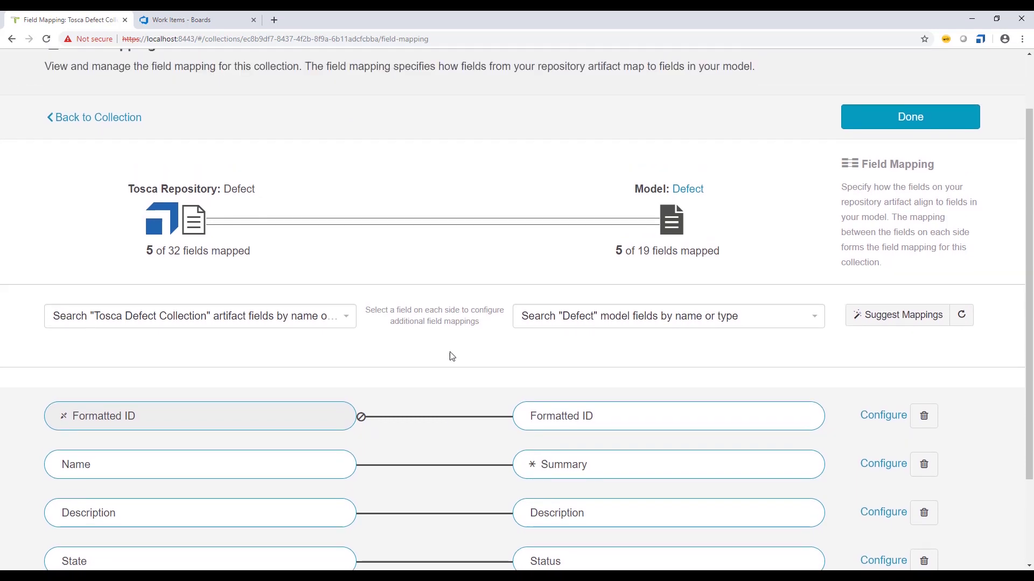
pyautogui.scroll(1, 451, 356)
pyautogui.scroll(-2, 451, 357)
pyautogui.scroll(3, 557, 329)
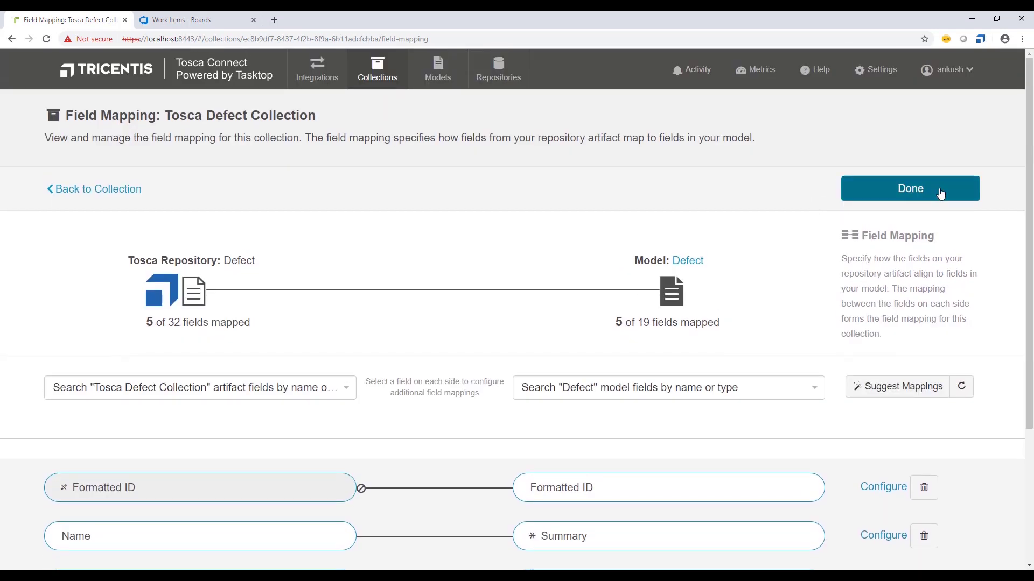
pyautogui.click(909, 189)
pyautogui.click(902, 188)
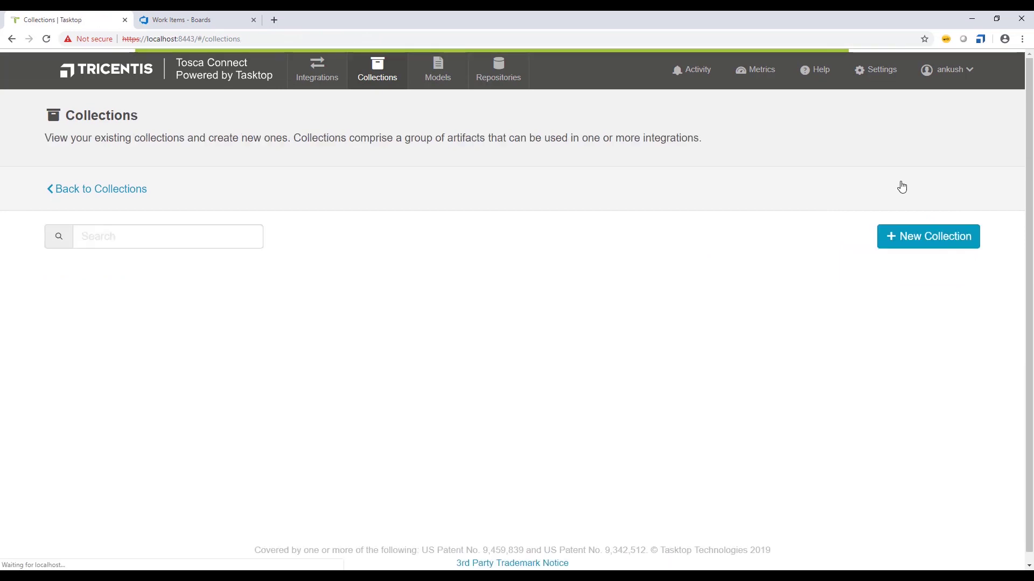
# - Point out the Epic and Requirement work item types, then go to the Integrations page
pyautogui.scroll(-3, 242, 422)
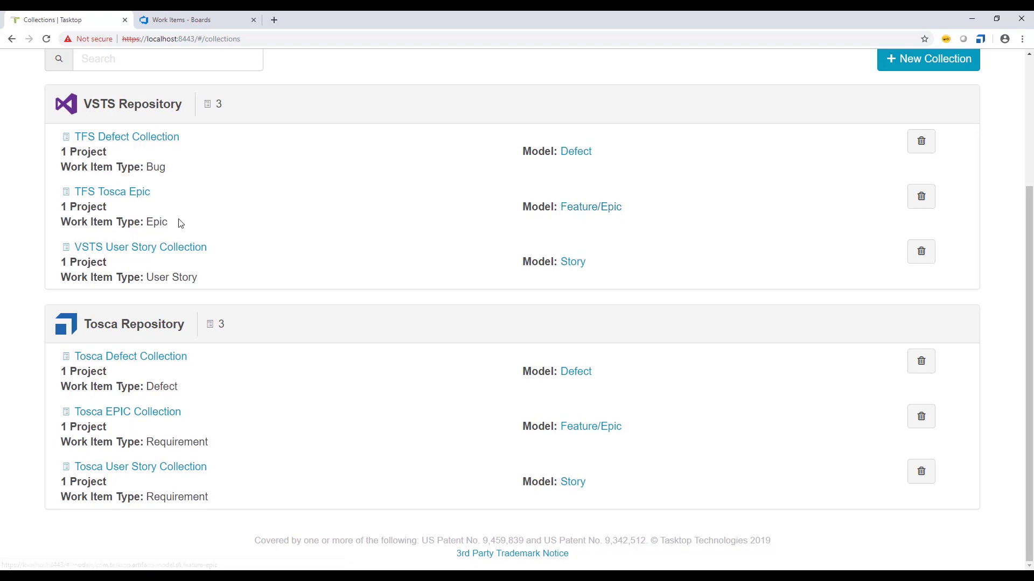
pyautogui.moveTo(146, 222); pyautogui.dragTo(167, 221)
pyautogui.click(189, 221)
pyautogui.doubleClick(180, 501)
pyautogui.click(217, 506)
pyautogui.scroll(3, 310, 480)
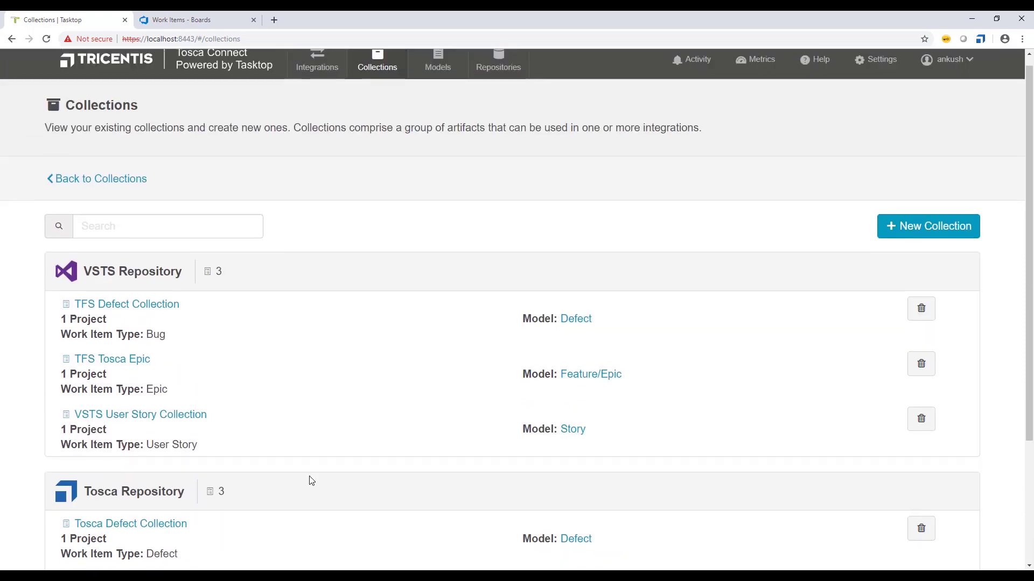
pyautogui.scroll(-1, 311, 481)
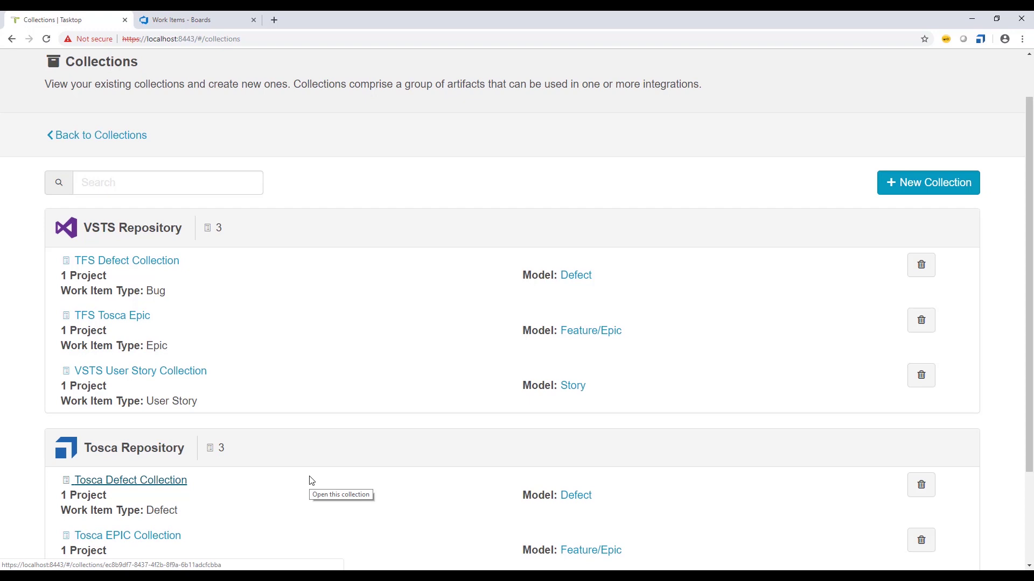
pyautogui.scroll(1, 296, 481)
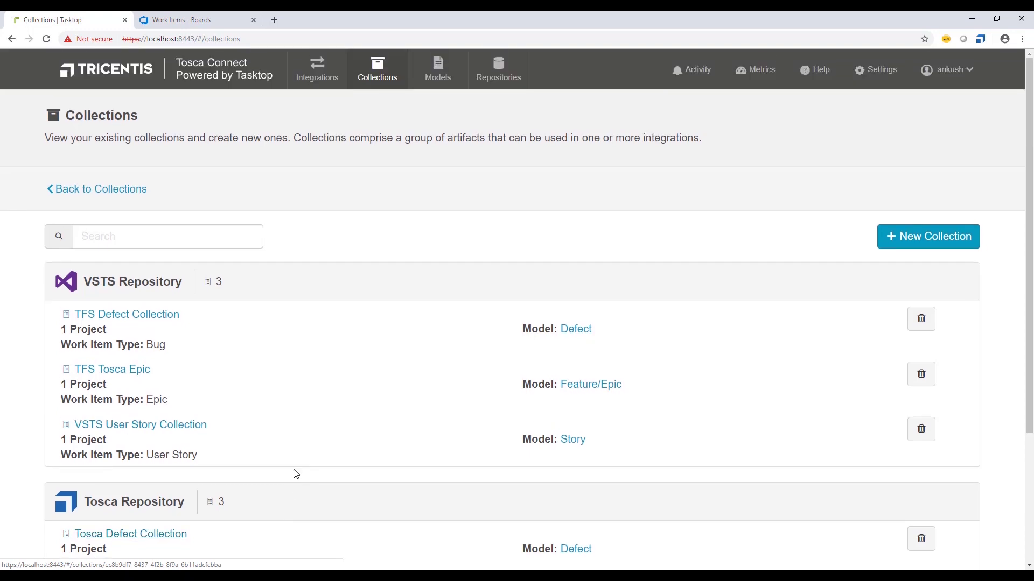
pyautogui.click(318, 85)
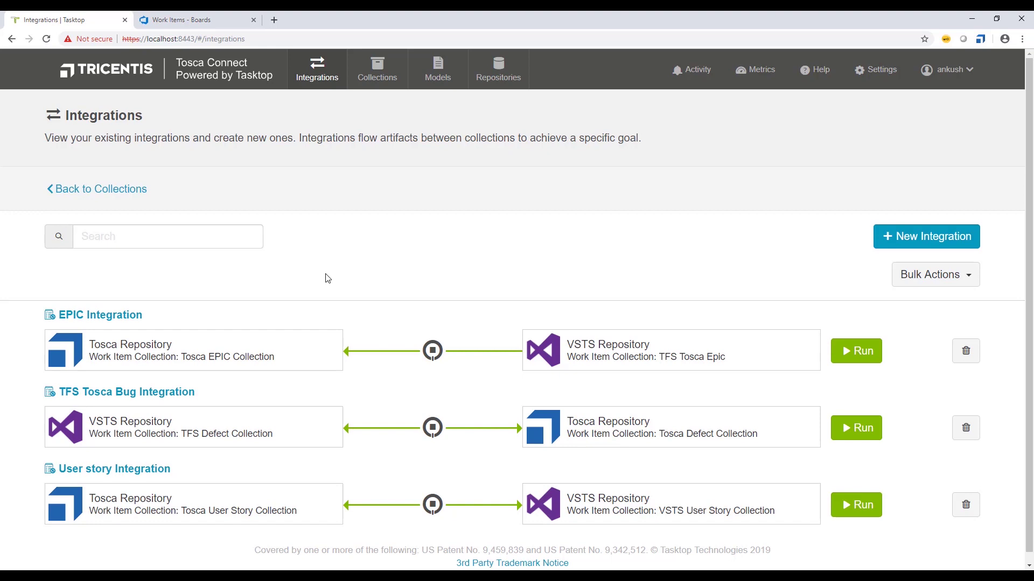
# - Start a Work Item Synchronization integration between Tosca Repository and VSTS Repository
pyautogui.click(926, 237)
pyautogui.moveTo(134, 327)
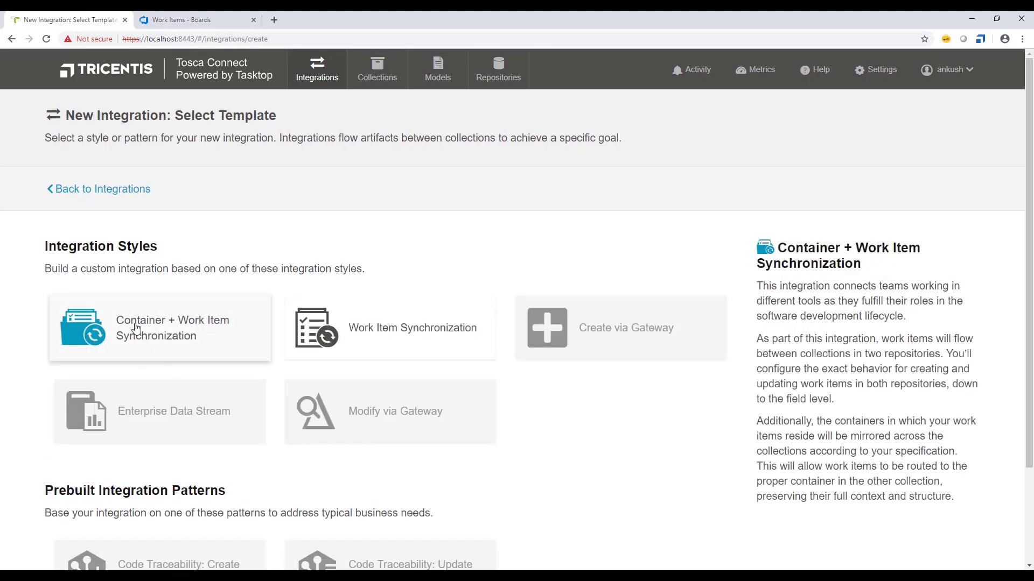
pyautogui.click(380, 343)
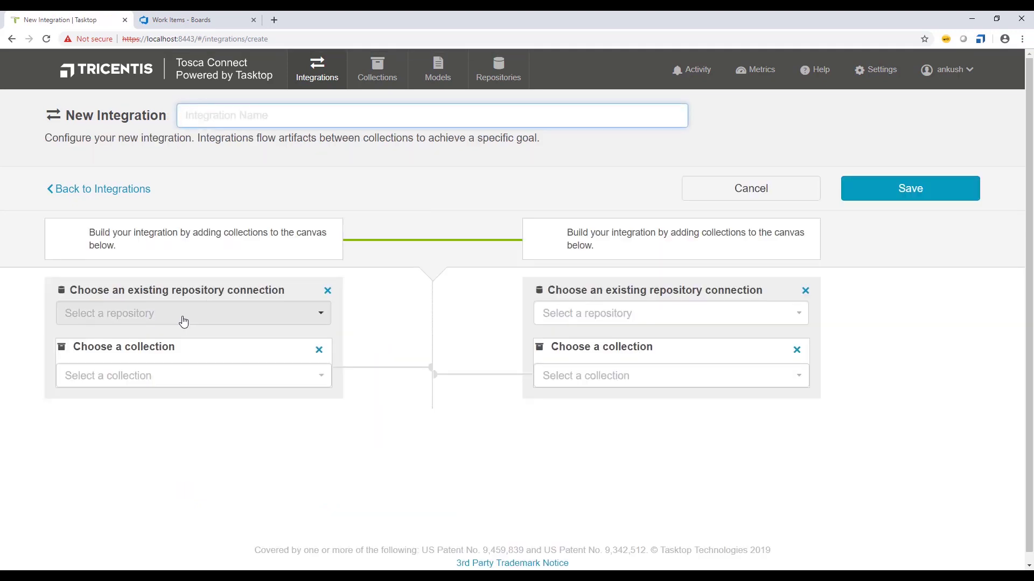
pyautogui.click(181, 317)
pyautogui.click(130, 352)
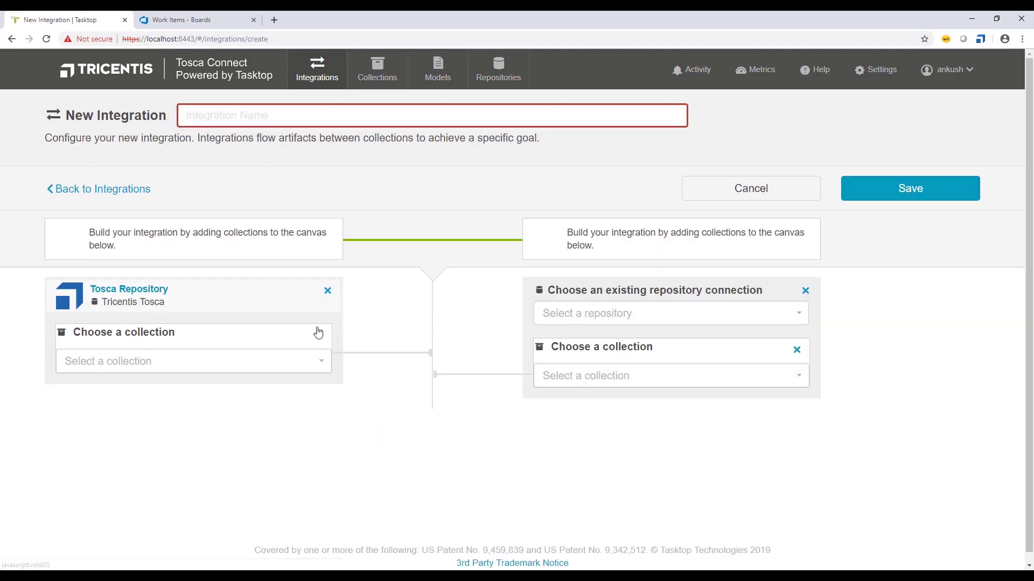
pyautogui.click(605, 316)
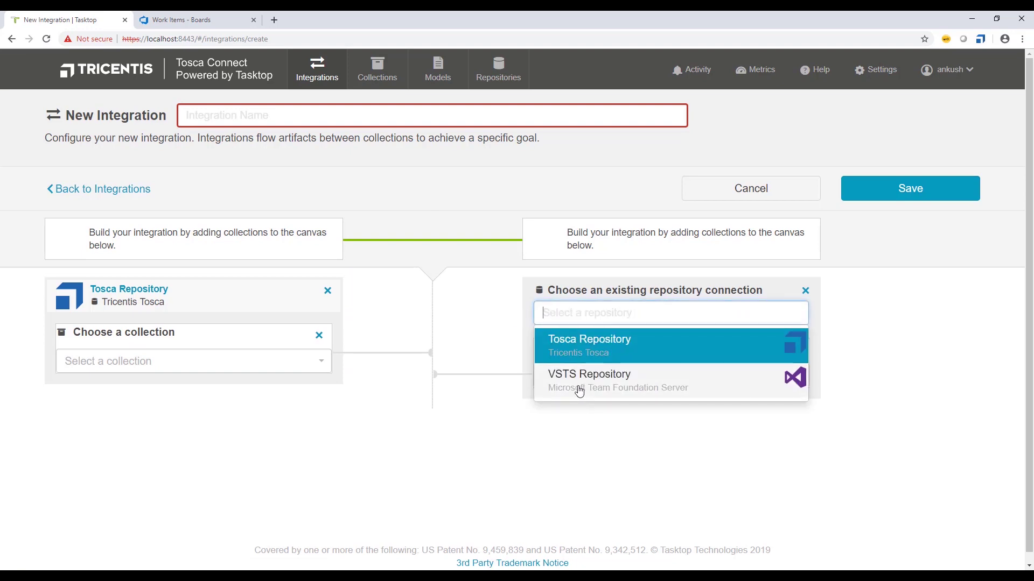
pyautogui.click(574, 396)
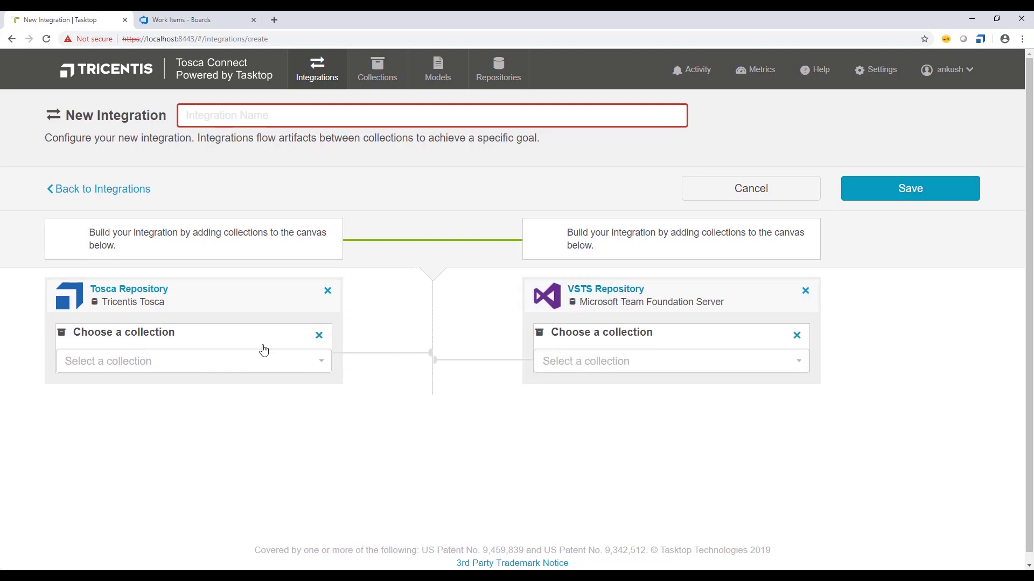
# - Choose Tosca Defect Collection on the Tosca side and TFS Defect Collection on the VSTS side
pyautogui.click(210, 361)
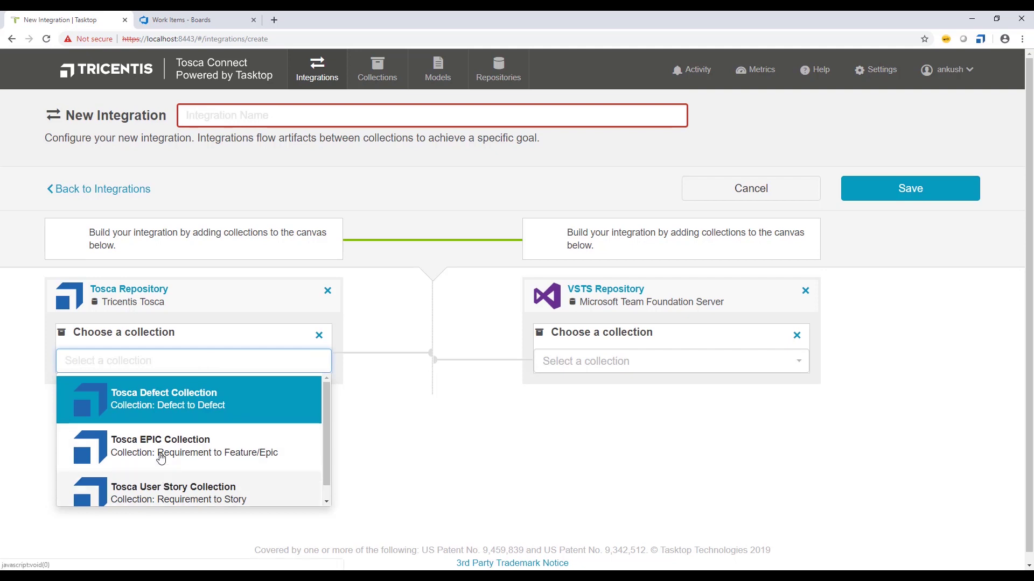
pyautogui.click(151, 404)
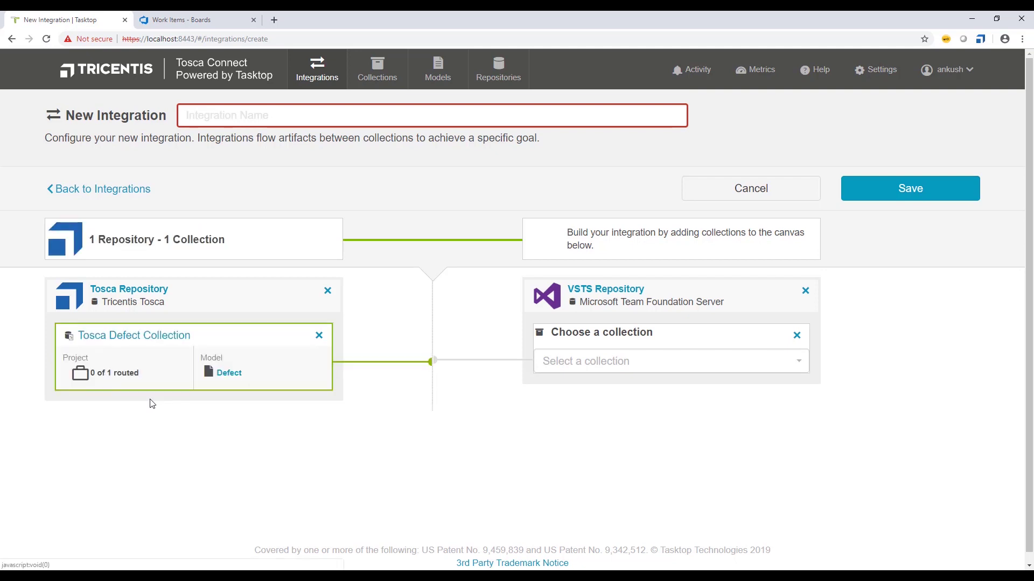
pyautogui.click(605, 362)
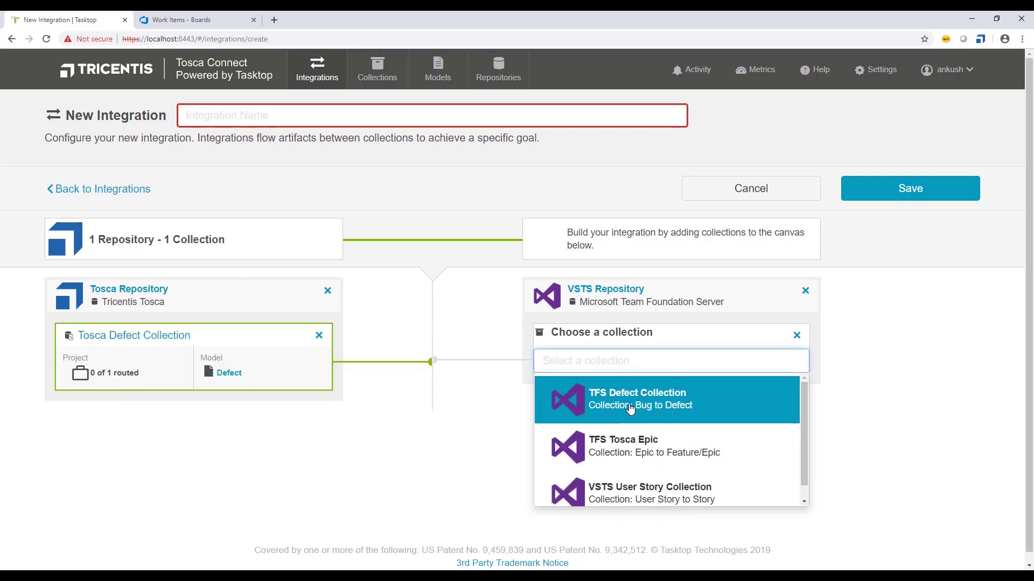
pyautogui.moveTo(627, 411); pyautogui.dragTo(287, 392)
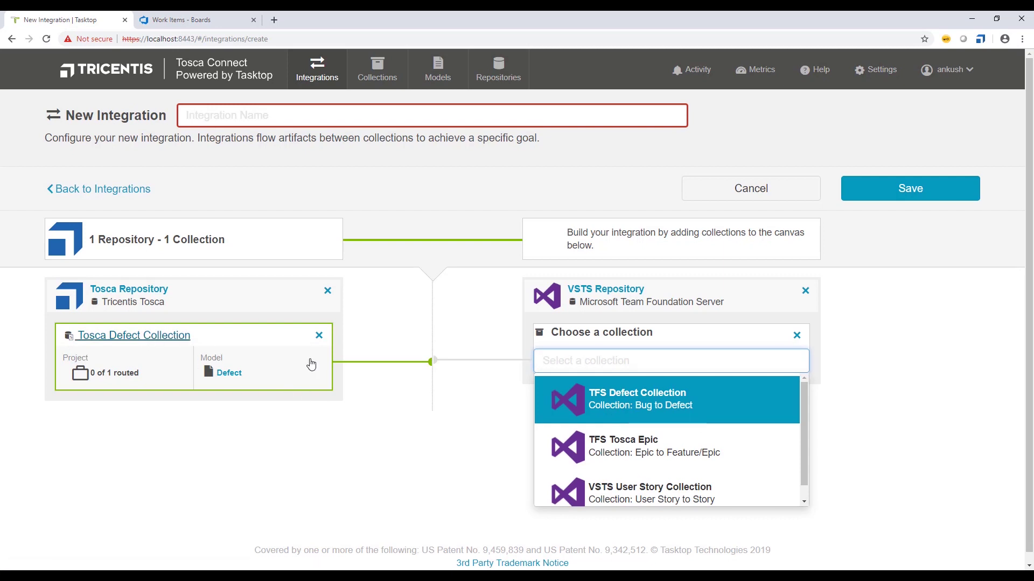
pyautogui.click(630, 405)
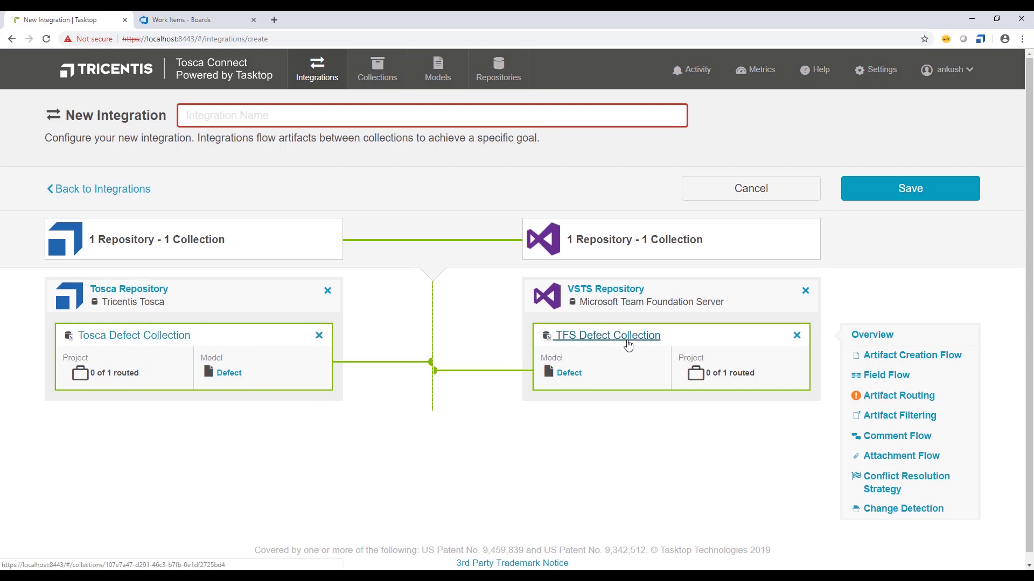
pyautogui.click(385, 117)
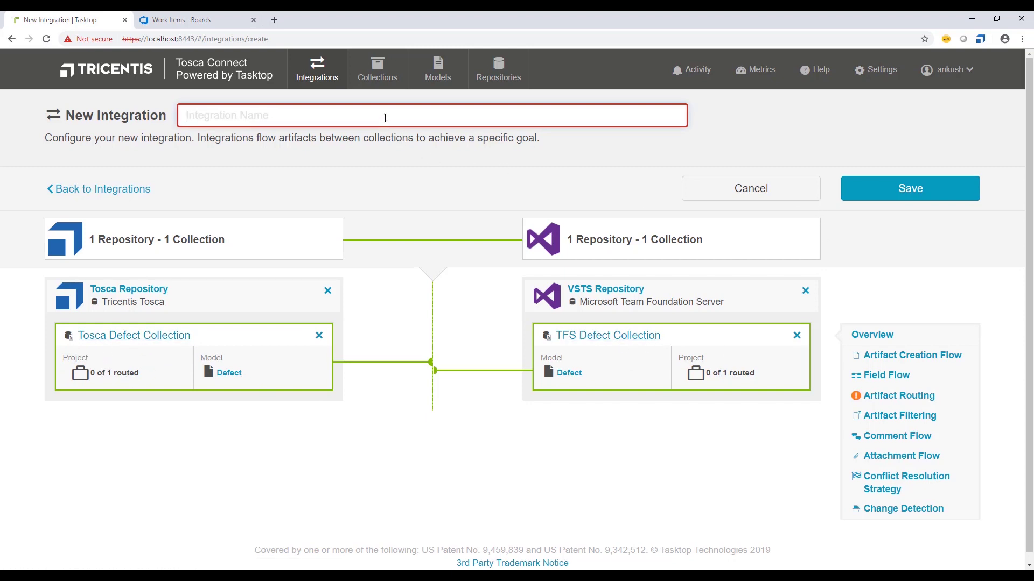
# - Save the integration as 'Test Integration' and reopen it from the Integrations list
pyautogui.write('Test Integration')
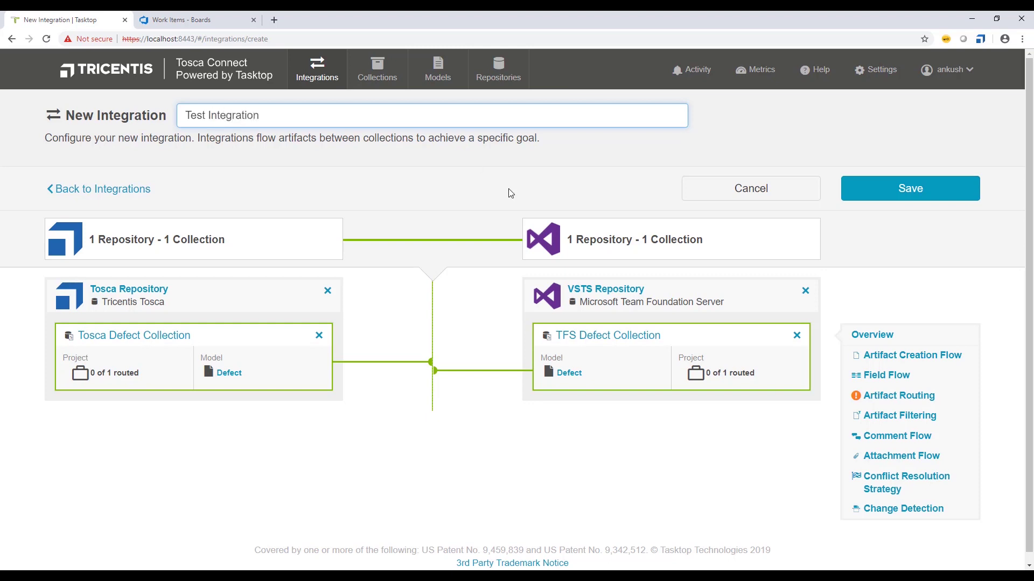
pyautogui.click(874, 191)
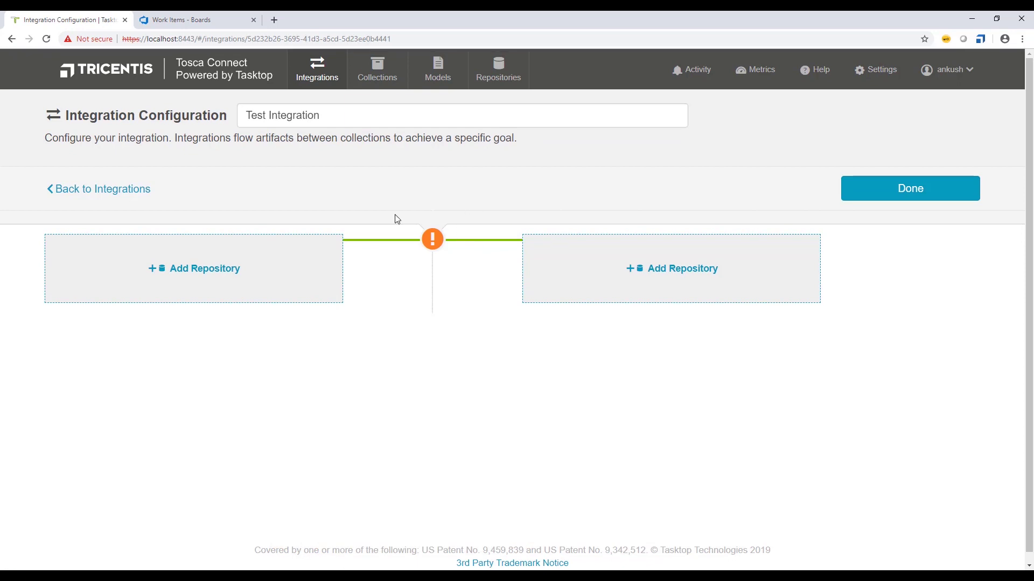
pyautogui.click(874, 188)
pyautogui.scroll(-2, 377, 350)
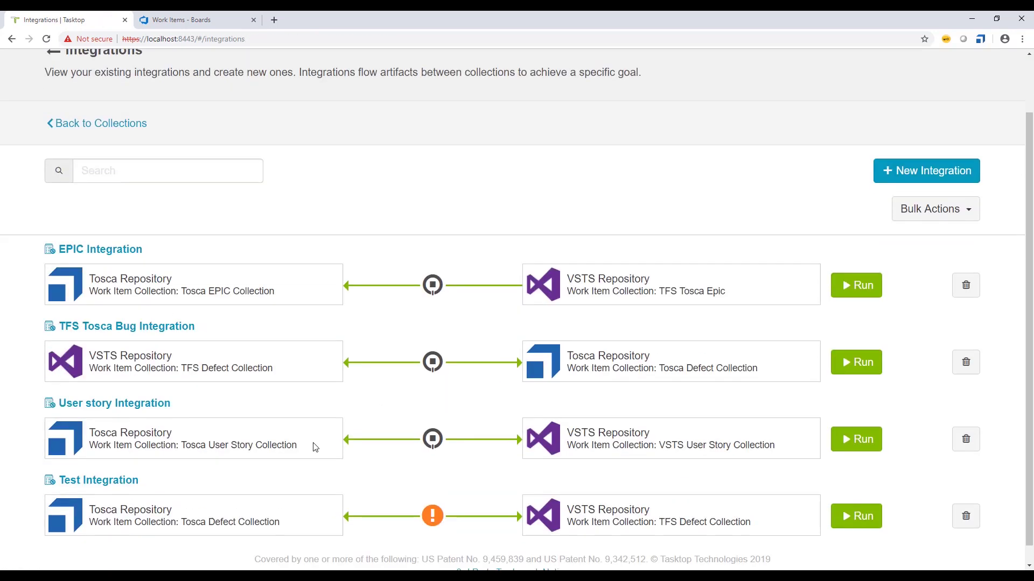
pyautogui.click(104, 464)
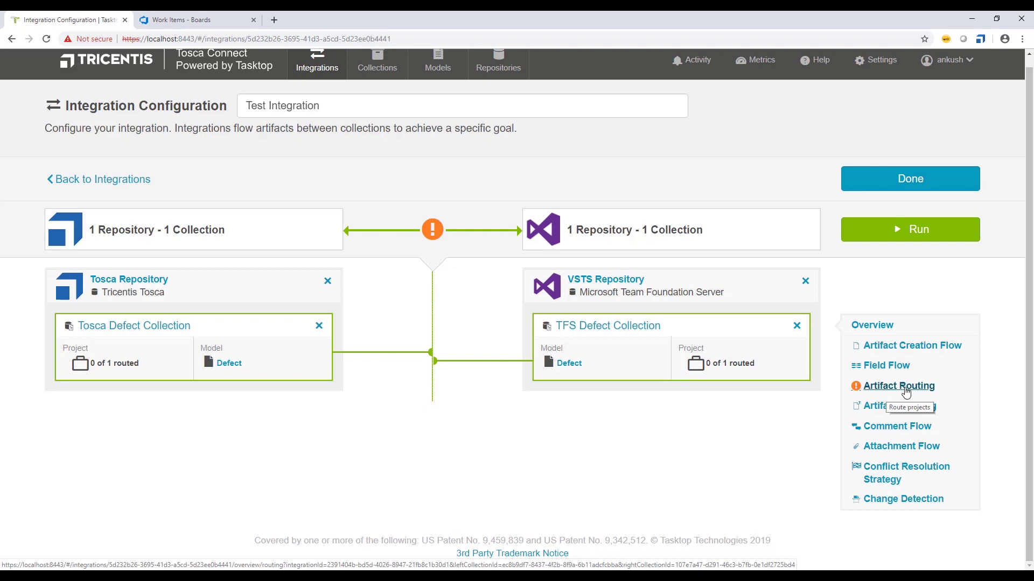
# - Open Artifact Routing, expand the Tosca_VSTS Integration project, and view its empty Issues folder
pyautogui.click(906, 393)
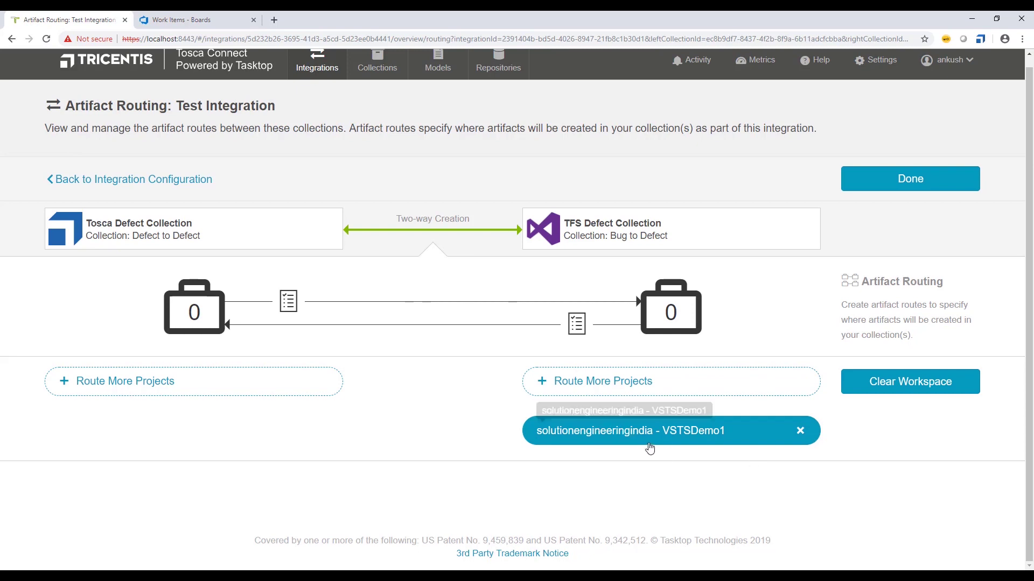
pyautogui.click(210, 389)
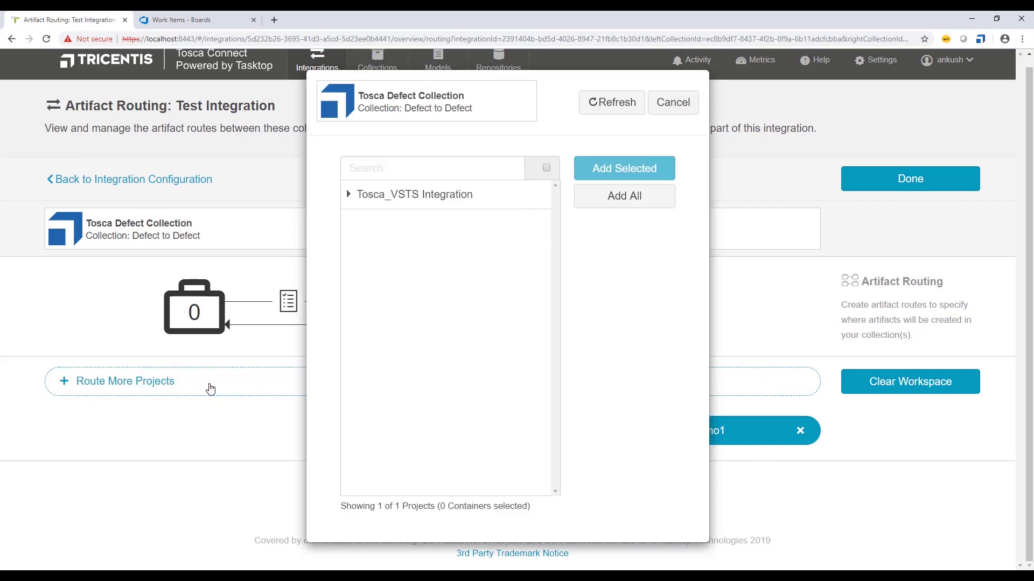
pyautogui.click(349, 194)
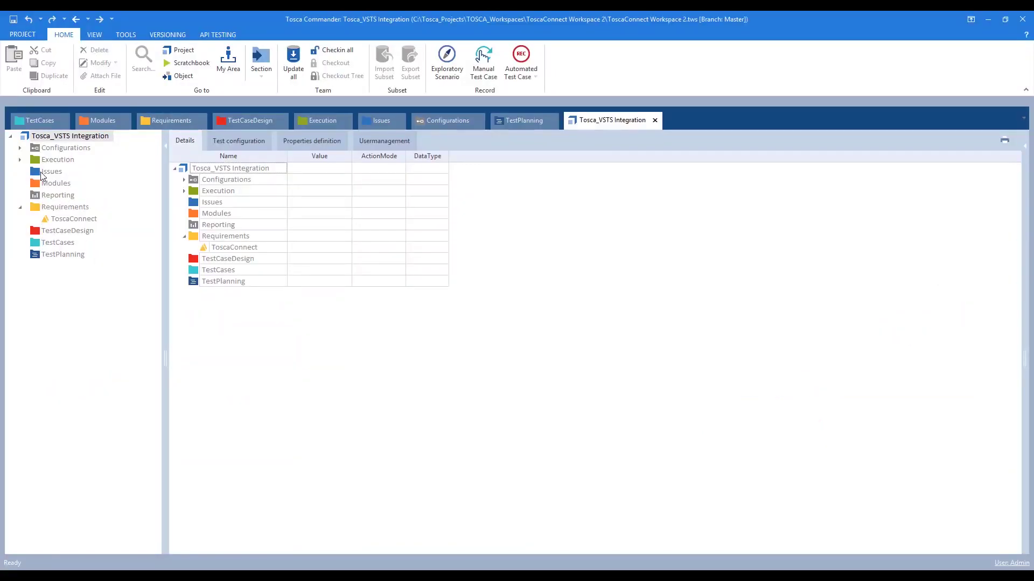
pyautogui.click(44, 173)
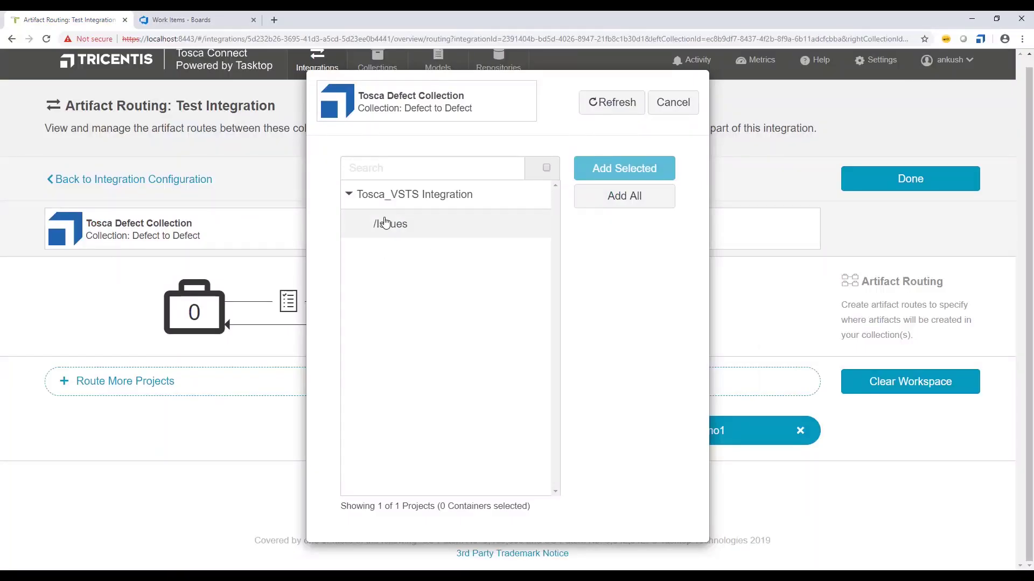
# - Route the Tosca_VSTS Integration /Issues folder one-way to VSTSDemo1 and save the route
pyautogui.click(380, 224)
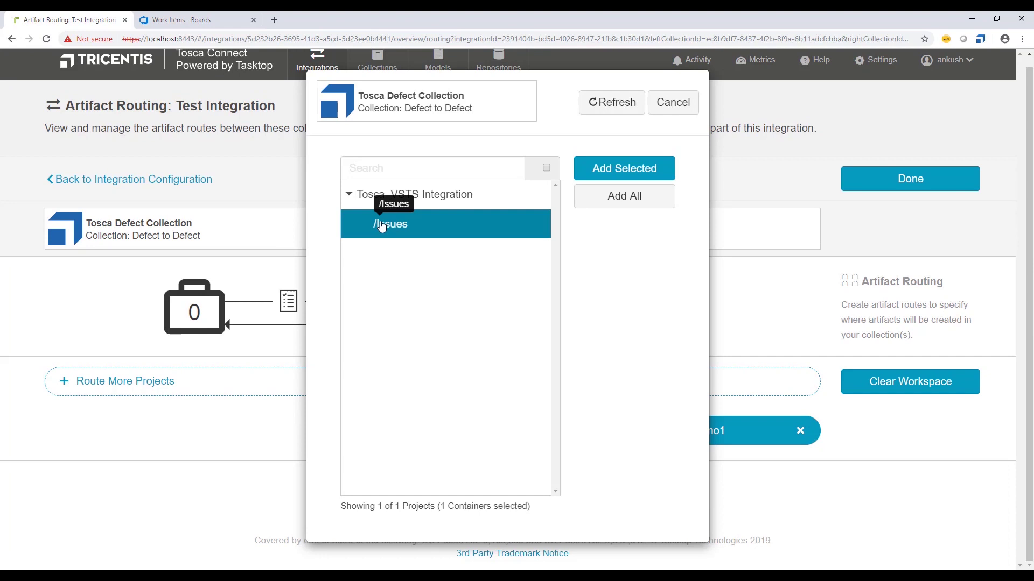
pyautogui.click(602, 167)
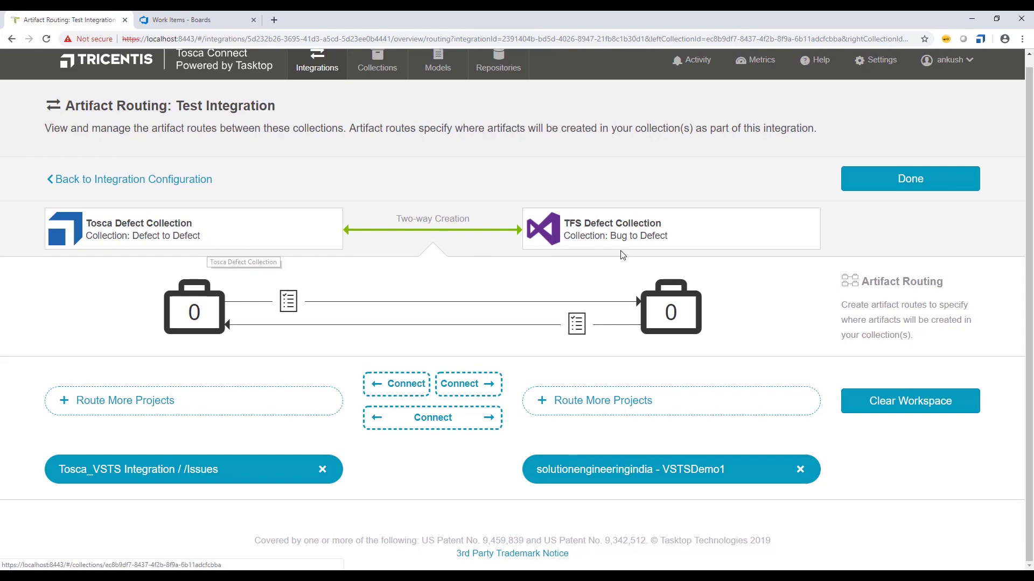
pyautogui.click(484, 385)
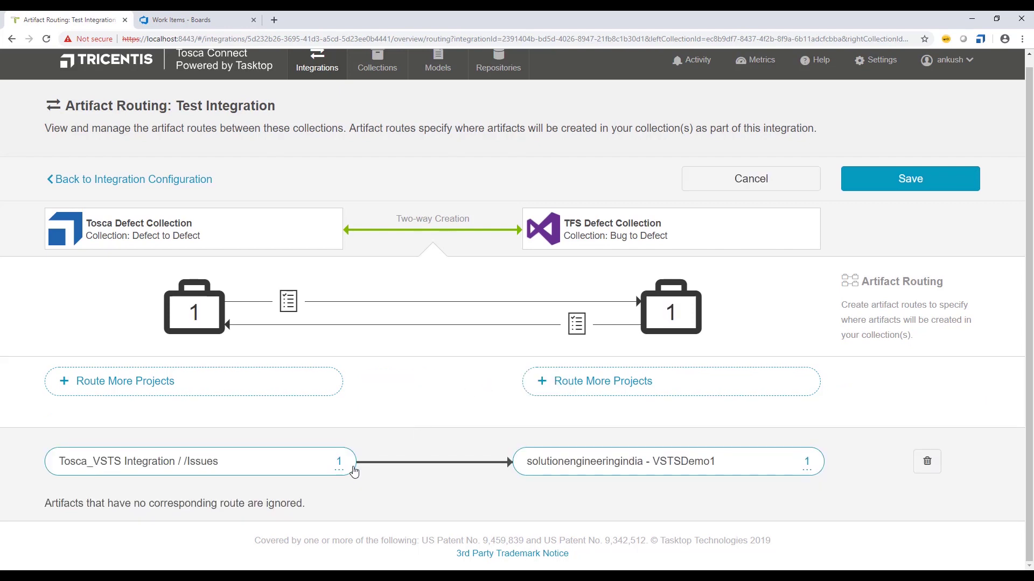
pyautogui.click(853, 185)
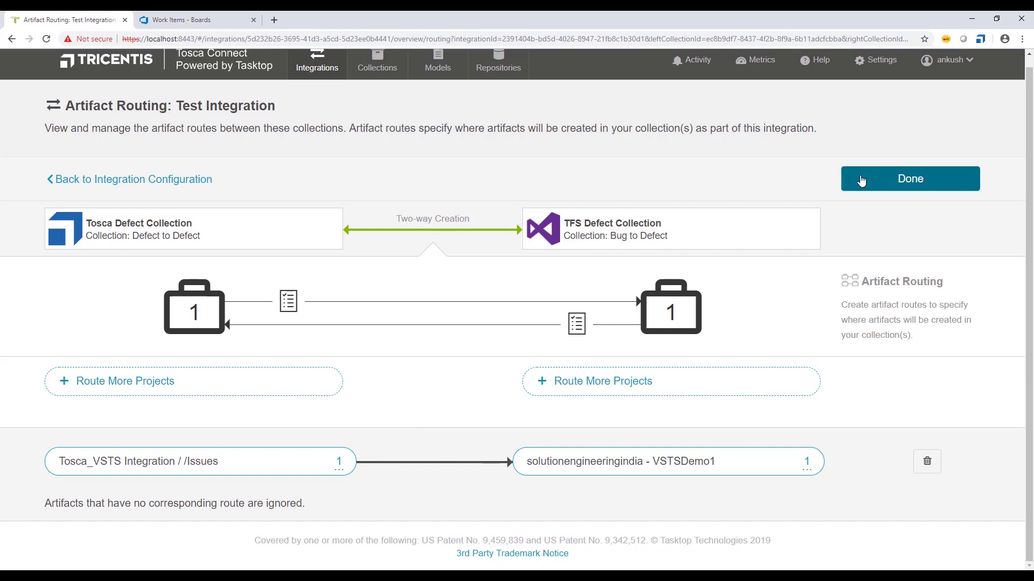
pyautogui.click(853, 188)
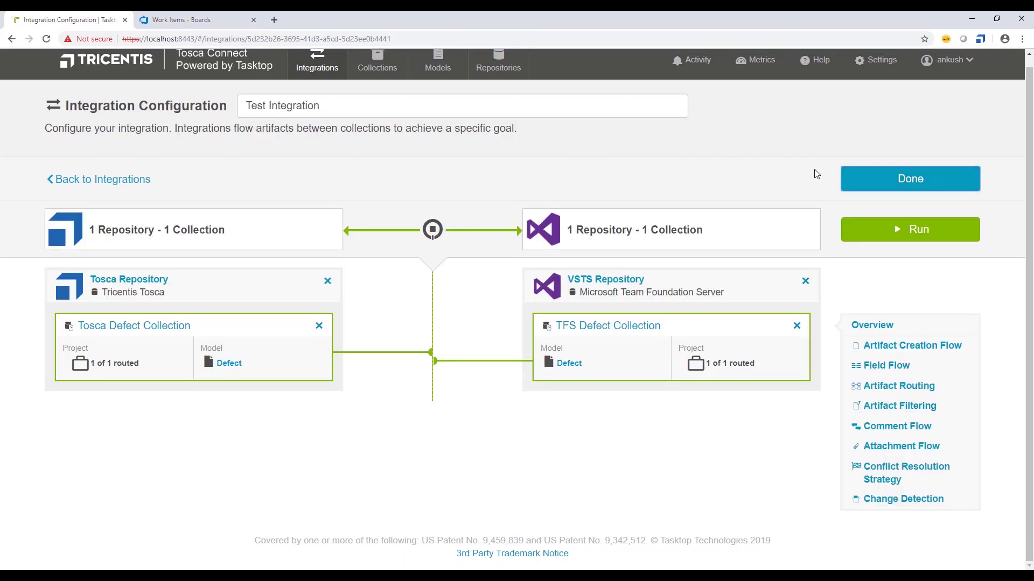
# - Delete Test Integration after acknowledging the deletion warning
pyautogui.click(862, 179)
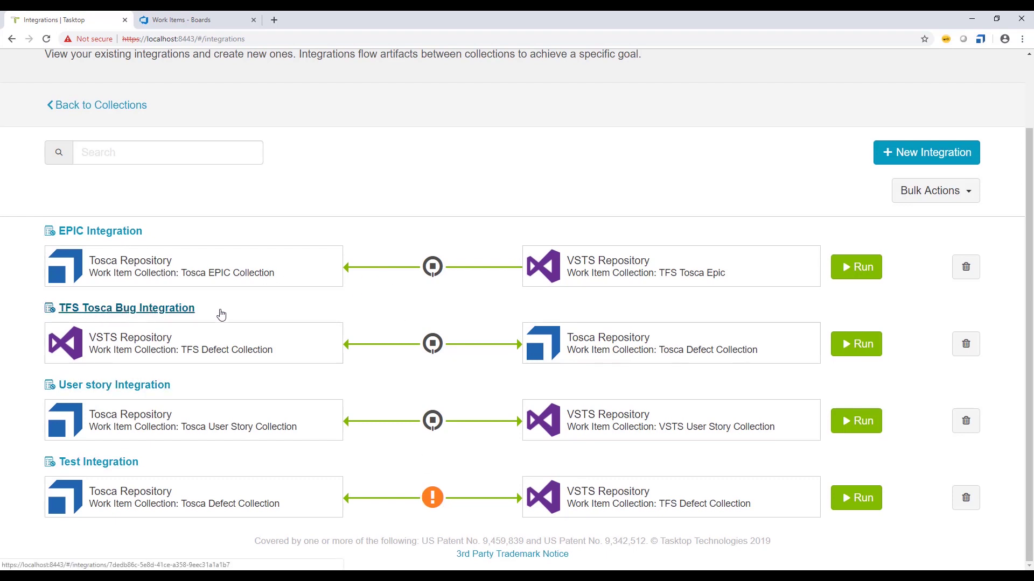
pyautogui.click(966, 498)
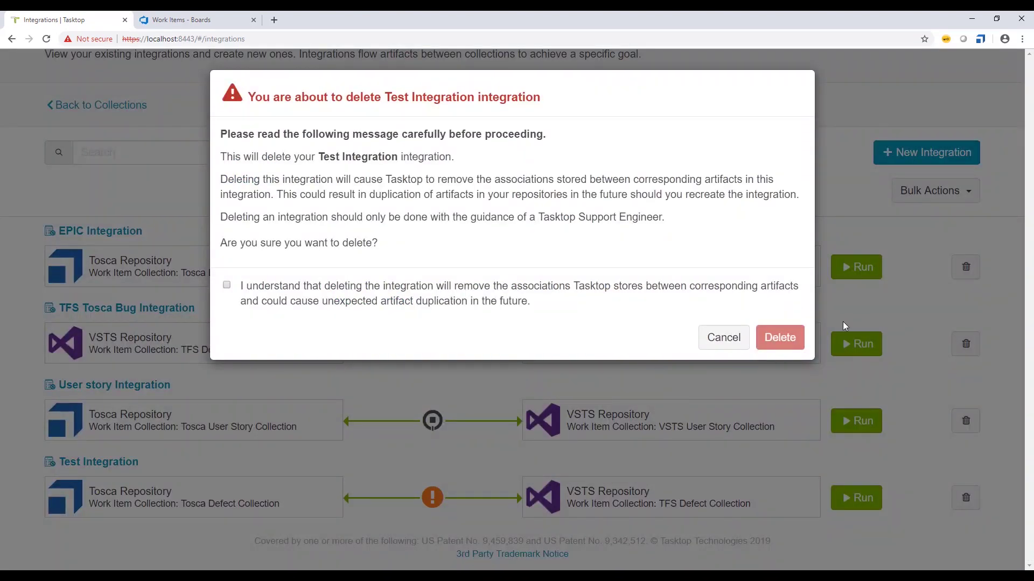
pyautogui.click(364, 294)
pyautogui.click(779, 337)
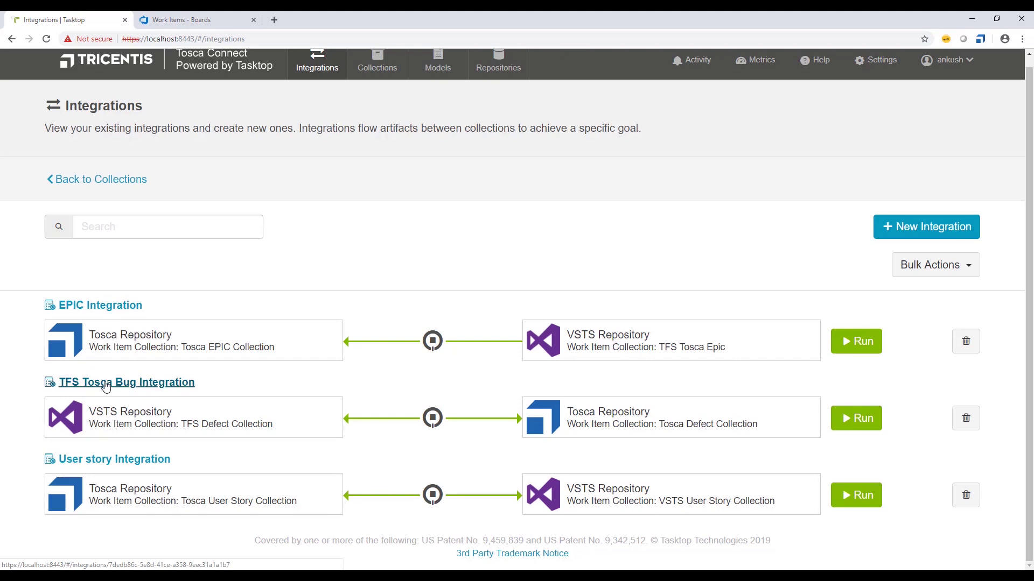
# - Open EPIC Integration's configuration and go to its Artifact Routing
pyautogui.click(91, 306)
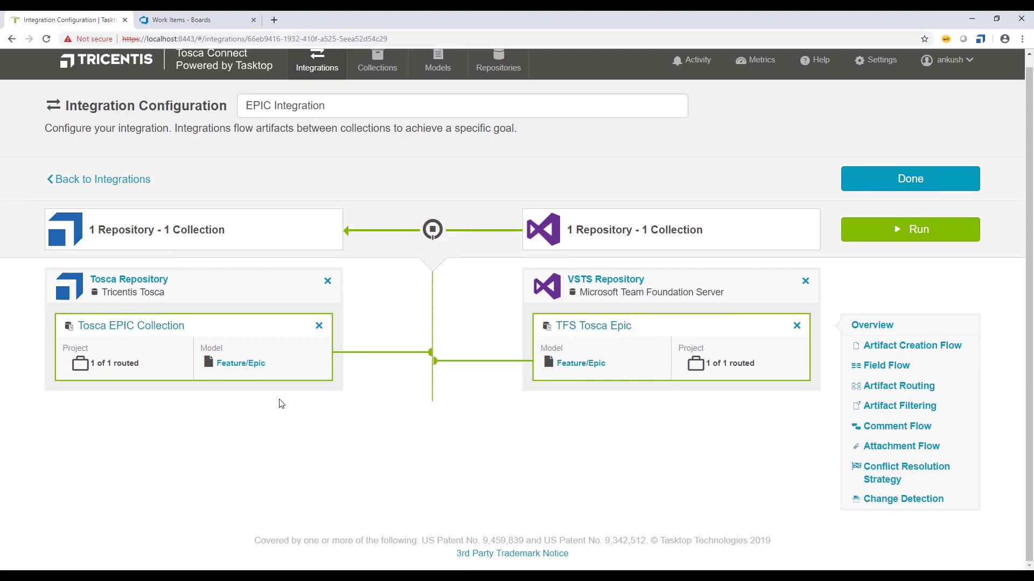
pyautogui.click(902, 388)
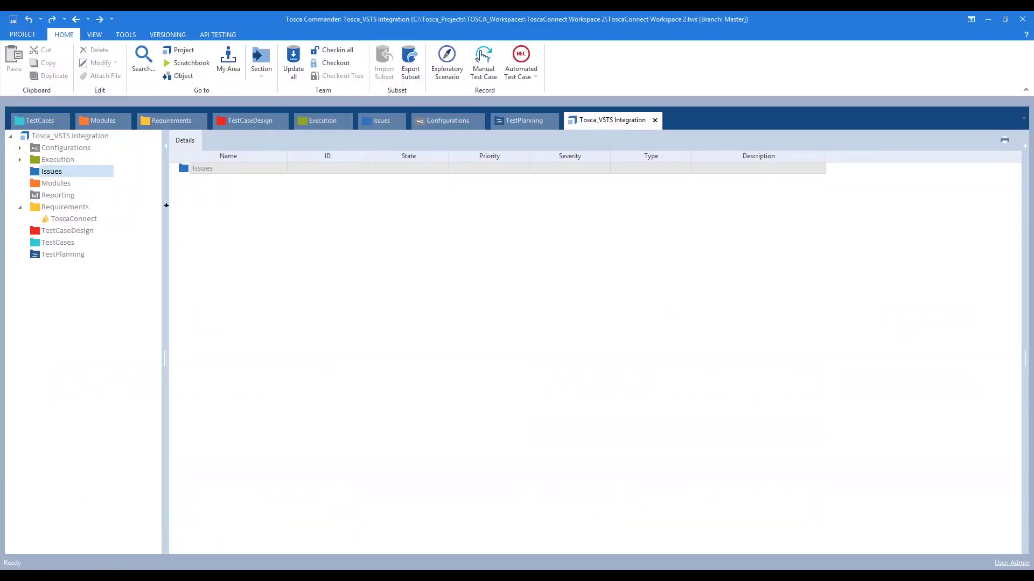
# - Show the Requirements folder in Tosca Commander and select the ToscaConnect requirement set
pyautogui.click(46, 209)
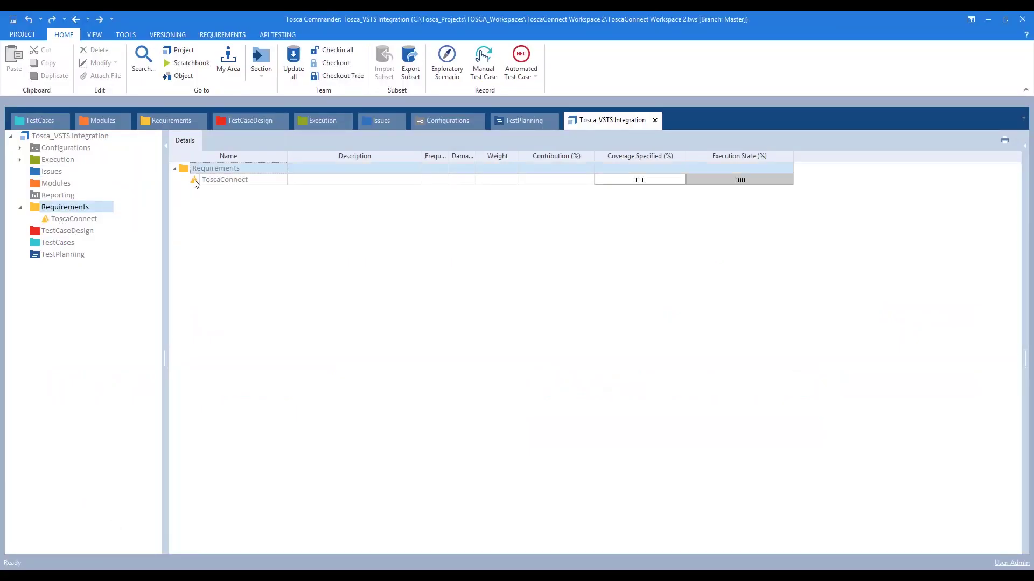
pyautogui.click(209, 183)
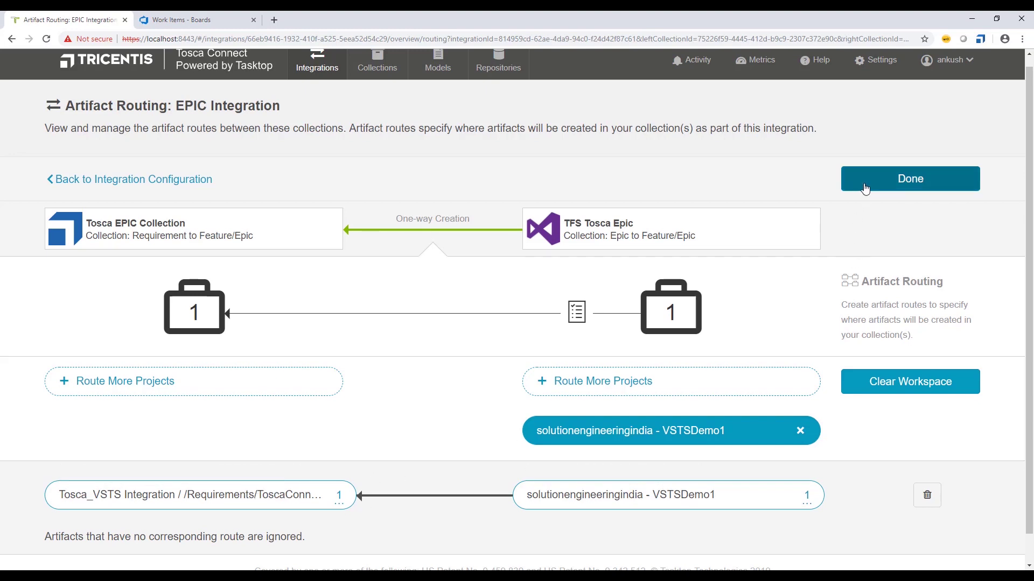
# - Leave EPIC Integration's routing and reload Tosca Connect after the session expired
pyautogui.click(863, 187)
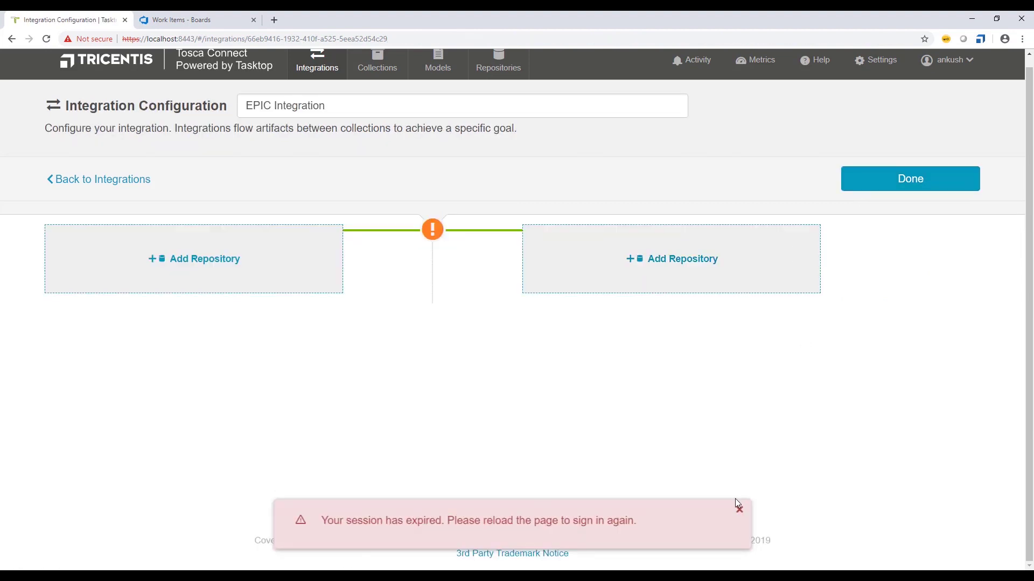
pyautogui.click(80, 181)
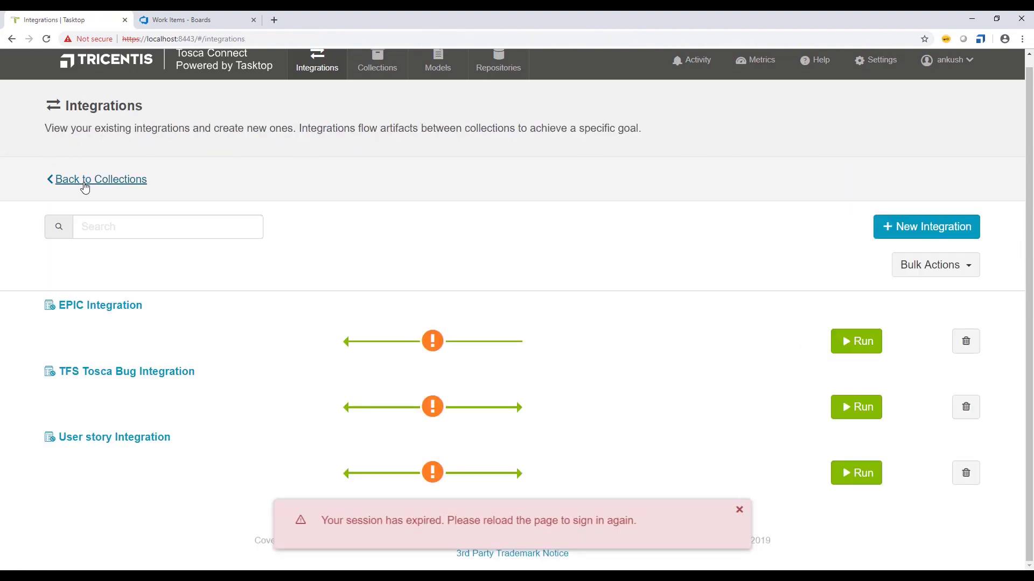
pyautogui.click(80, 181)
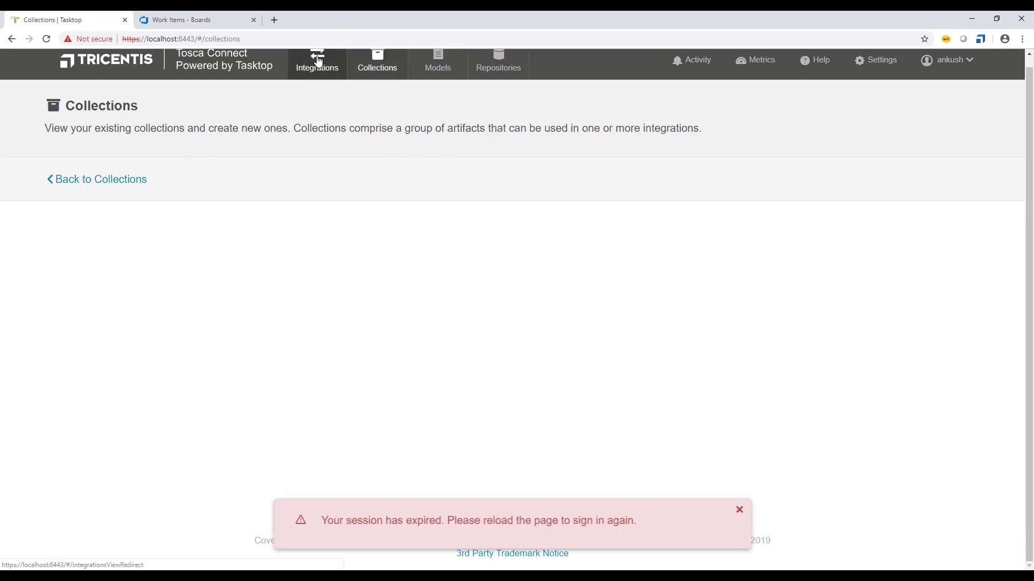
pyautogui.click(315, 63)
pyautogui.click(46, 38)
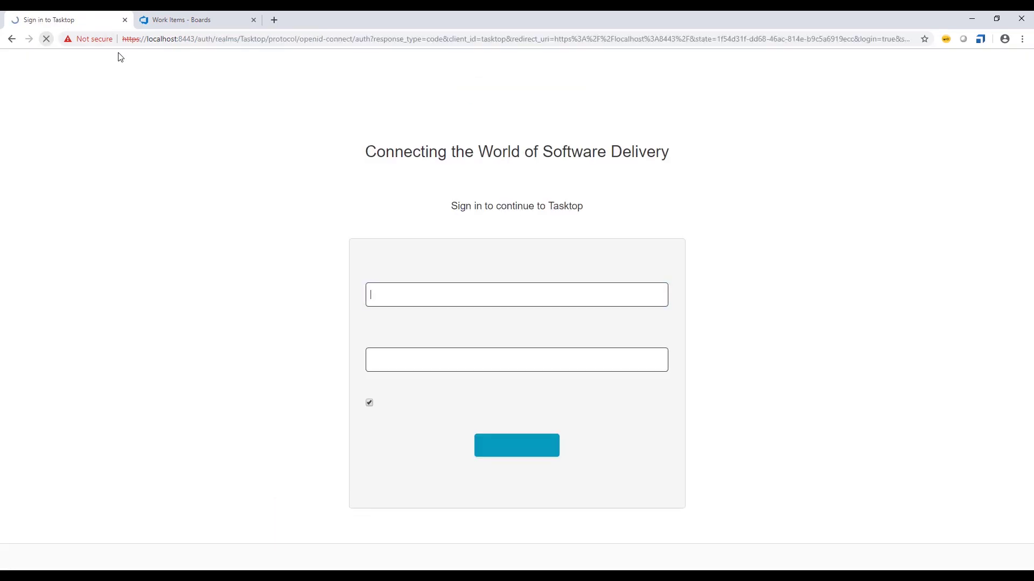
# - Sign in again with the account password and return to the Integrations list
pyautogui.click(379, 362)
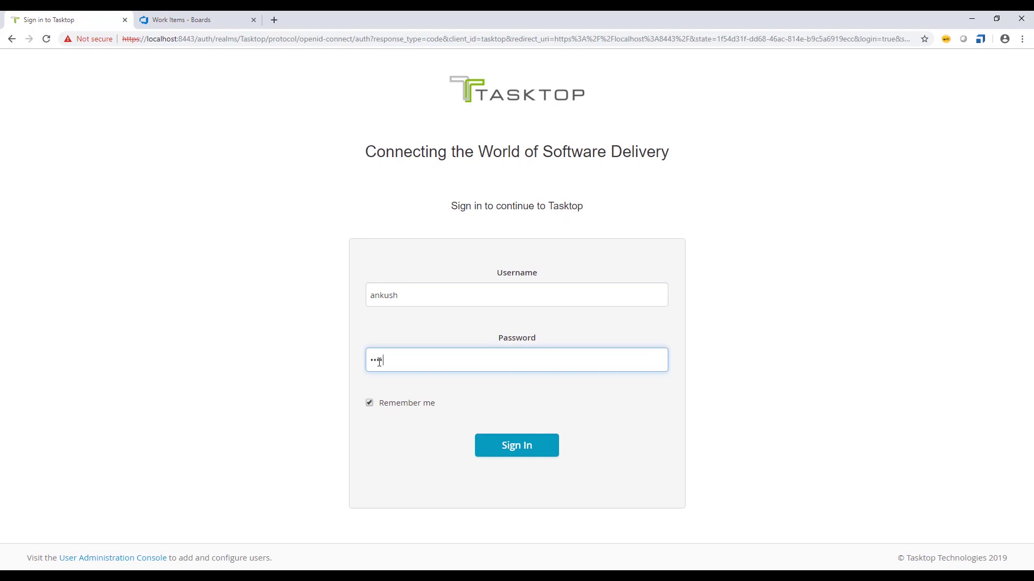
pyautogui.click(513, 447)
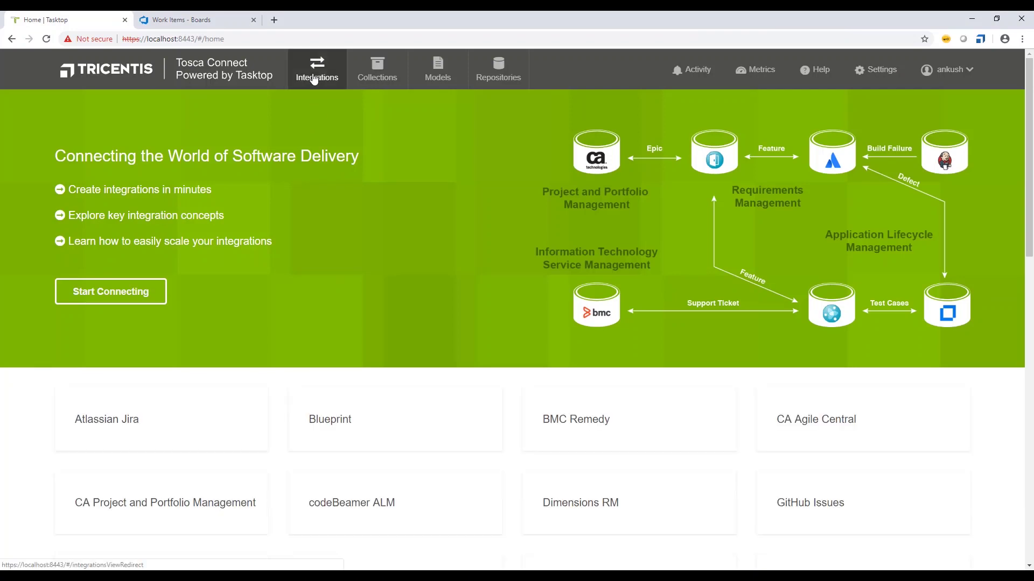
pyautogui.click(314, 79)
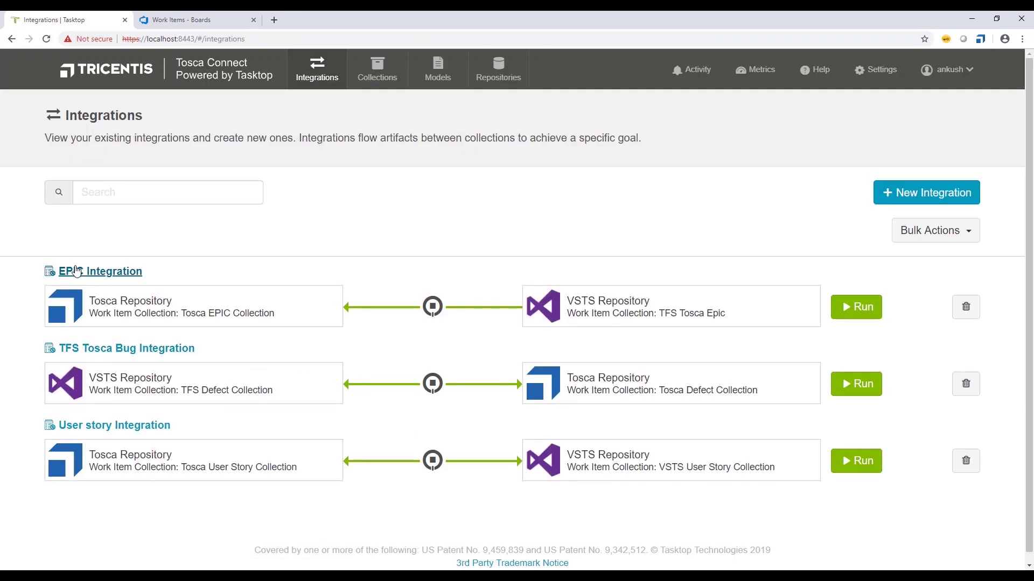
pyautogui.click(103, 428)
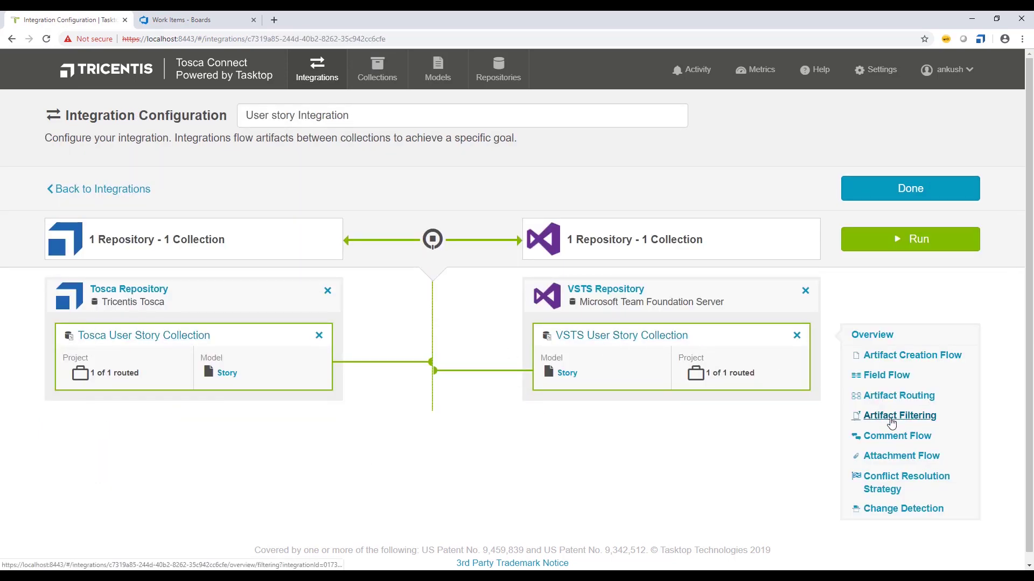
pyautogui.click(894, 398)
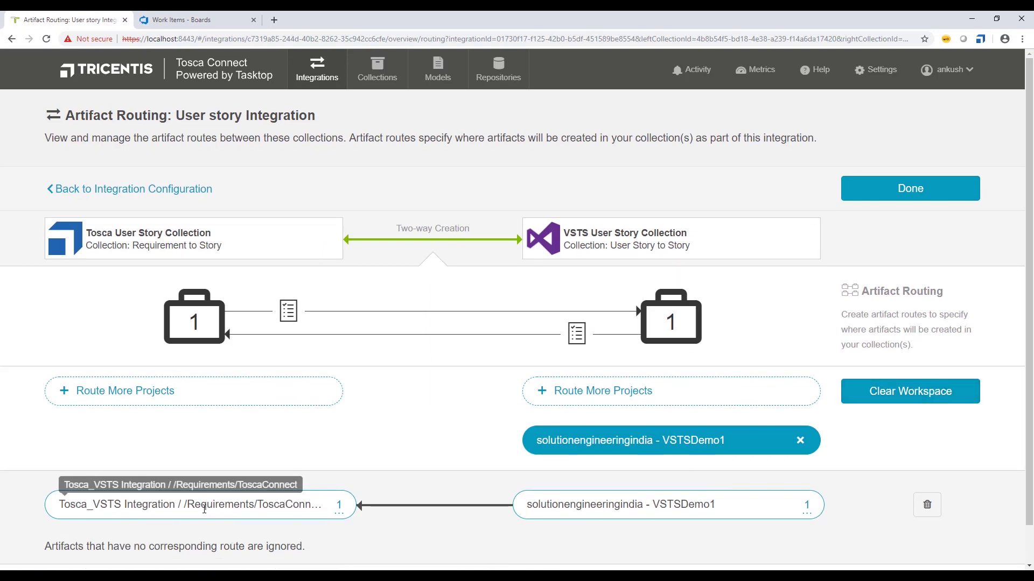
pyautogui.click(916, 202)
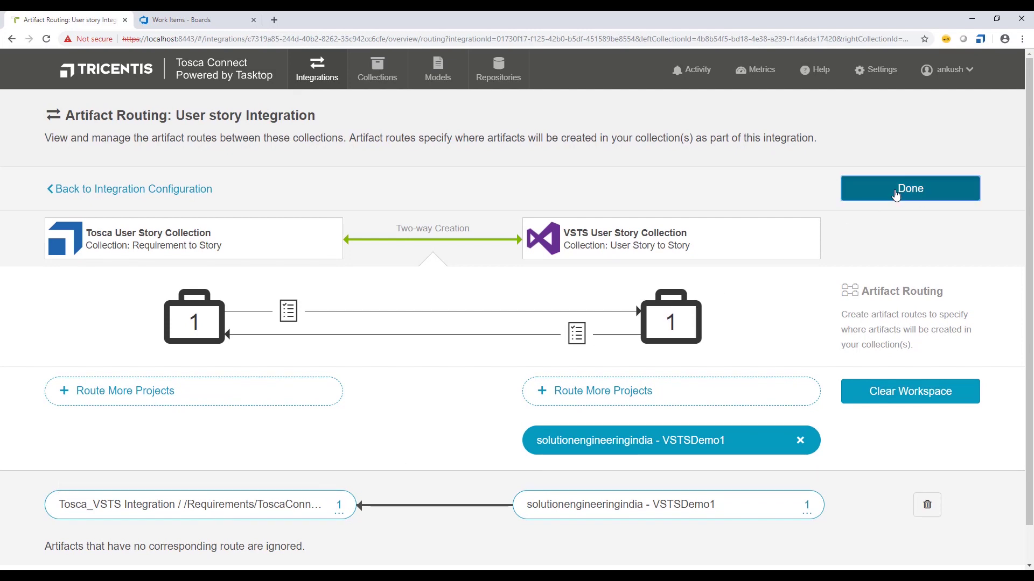
pyautogui.click(897, 204)
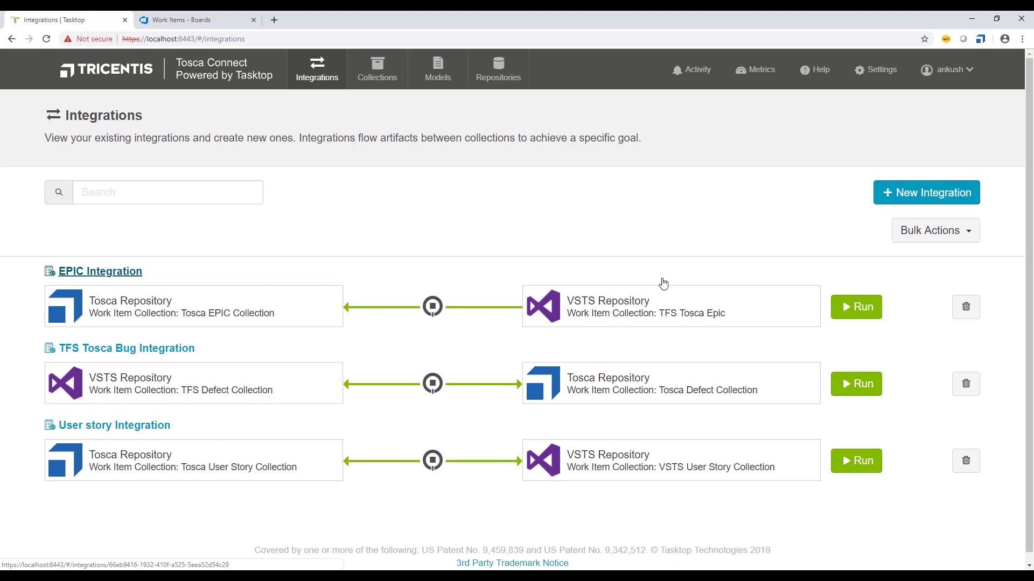
# - Review the Repositories, Models and Collections pages, then go to the VSTSDemo1 Work Items page
pyautogui.click(514, 81)
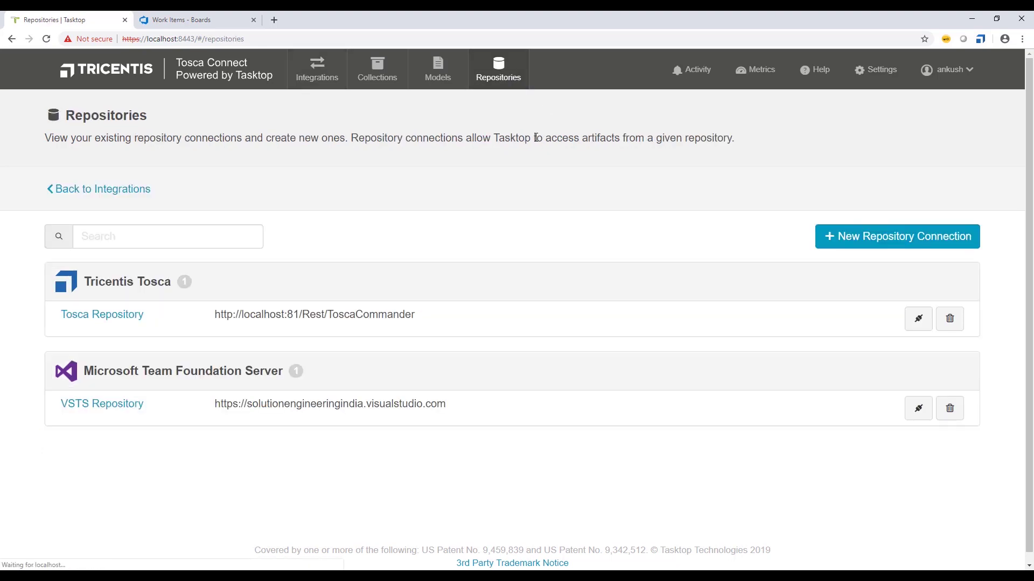
pyautogui.click(426, 79)
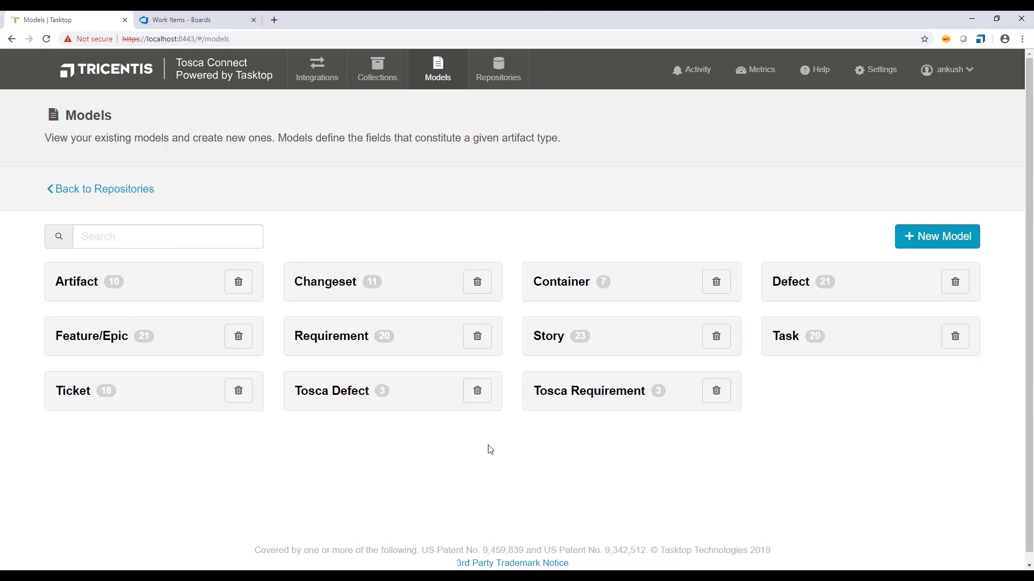
pyautogui.click(377, 74)
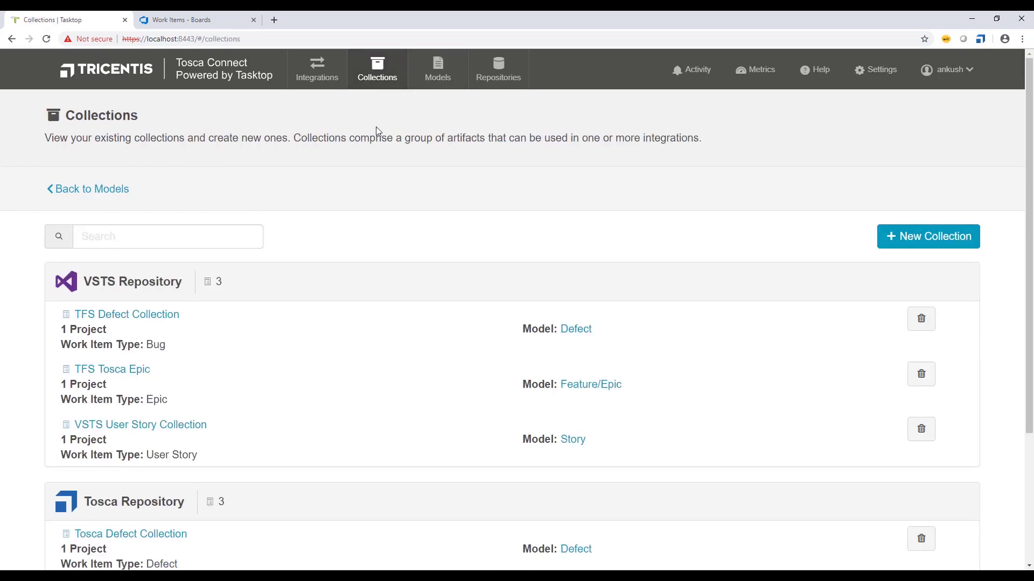
pyautogui.scroll(-1, 378, 135)
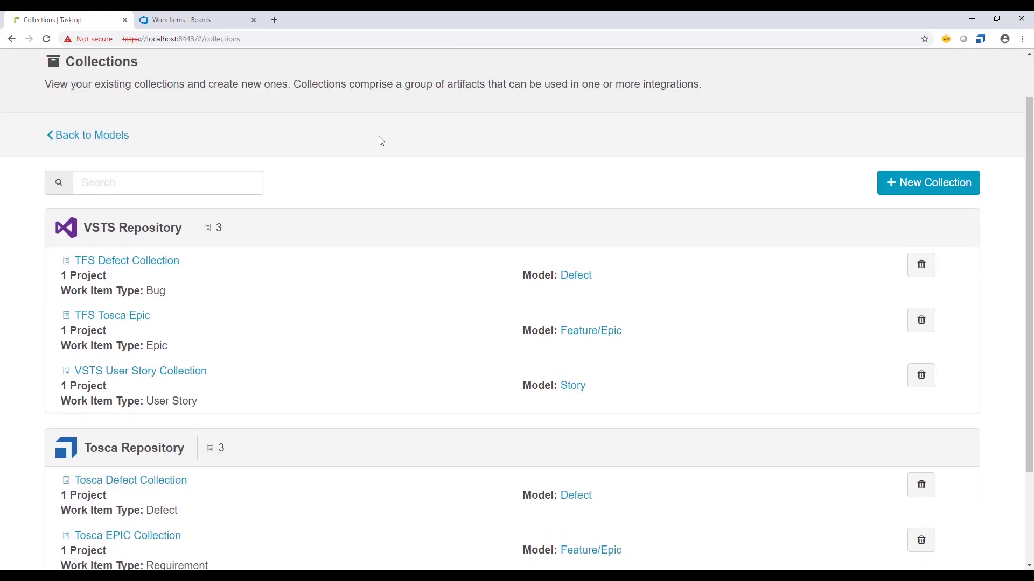
pyautogui.scroll(-1, 381, 141)
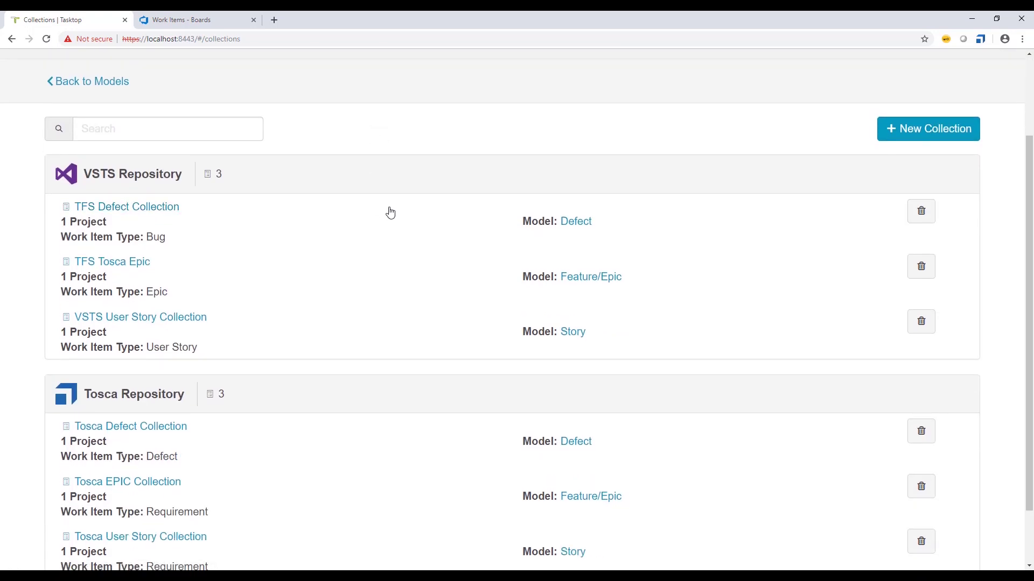
pyautogui.scroll(2, 393, 202)
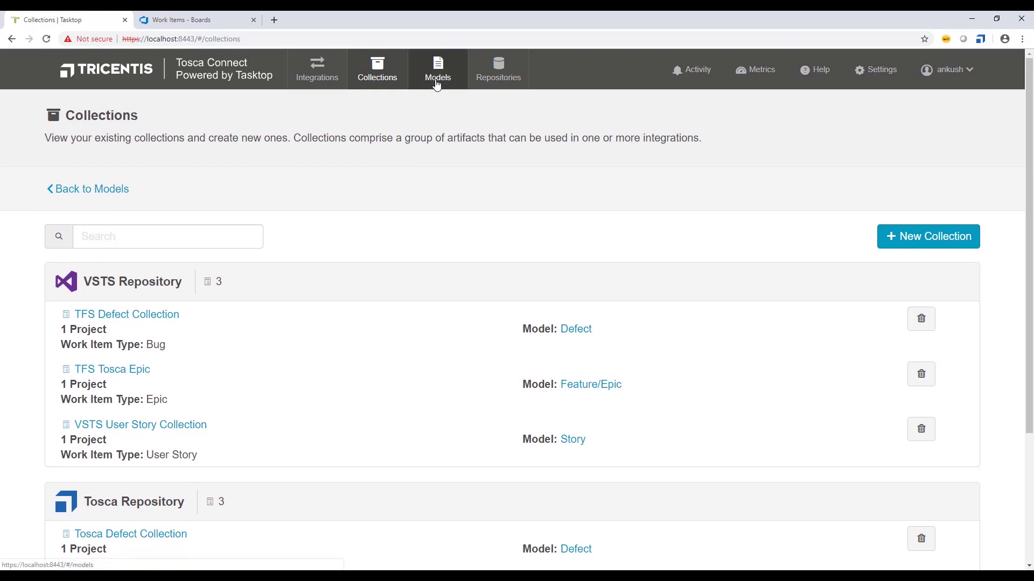
pyautogui.scroll(-2, 399, 227)
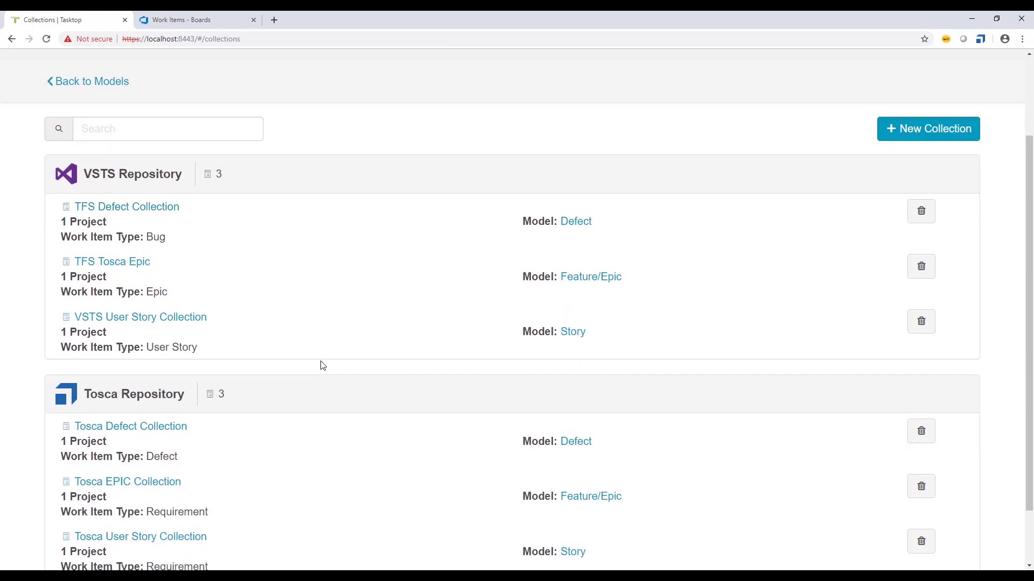
pyautogui.scroll(2, 323, 366)
pyautogui.click(315, 68)
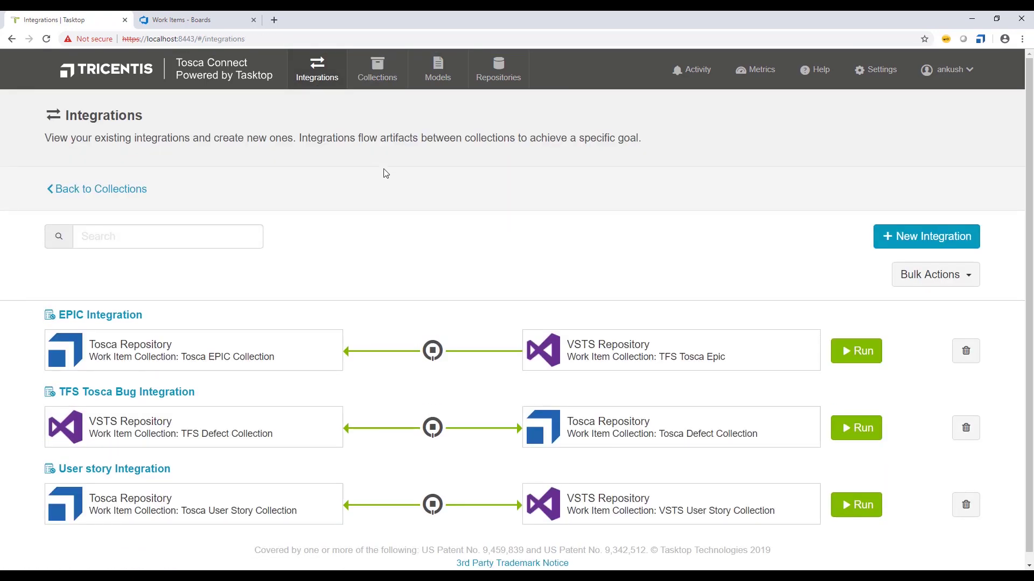
pyautogui.click(189, 19)
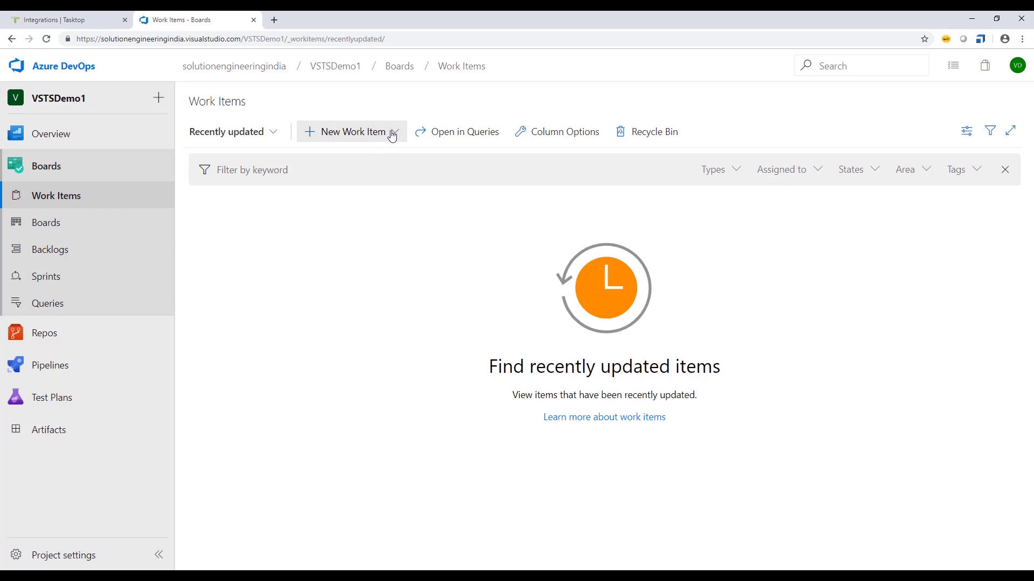
# - Create and save Epic 33 titled 'Test Epic', then go back to Work Items
pyautogui.click(393, 135)
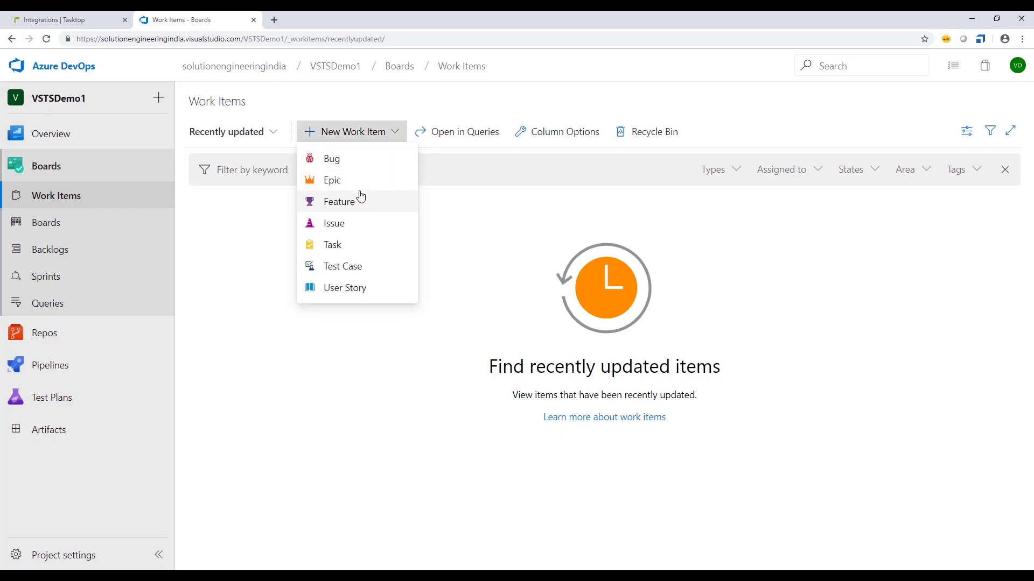
pyautogui.click(327, 185)
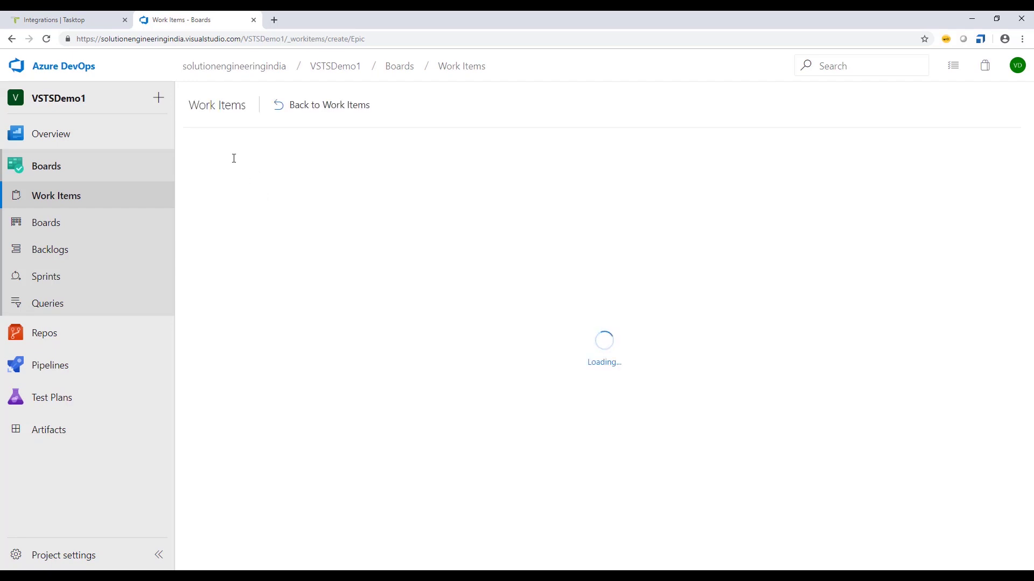
pyautogui.write('T')
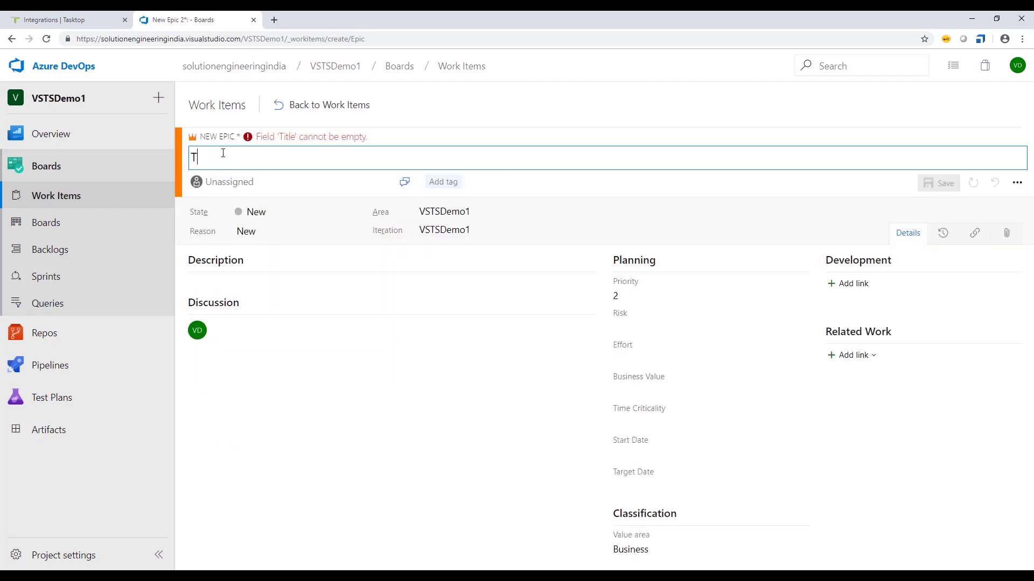
pyautogui.write('est Epic')
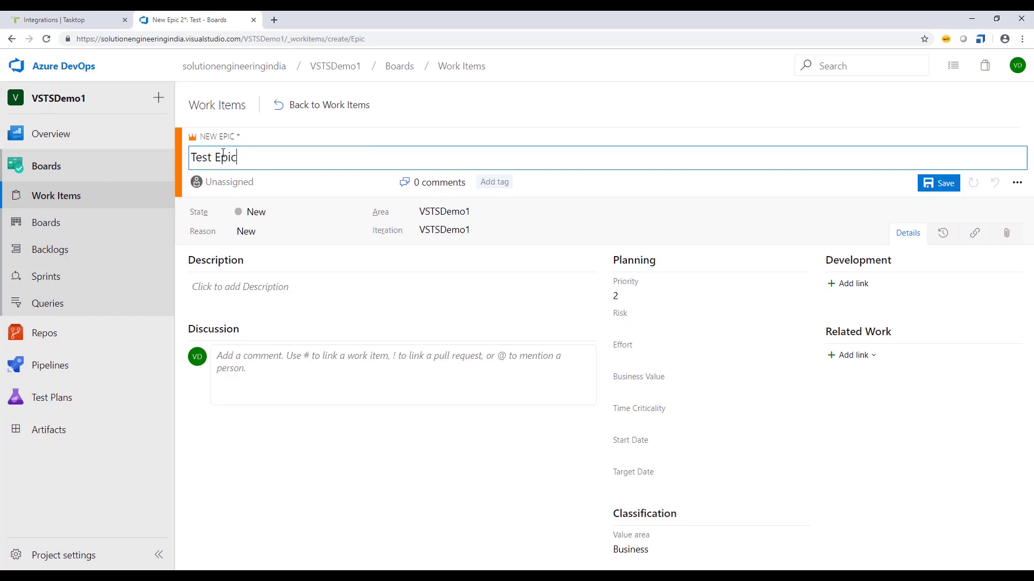
pyautogui.click(936, 184)
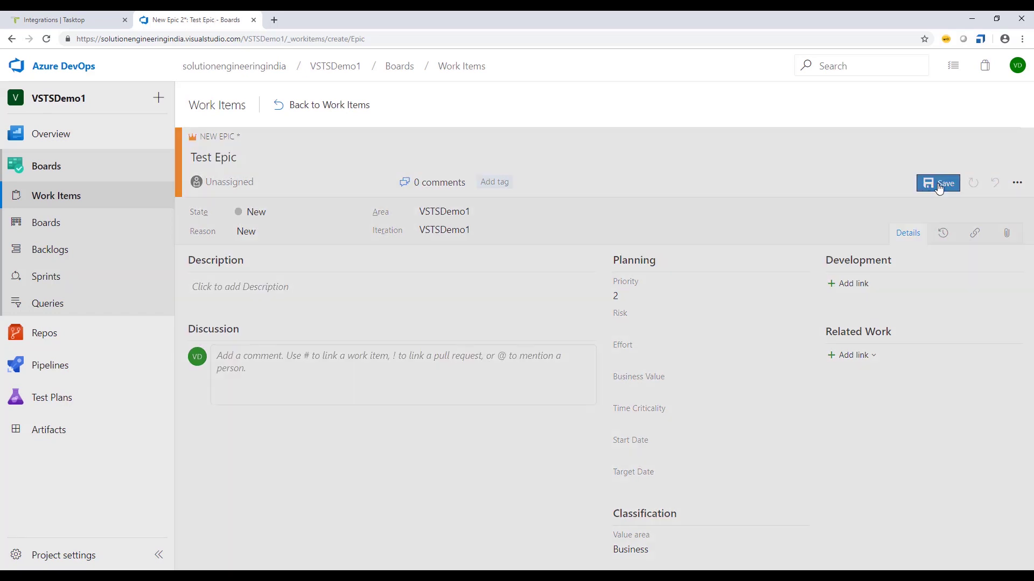
pyautogui.click(323, 105)
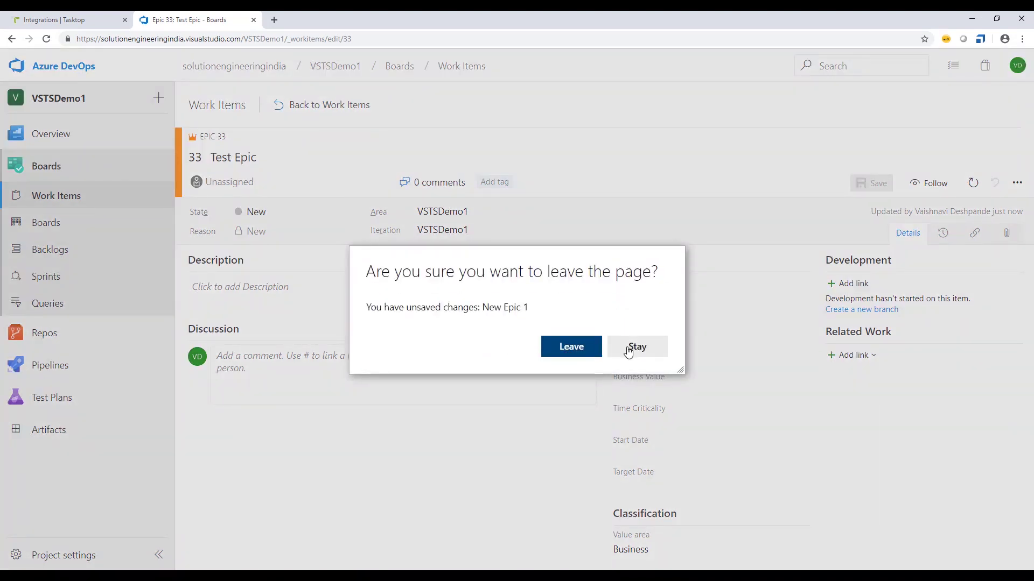
pyautogui.click(575, 351)
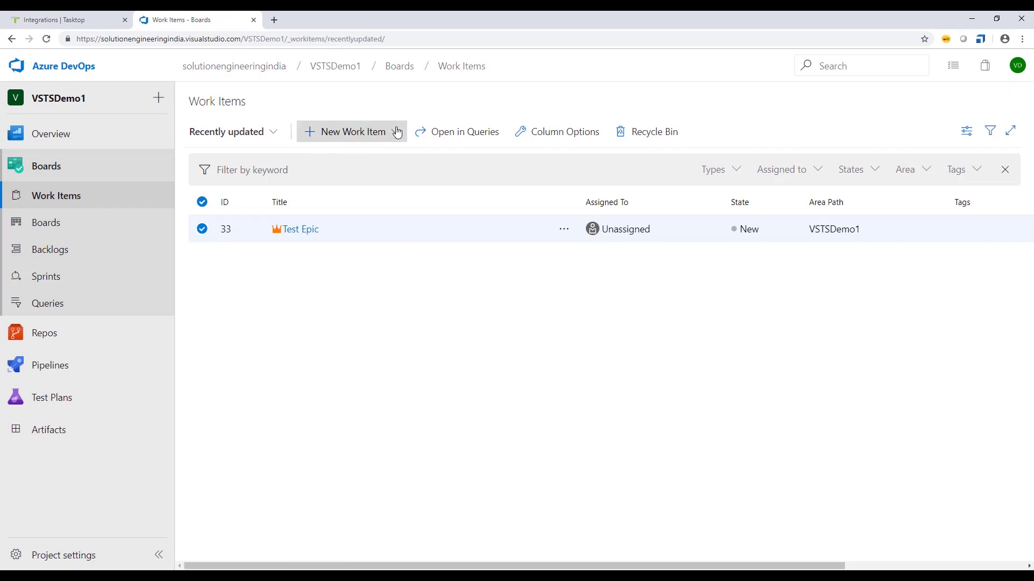
pyautogui.click(389, 132)
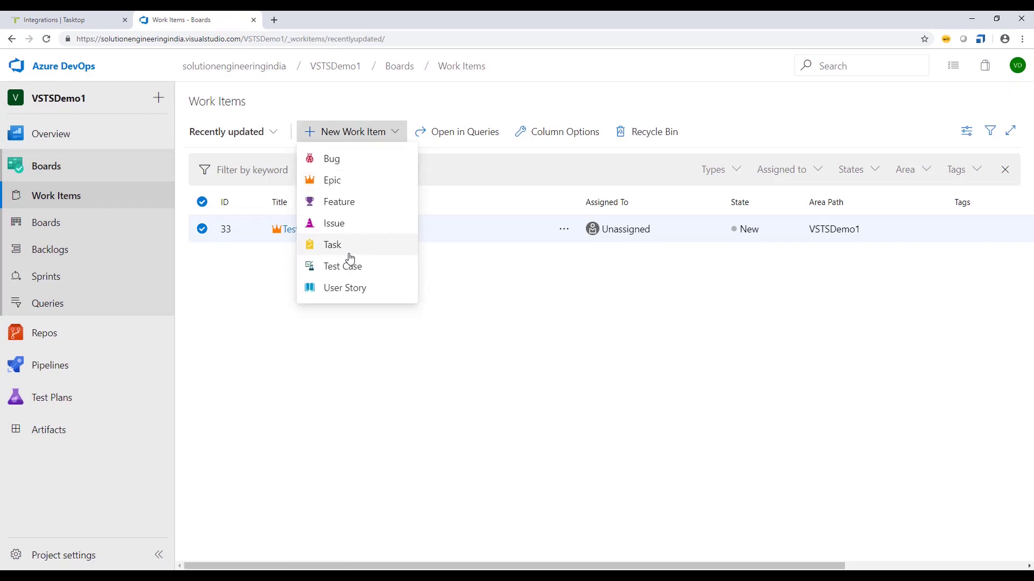
# - Create and save User Story 34 titled 'Test User Story', then return to the work items list
pyautogui.click(342, 288)
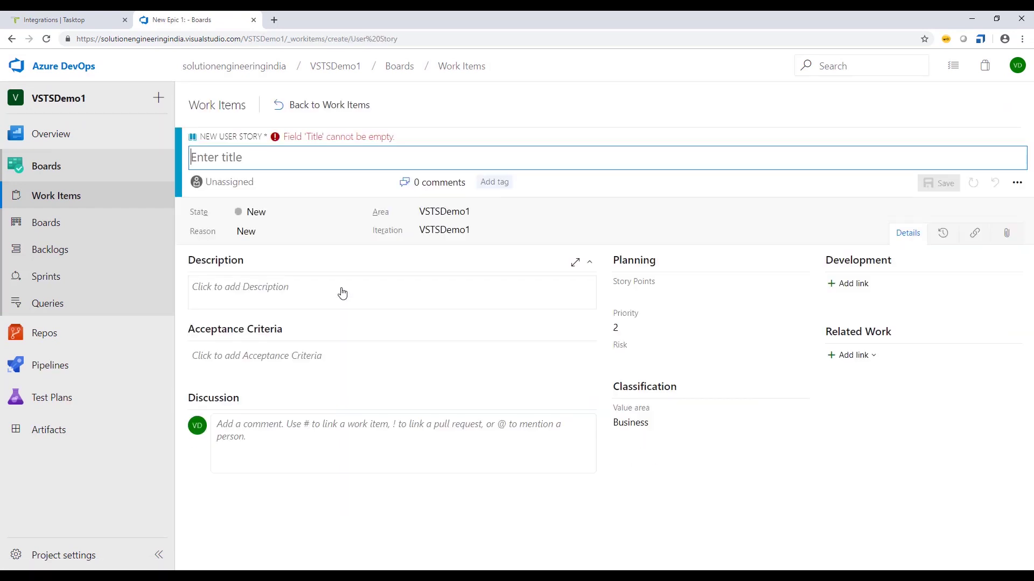
pyautogui.write('Test ')
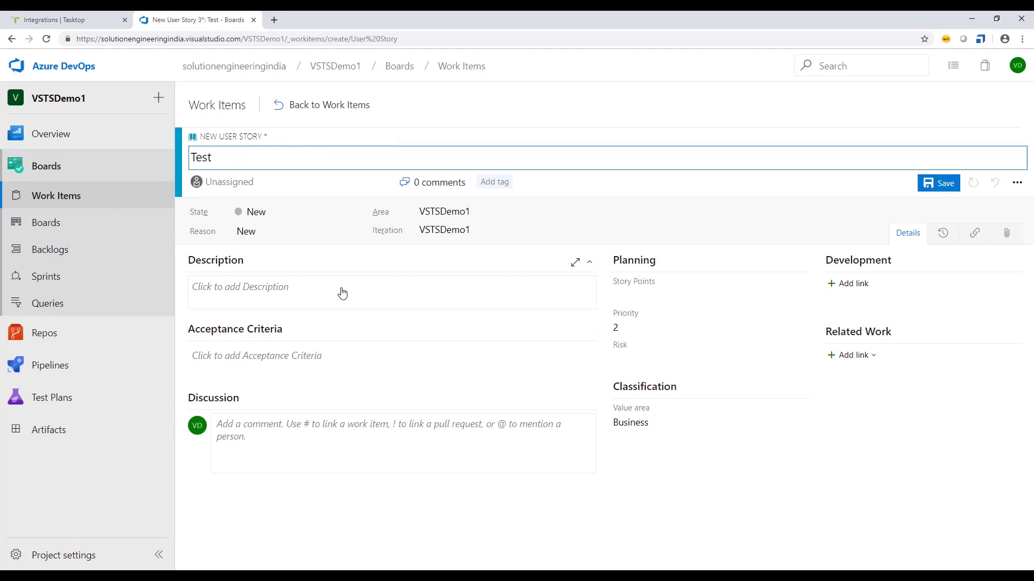
pyautogui.write('User Story')
pyautogui.click(931, 184)
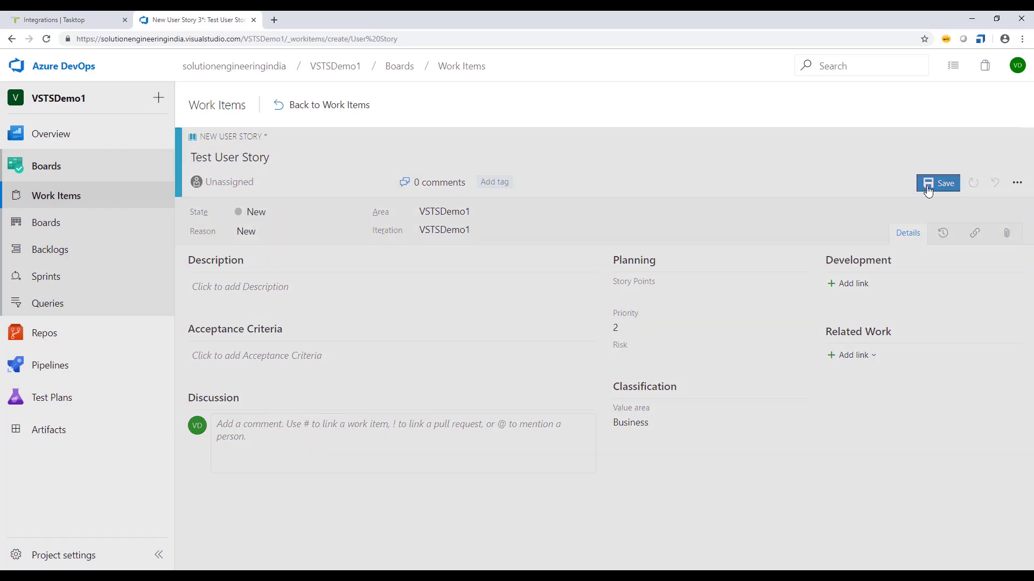
pyautogui.click(285, 108)
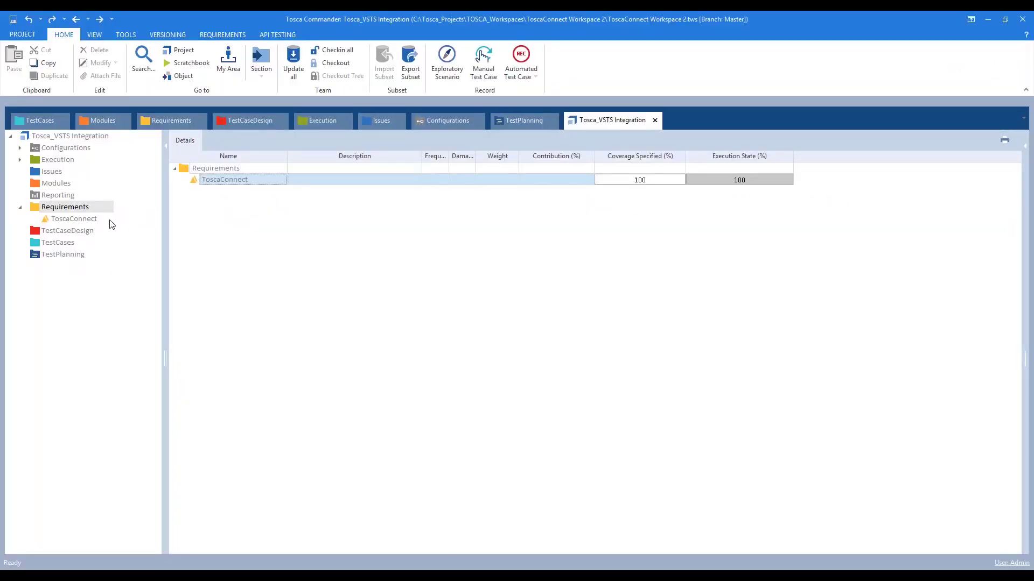
# - Check out the Issues folder and add a new defect named 'Test Defect'
pyautogui.click(48, 172)
pyautogui.click(335, 63)
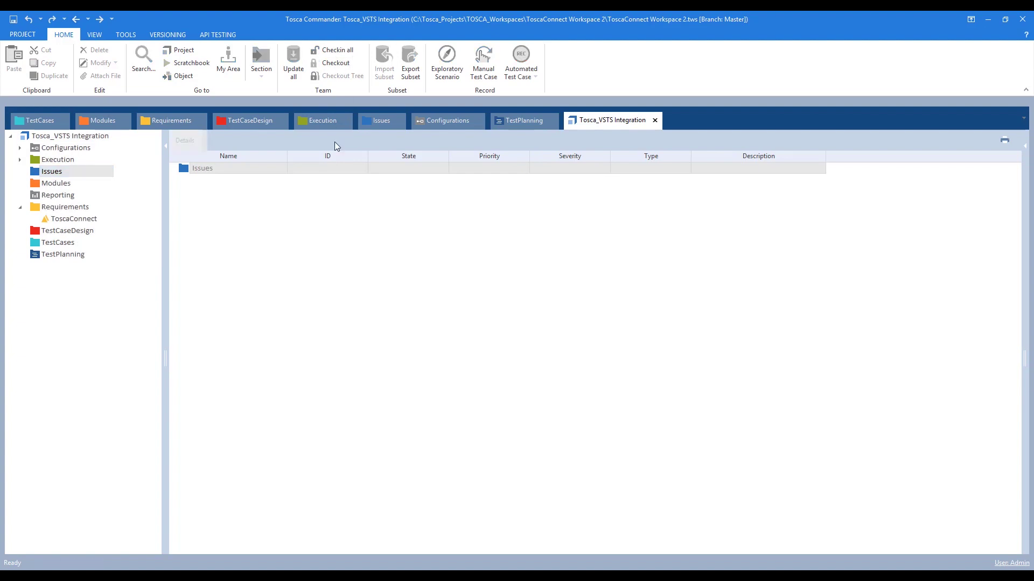
pyautogui.rightClick(185, 169)
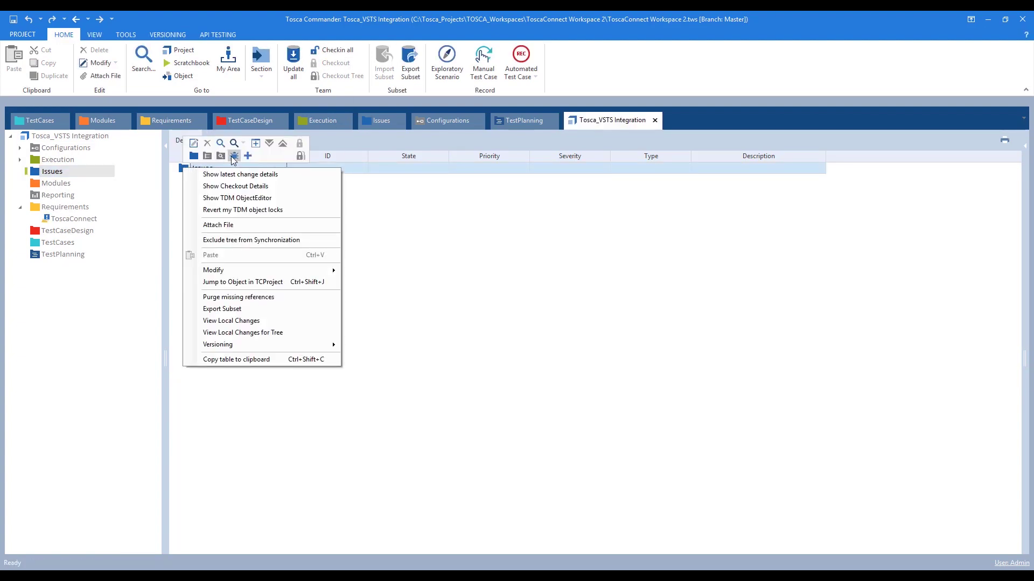
pyautogui.click(233, 156)
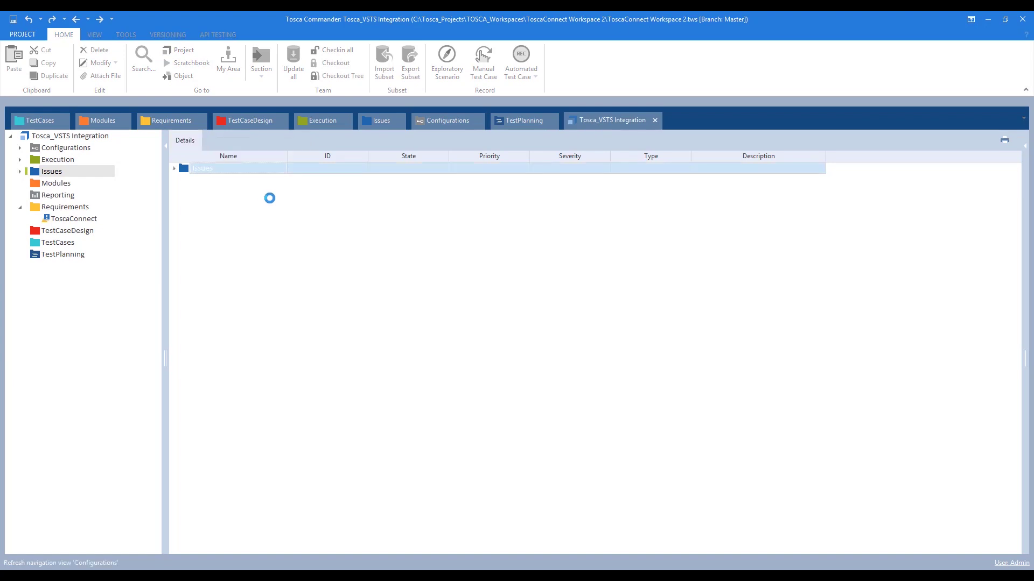
pyautogui.write('Test ')
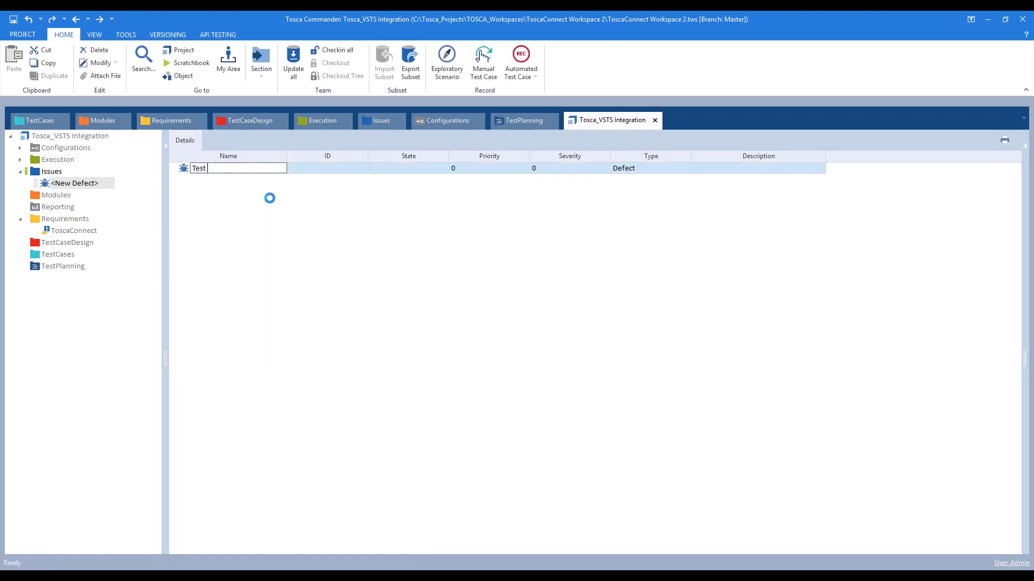
pyautogui.write('de')
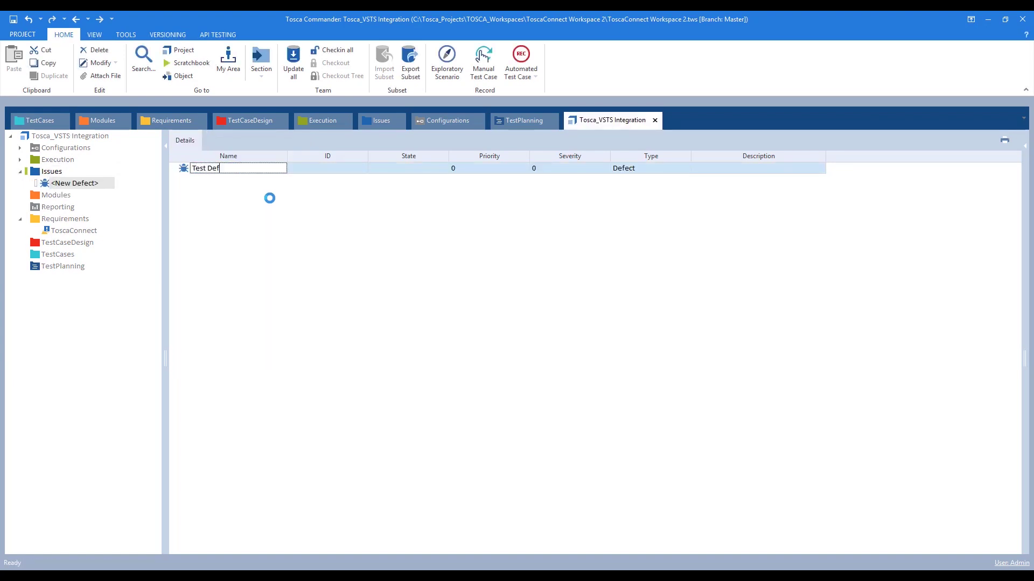
pyautogui.write('fect')
pyautogui.press('Return')
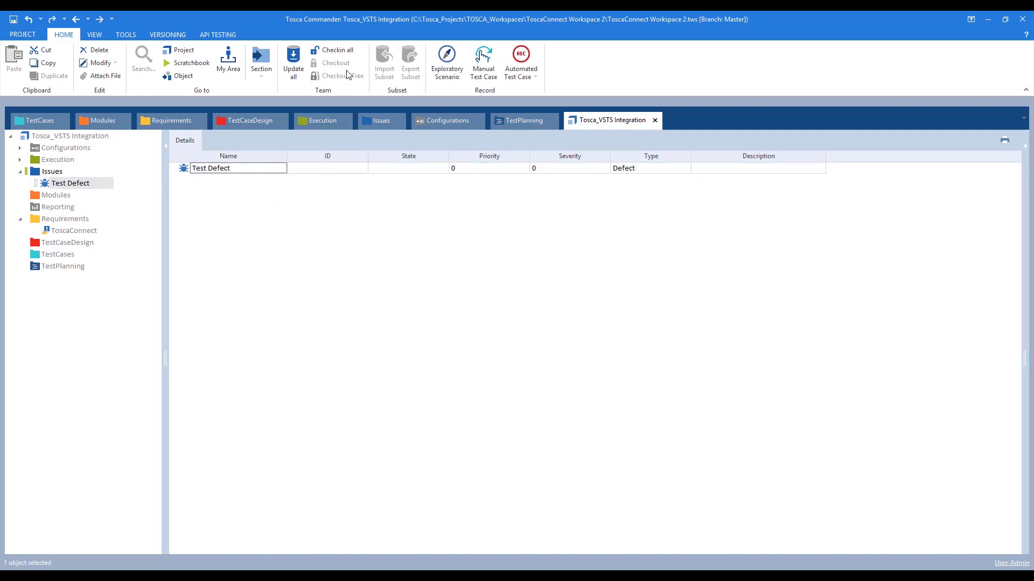
# - Check in all workspace changes and view the ToscaConnect set in the Requirements folder
pyautogui.click(337, 52)
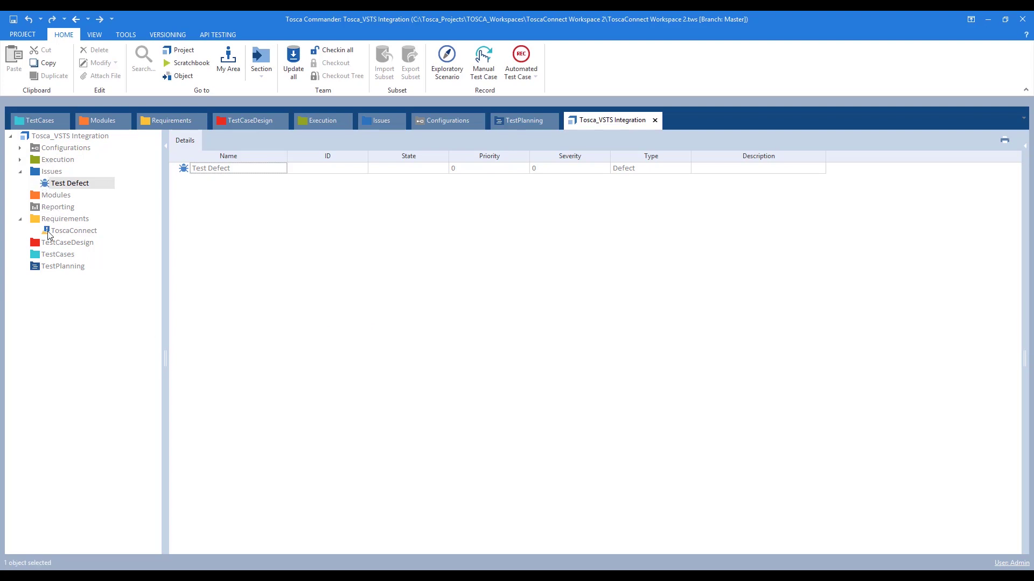
pyautogui.click(47, 231)
pyautogui.click(40, 219)
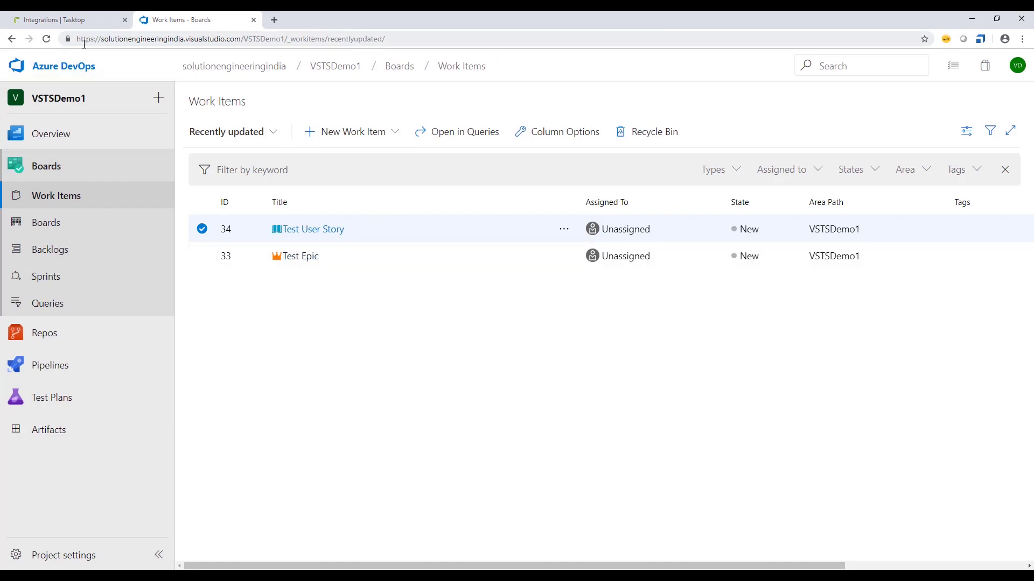
# - Run TFS Tosca Bug, EPIC and User story integrations together with Bulk Actions Run All, then view Activity
pyautogui.click(57, 18)
pyautogui.click(217, 16)
pyautogui.click(81, 15)
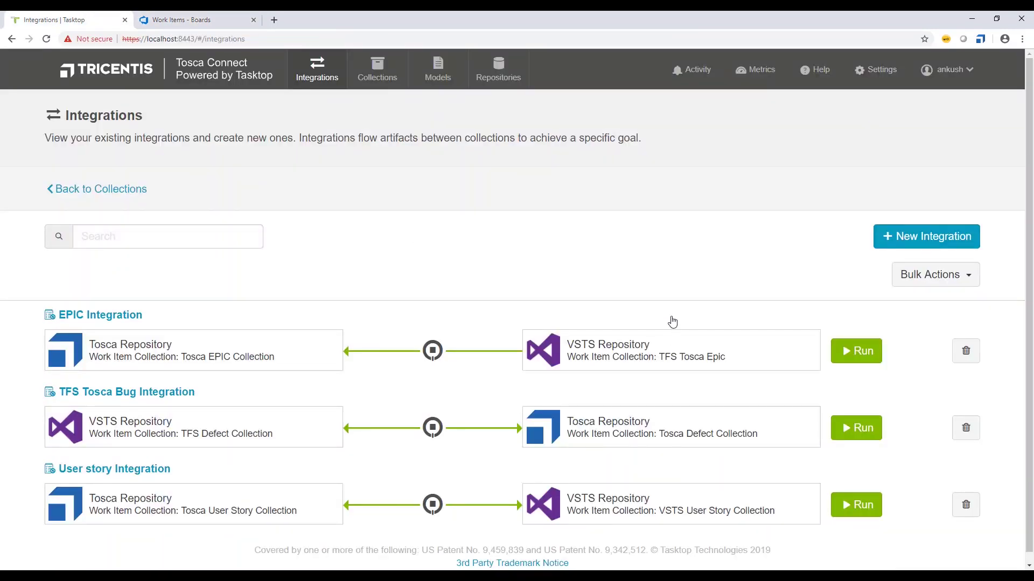
pyautogui.click(952, 277)
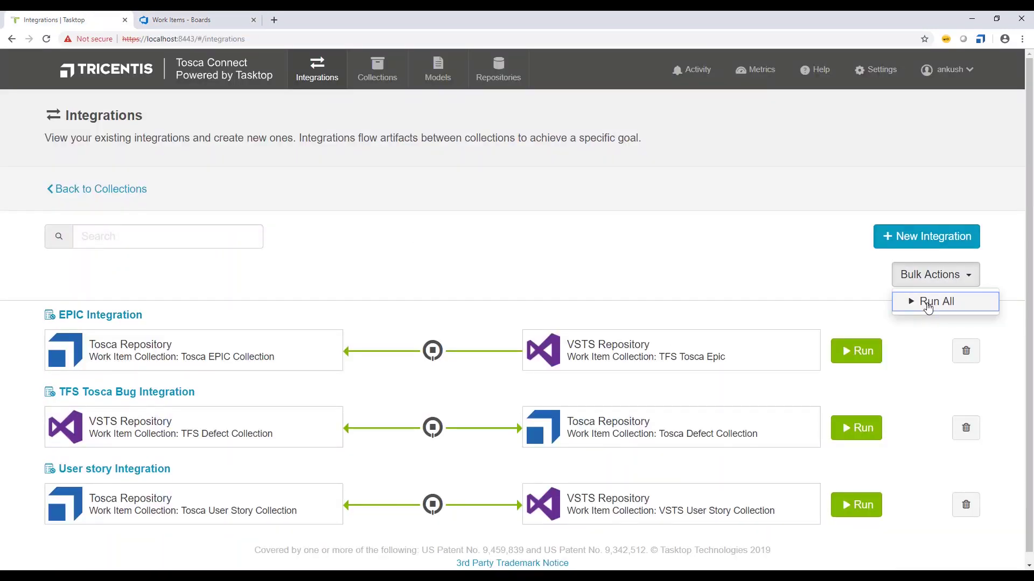
pyautogui.click(929, 306)
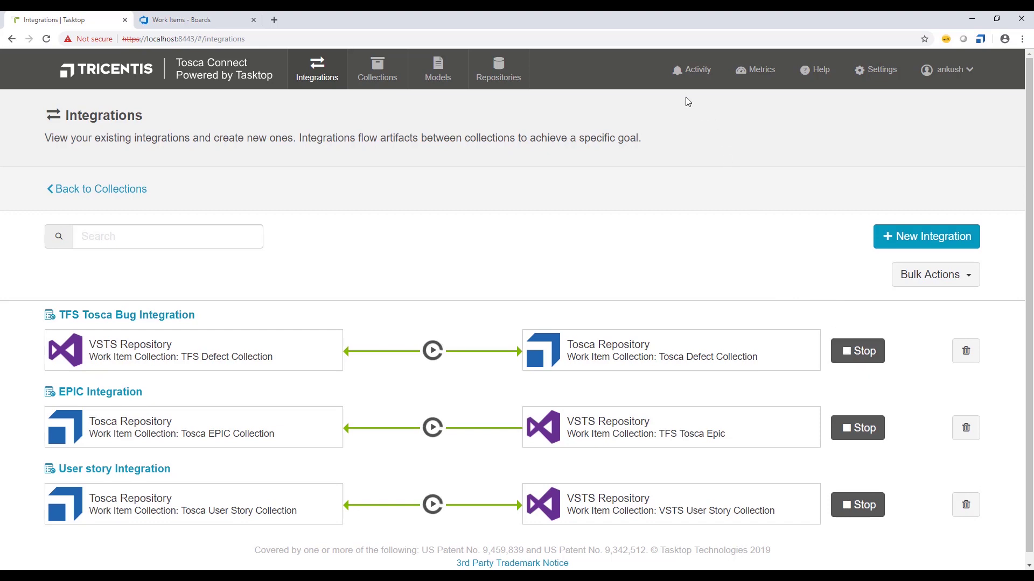
pyautogui.click(695, 70)
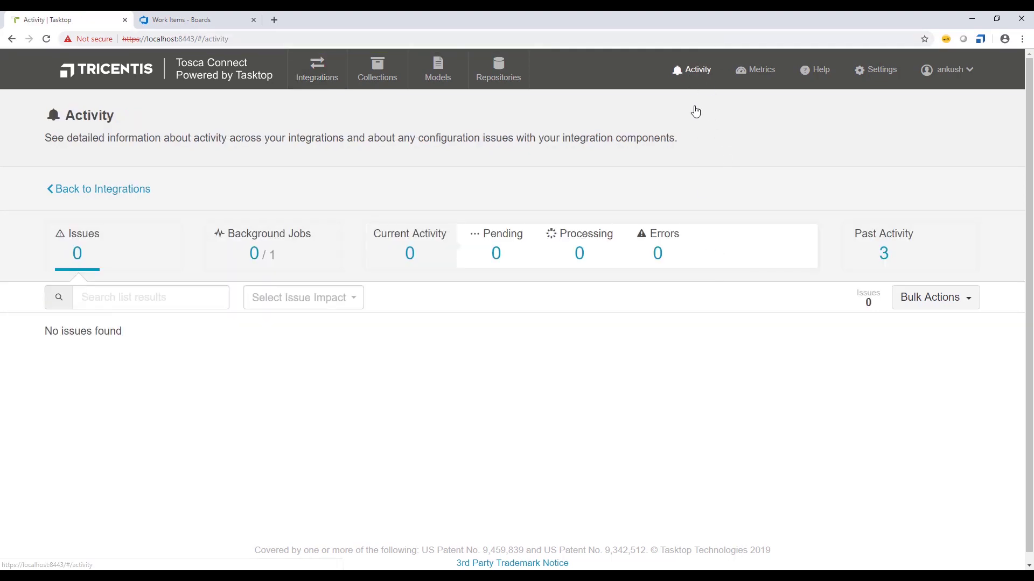
# - Refresh current activity until Test Defect shows Area Path and Iteration Path required errors
pyautogui.click(406, 254)
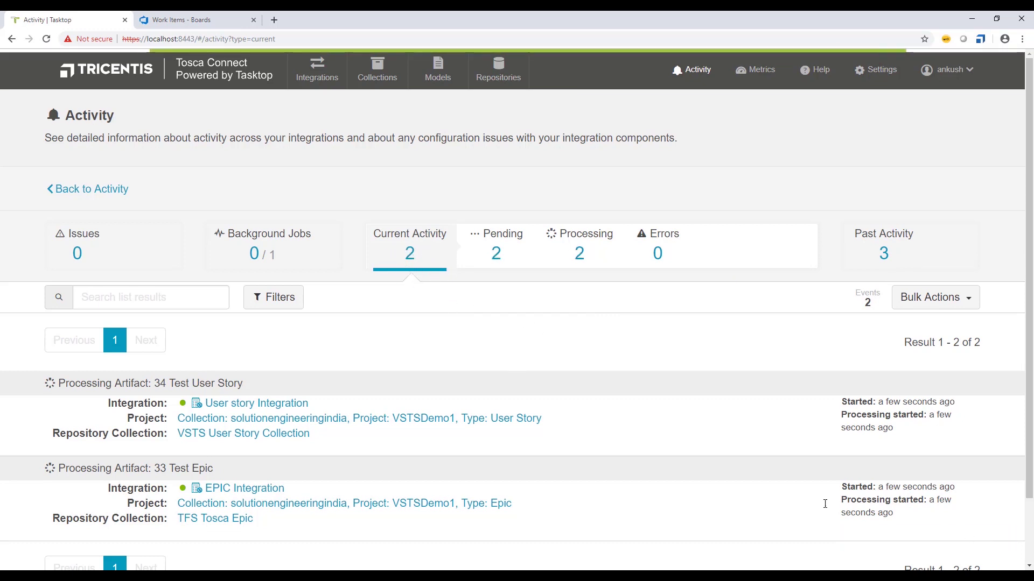
pyautogui.click(977, 538)
pyautogui.scroll(-2, 687, 429)
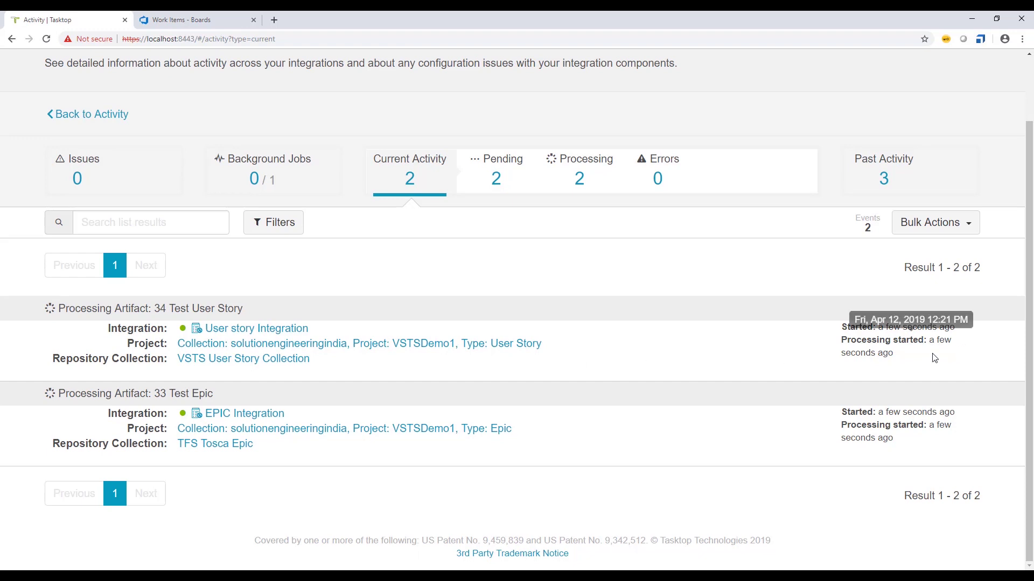
pyautogui.moveTo(883, 335)
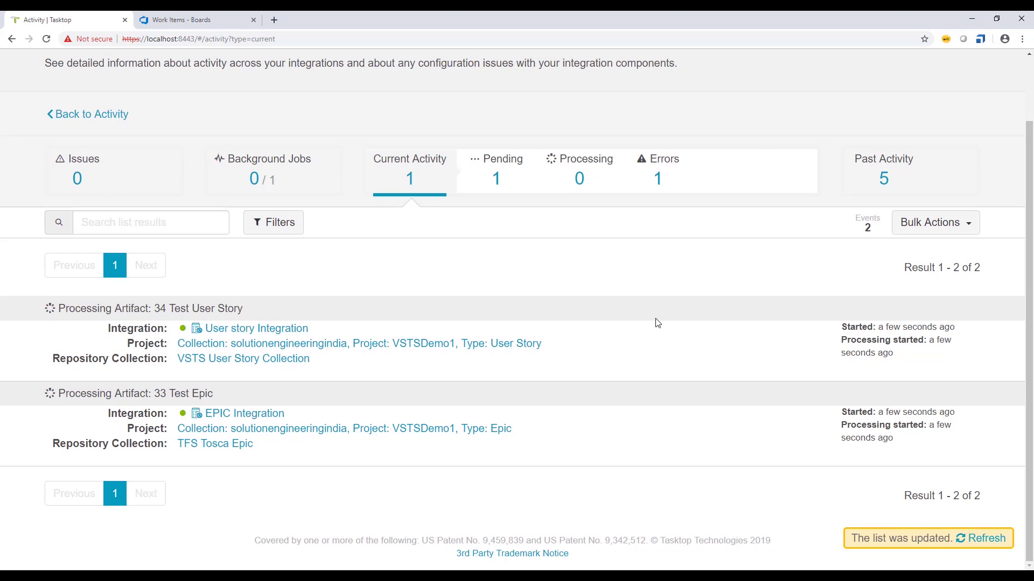
pyautogui.click(992, 541)
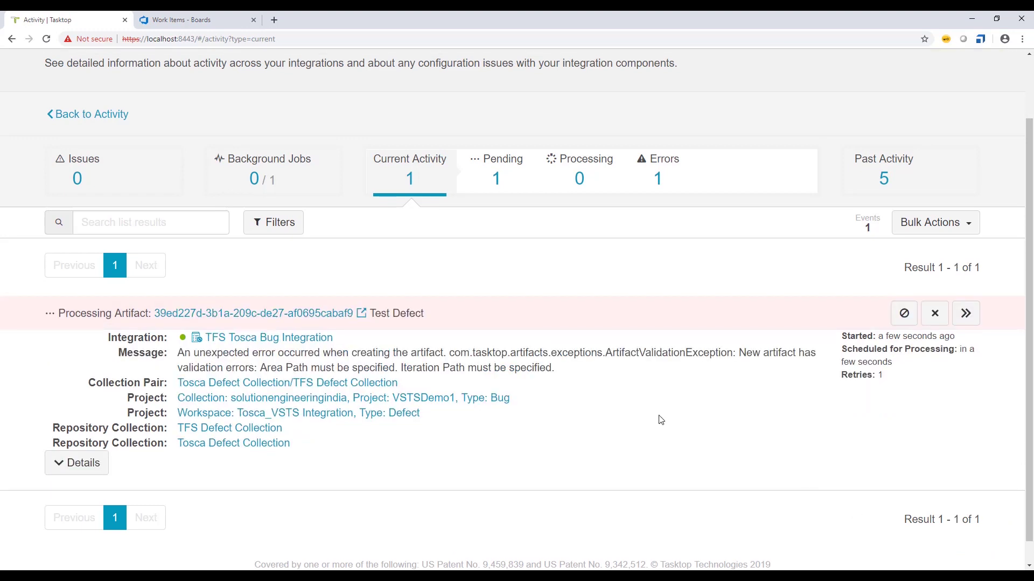
pyautogui.scroll(-1, 646, 417)
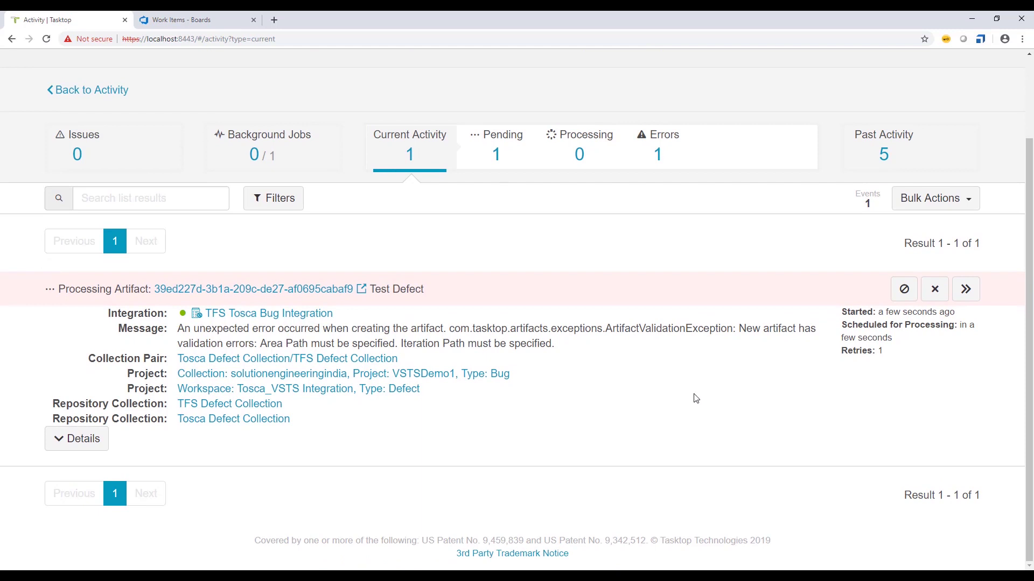
pyautogui.scroll(1, 694, 396)
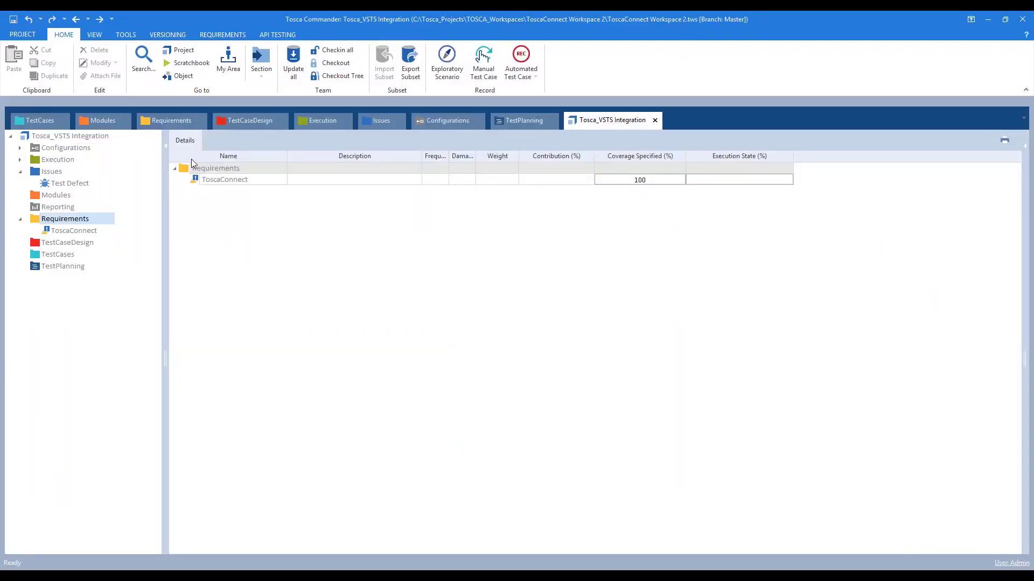
# - Update all in Tosca Commander and view the synced Test Epic and Test User Story under ToscaConnect
pyautogui.click(294, 77)
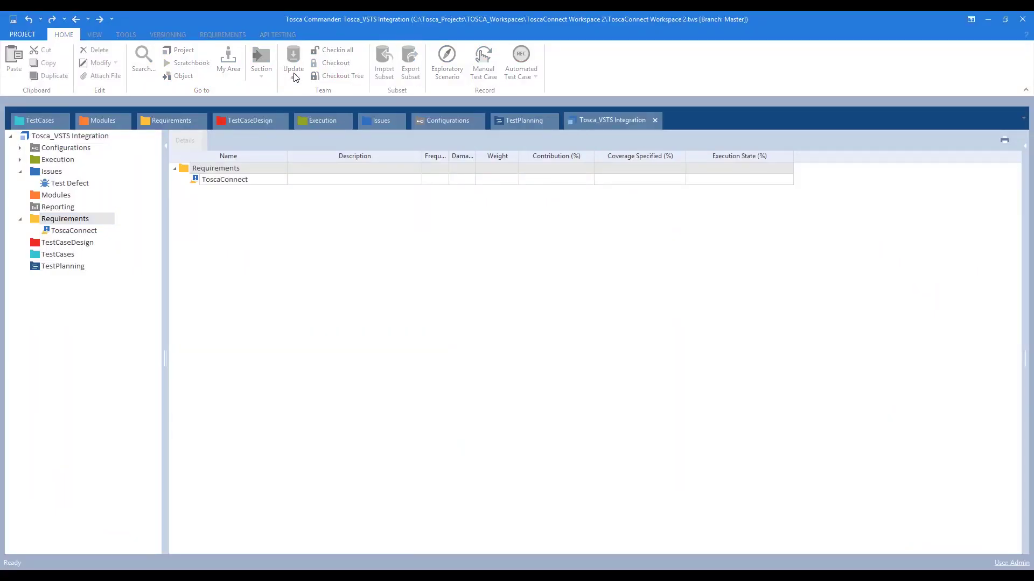
pyautogui.click(184, 180)
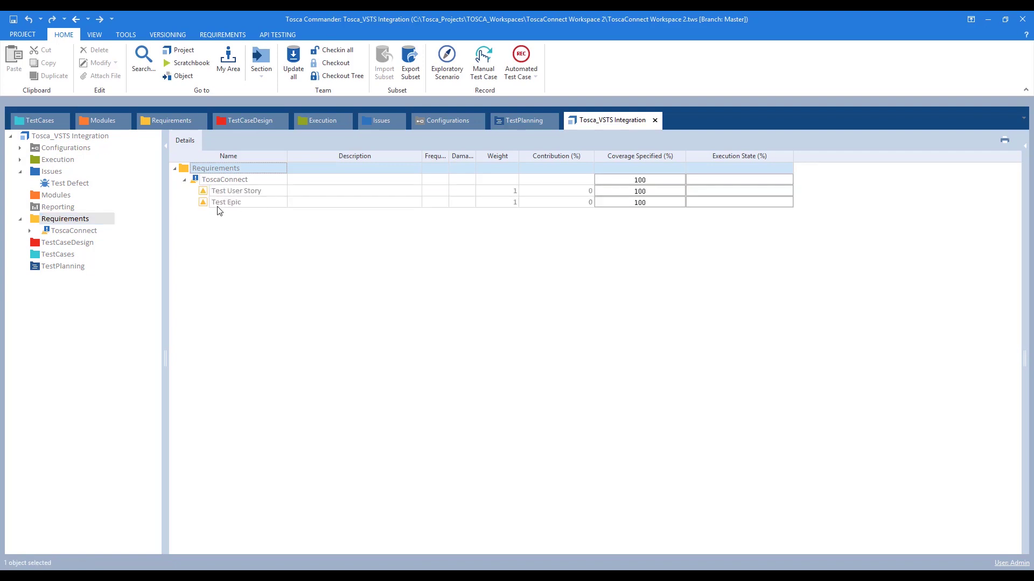
pyautogui.click(108, 577)
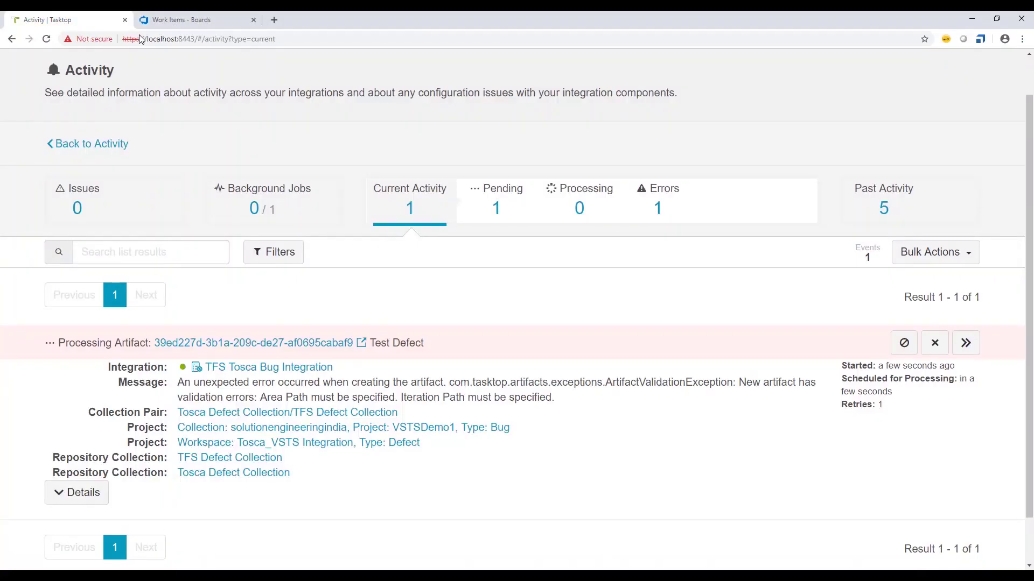
pyautogui.click(168, 16)
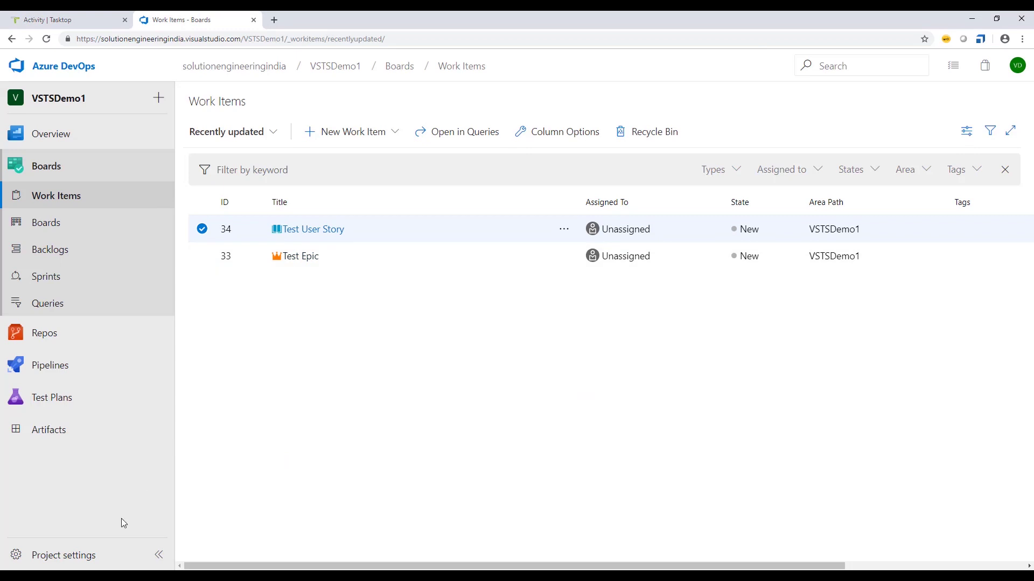
pyautogui.click(161, 577)
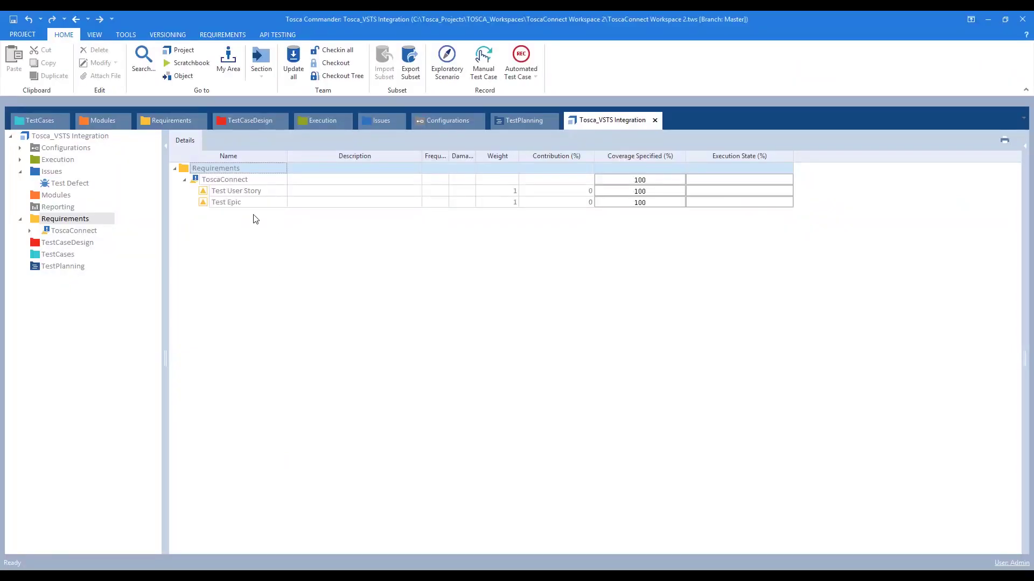
pyautogui.click(74, 231)
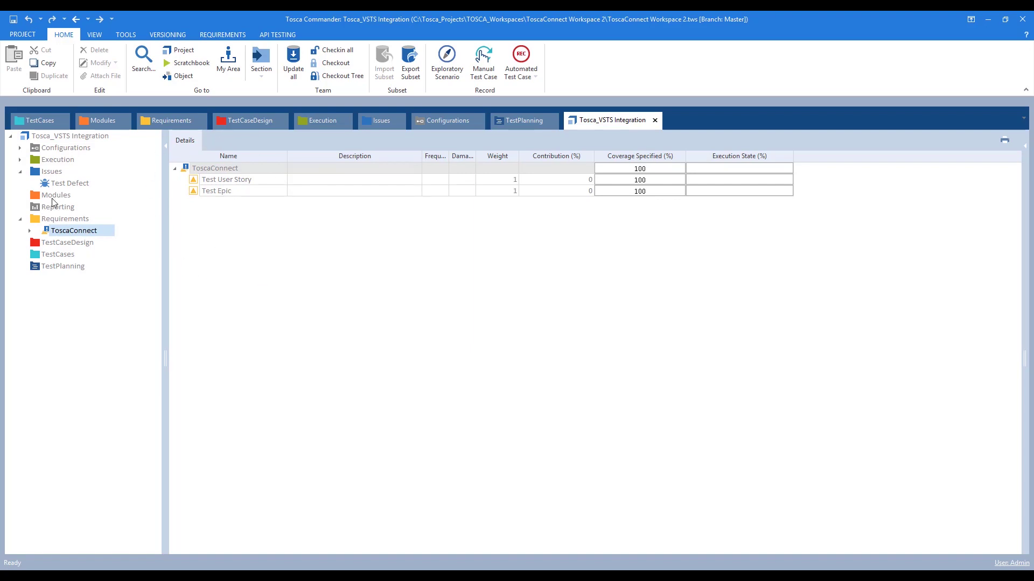
# - Select Test Defect under Issues, reload the Azure DevOps work items, and return to Tosca Connect activity
pyautogui.click(52, 172)
pyautogui.click(198, 181)
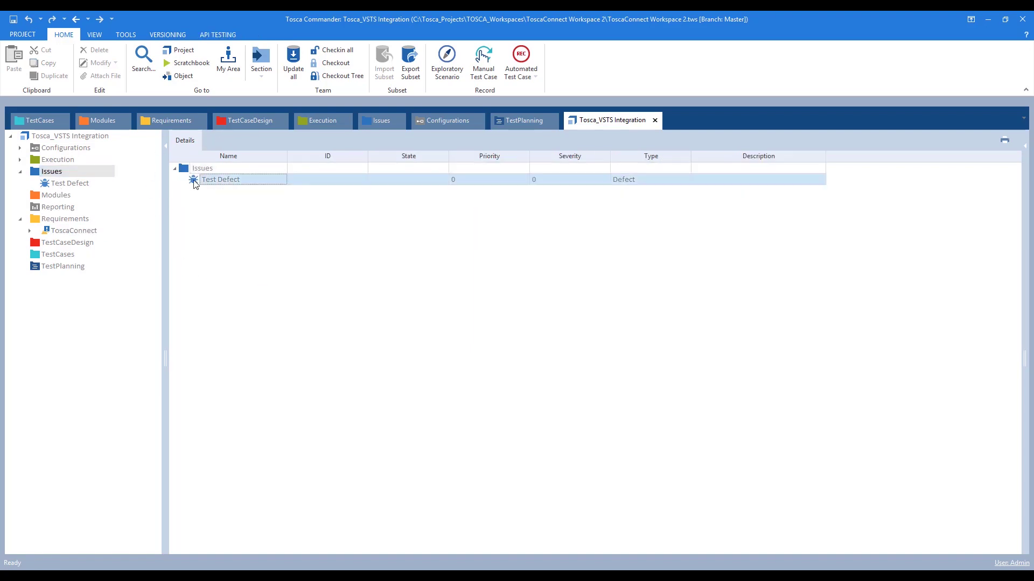
pyautogui.hotkey('alt', 'Tab')
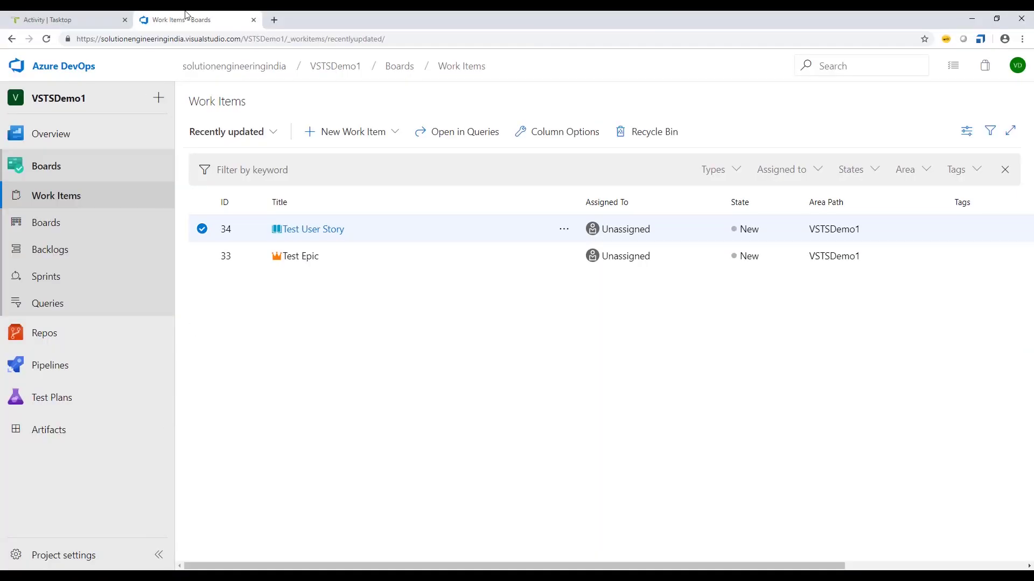
pyautogui.click(46, 40)
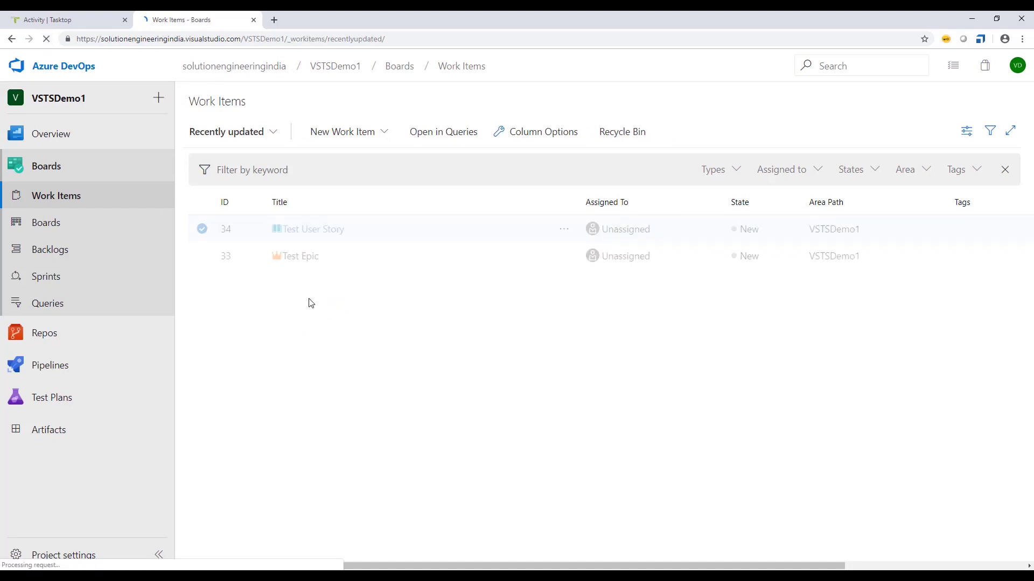
pyautogui.click(70, 19)
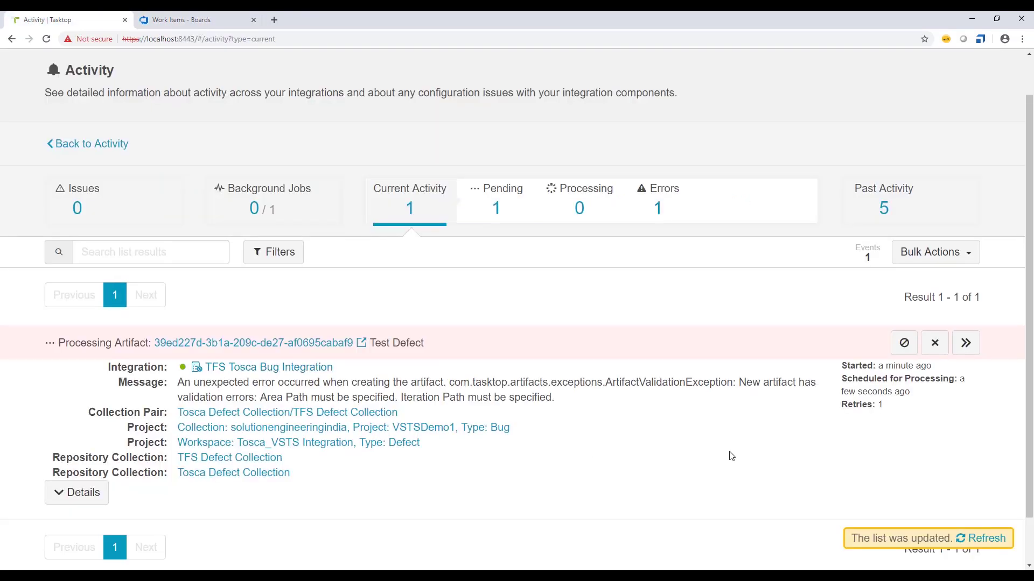
# - Stop all three integrations with Bulk Actions Stop All on the Integrations page
pyautogui.moveTo(178, 384); pyautogui.dragTo(333, 401)
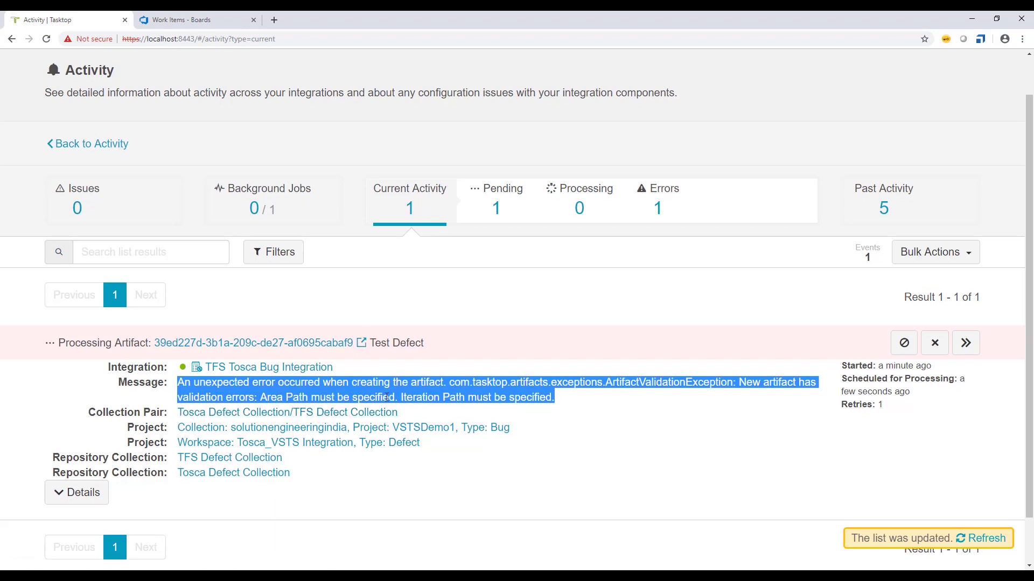
pyautogui.click(557, 401)
pyautogui.scroll(1, 563, 239)
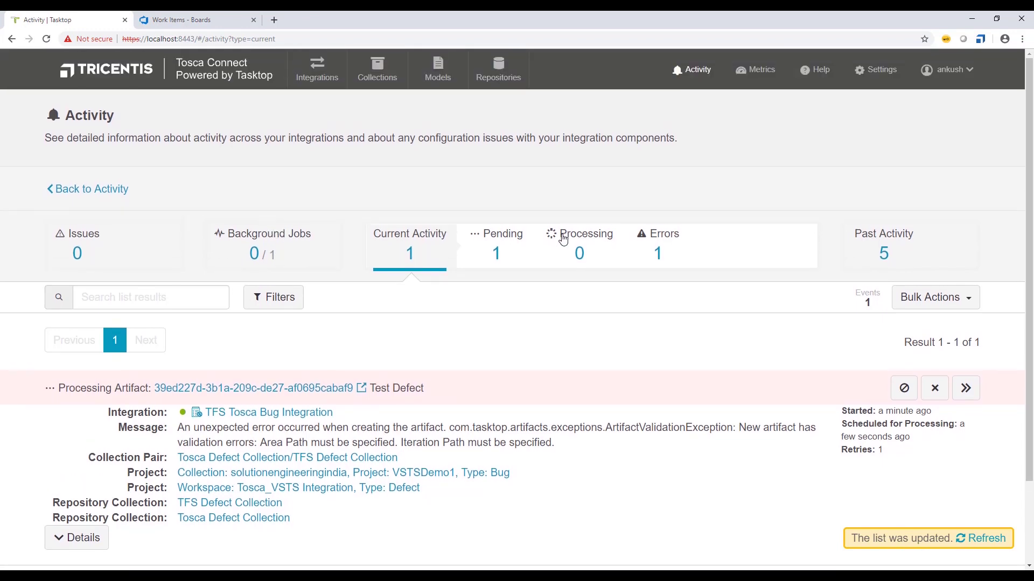
pyautogui.click(317, 72)
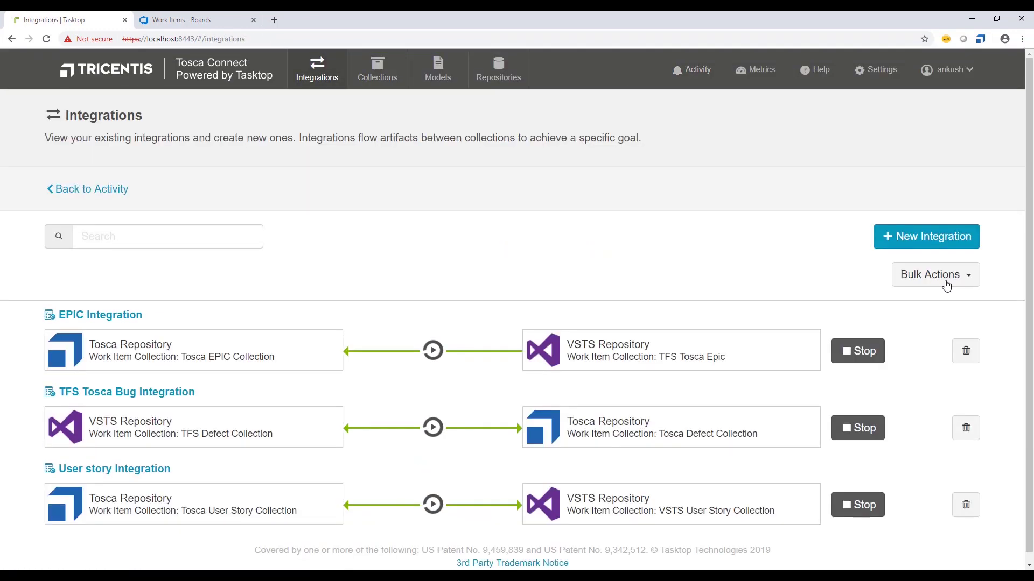
pyautogui.click(946, 277)
pyautogui.click(930, 300)
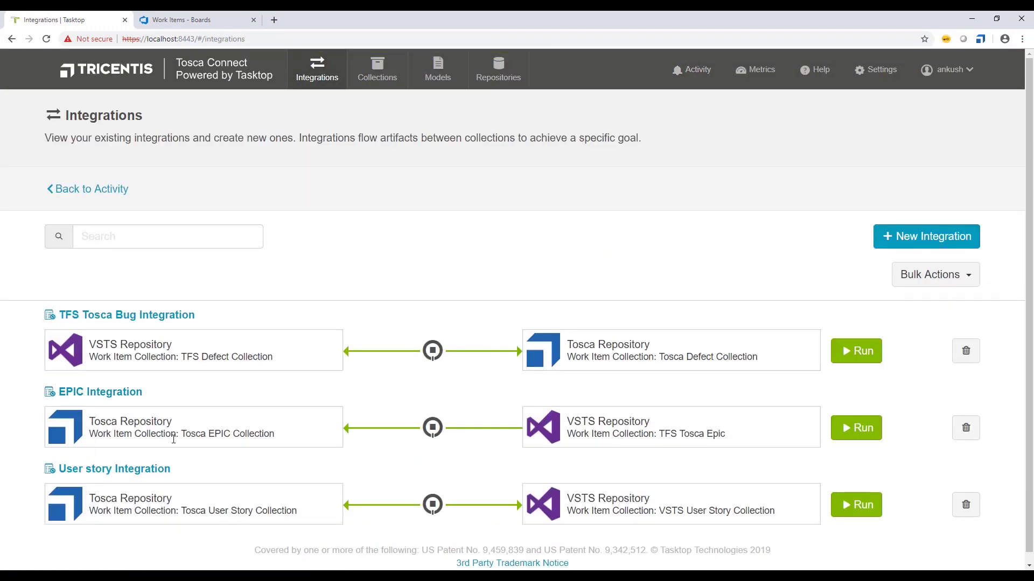
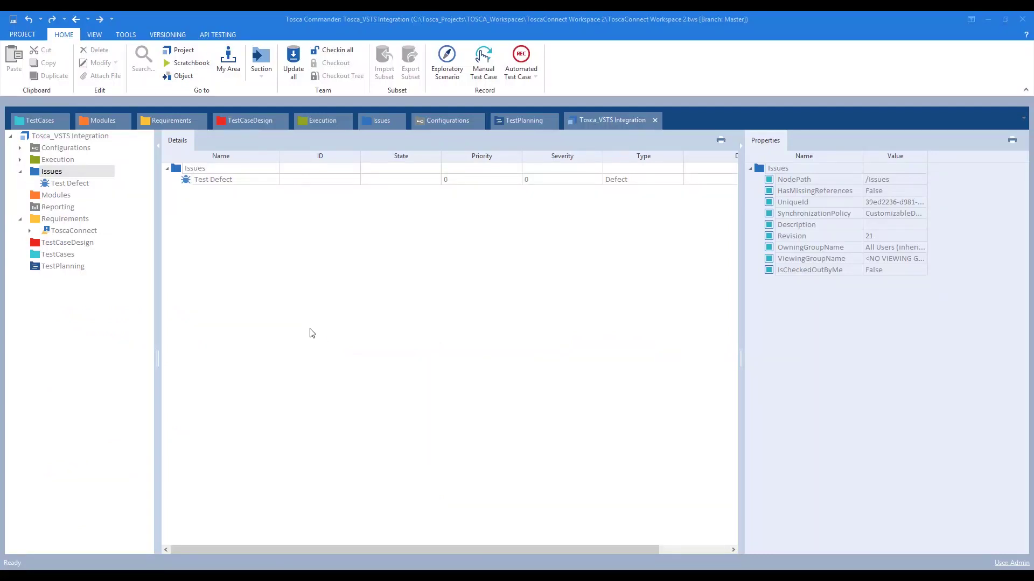
# - Check out the project tree and create a component folder named Test under the root
pyautogui.click(37, 174)
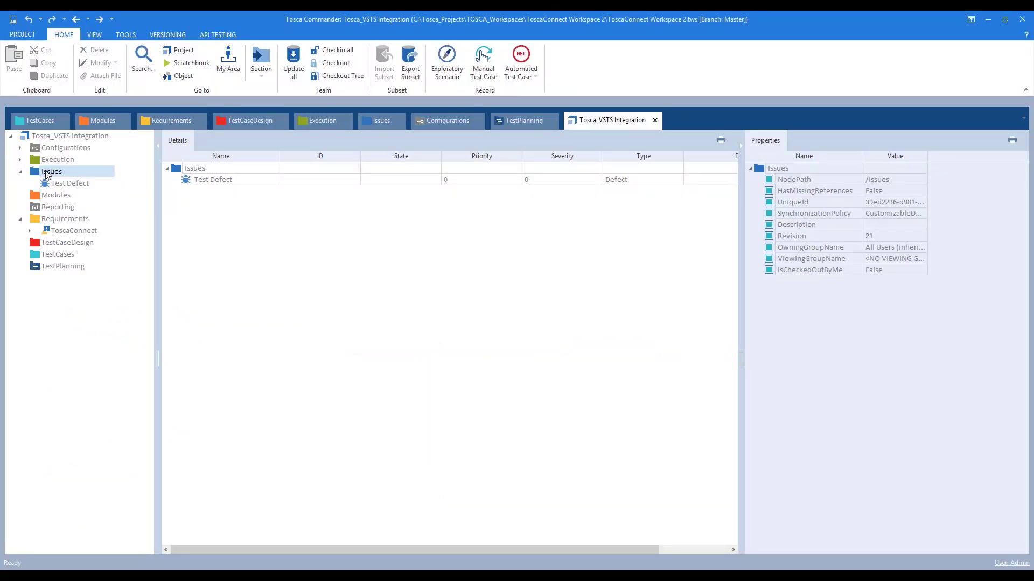
pyautogui.click(32, 137)
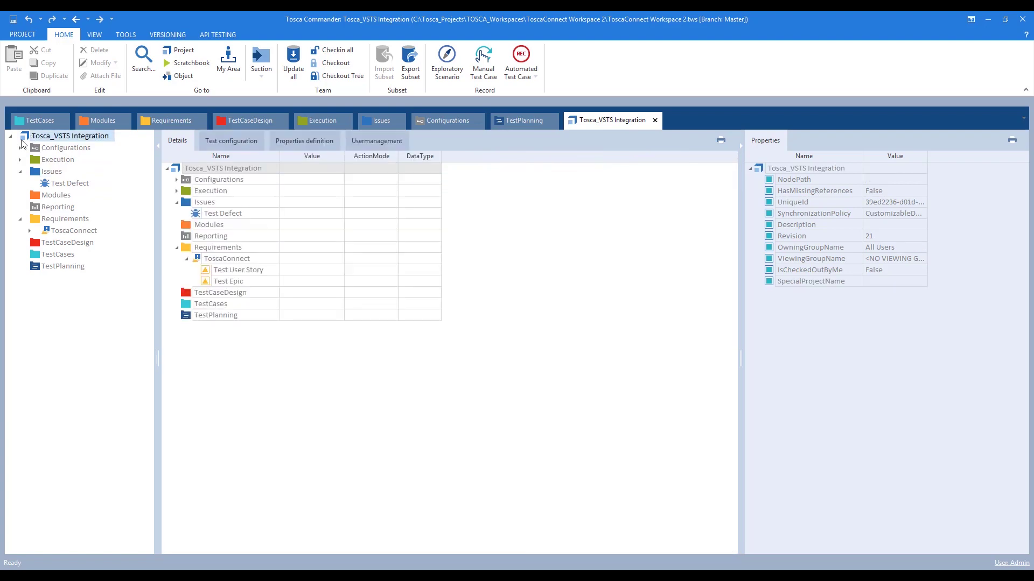
pyautogui.click(331, 75)
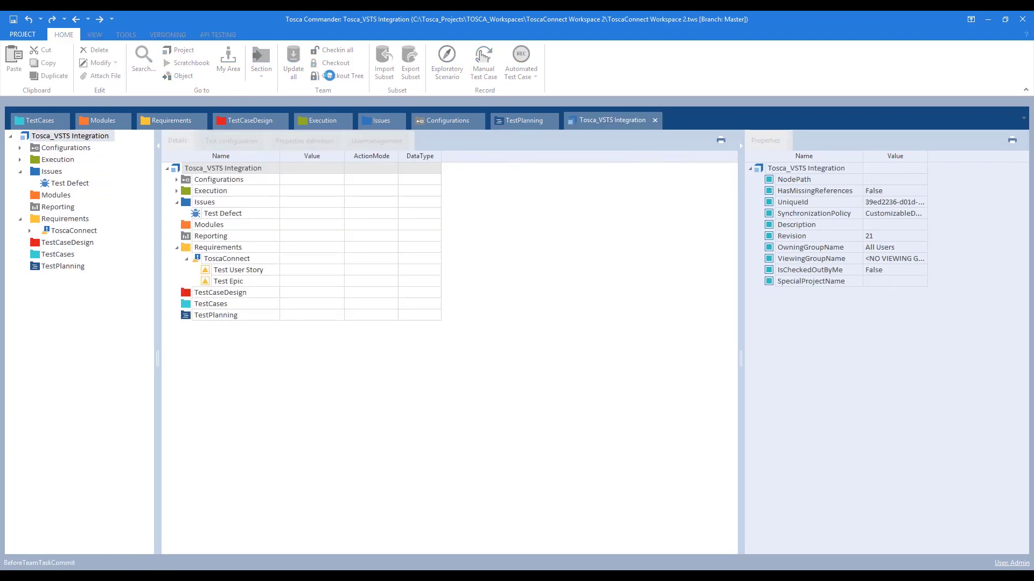
pyautogui.rightClick(26, 139)
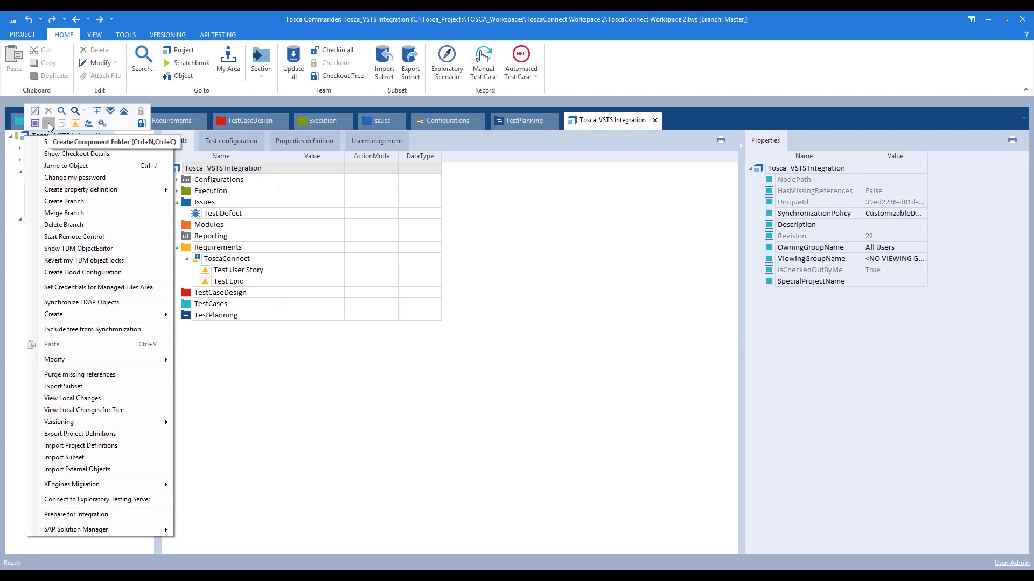
pyautogui.click(49, 125)
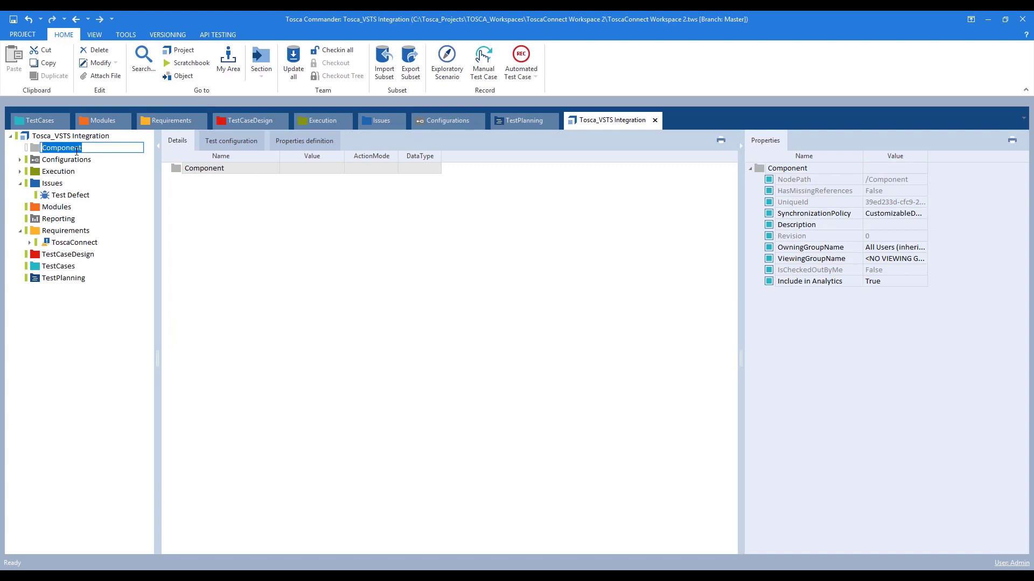
pyautogui.write('Test')
pyautogui.press('Return')
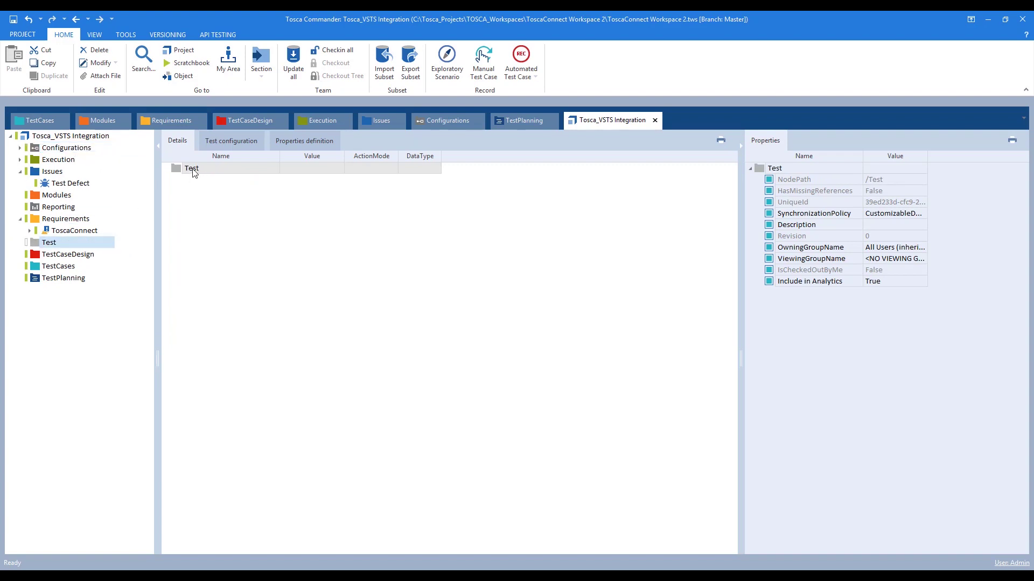
# - Create a property definition named Issue inside the Test folder
pyautogui.rightClick(175, 164)
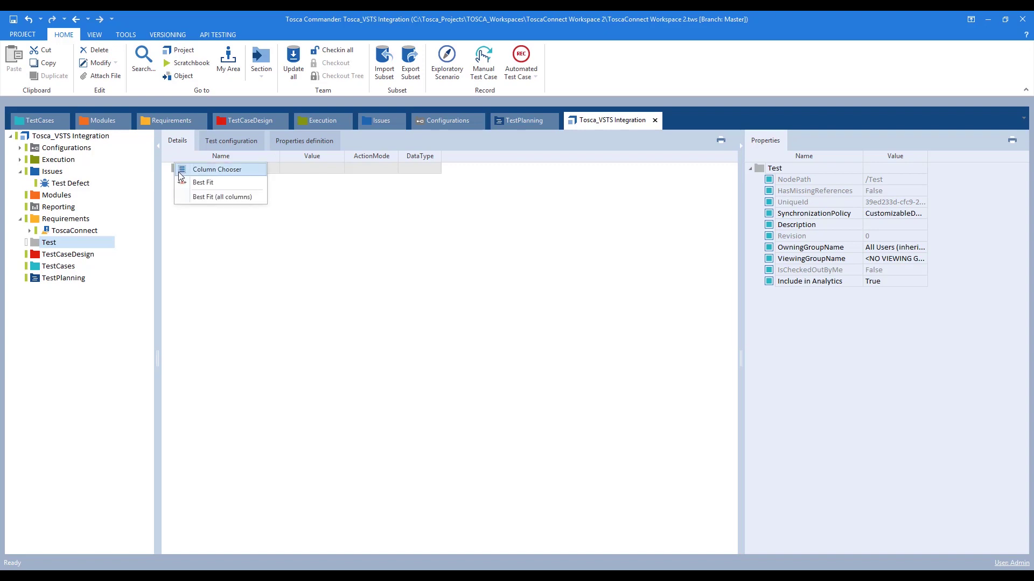
pyautogui.rightClick(170, 168)
pyautogui.click(264, 157)
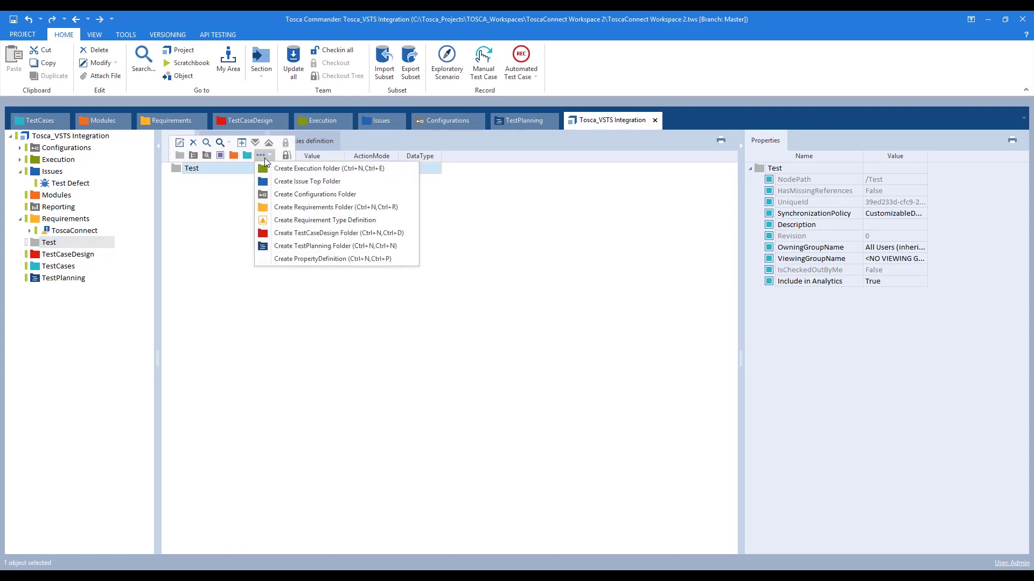
pyautogui.click(291, 261)
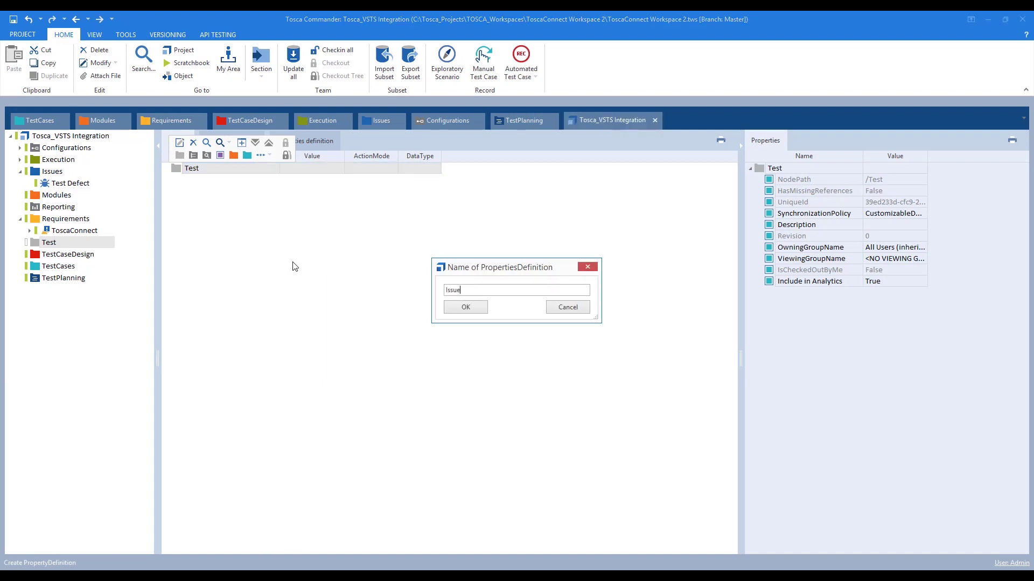
pyautogui.press('Return')
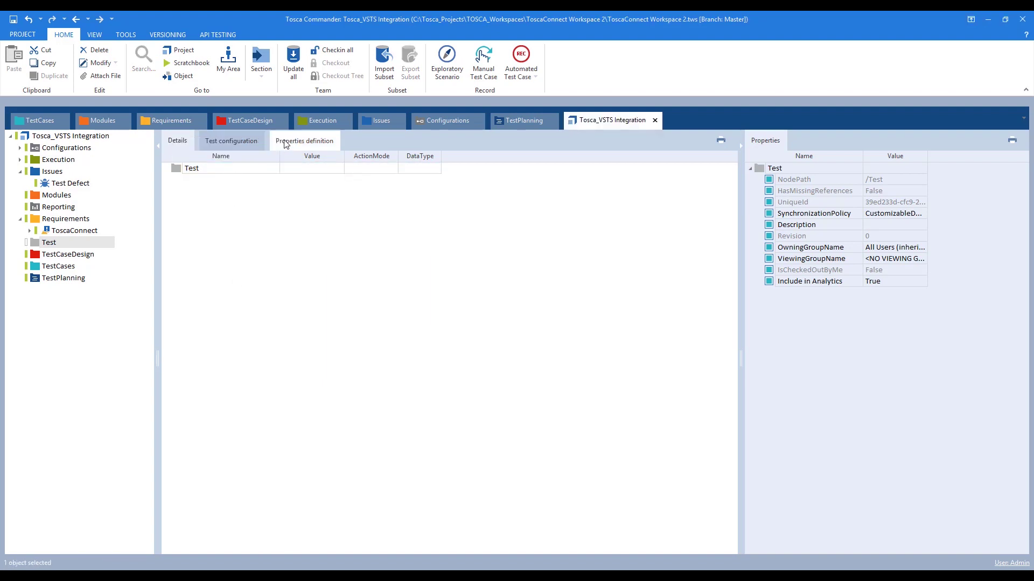
# - Move the Issue definition to the project root's property definitions
pyautogui.moveTo(189, 184); pyautogui.dragTo(30, 143)
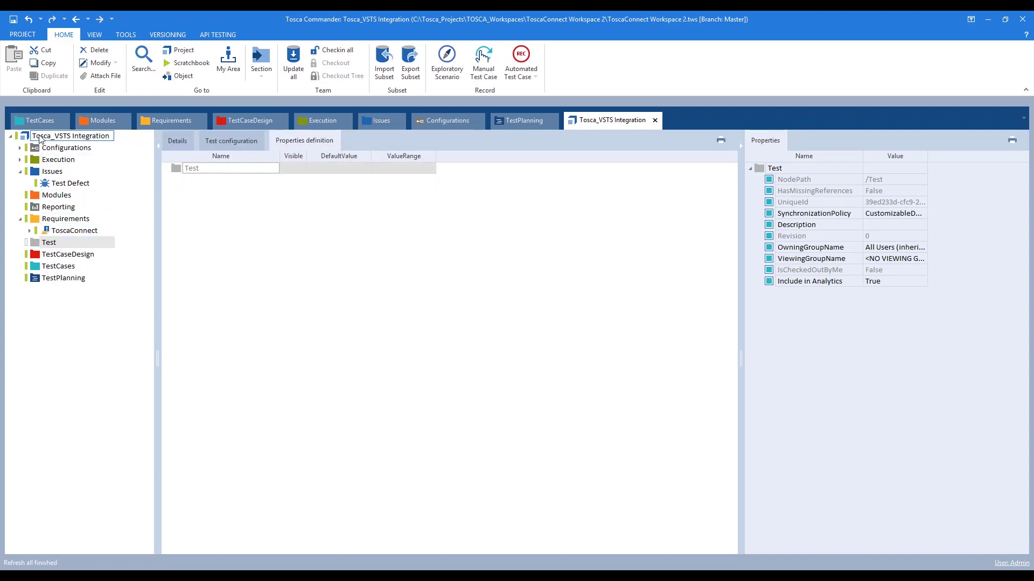
pyautogui.click(75, 136)
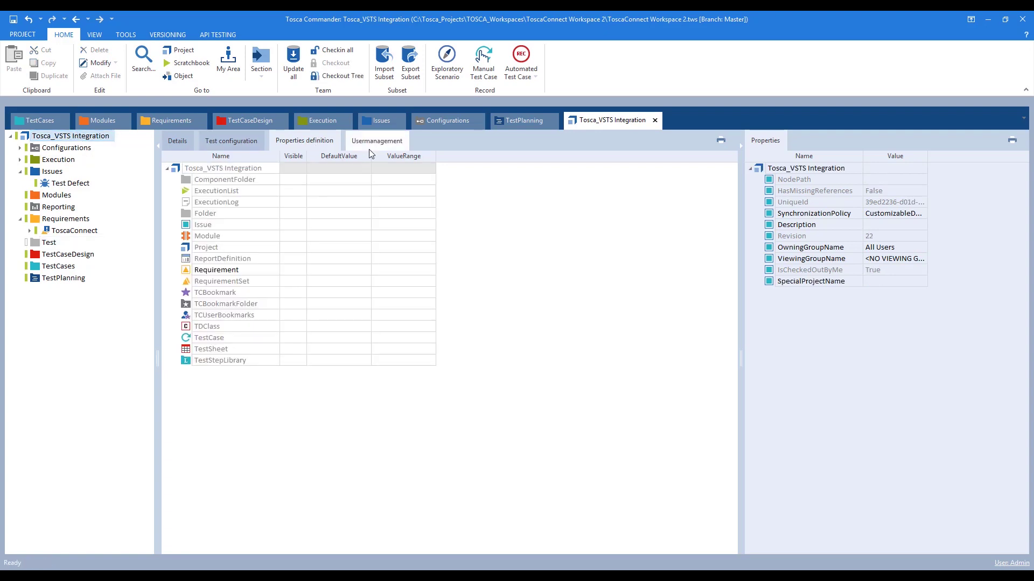
pyautogui.click(188, 228)
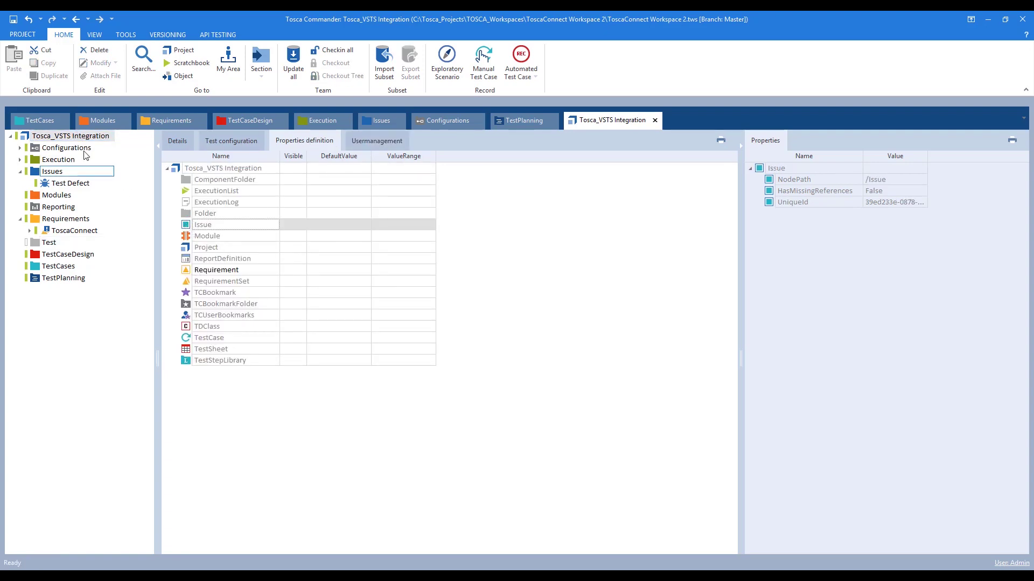
pyautogui.click(59, 244)
# - Add AreaPath and IterationPath properties to the Issue definition
pyautogui.rightClick(186, 227)
pyautogui.click(199, 211)
pyautogui.write('Area Path')
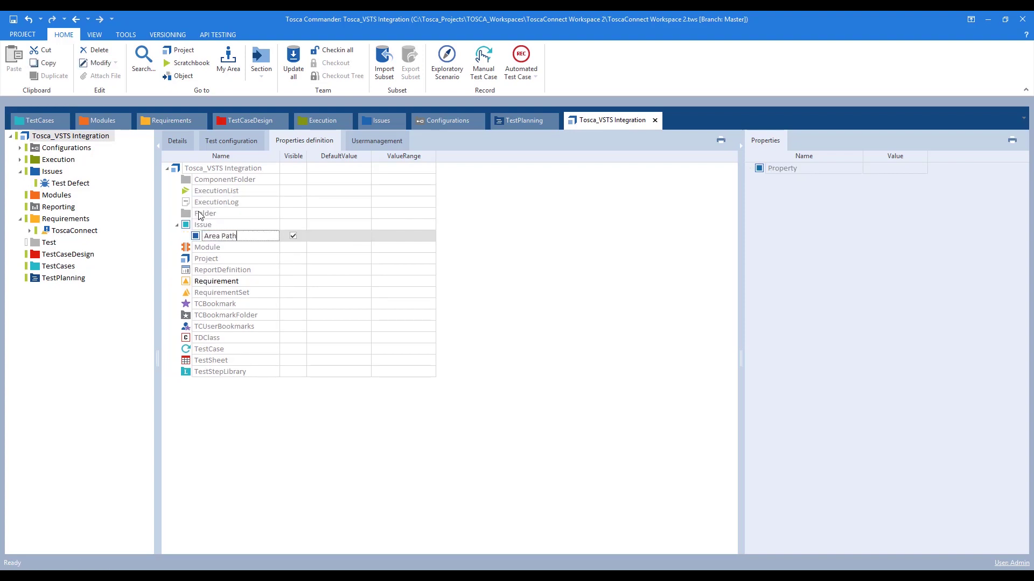
pyautogui.rightClick(186, 225)
pyautogui.click(199, 211)
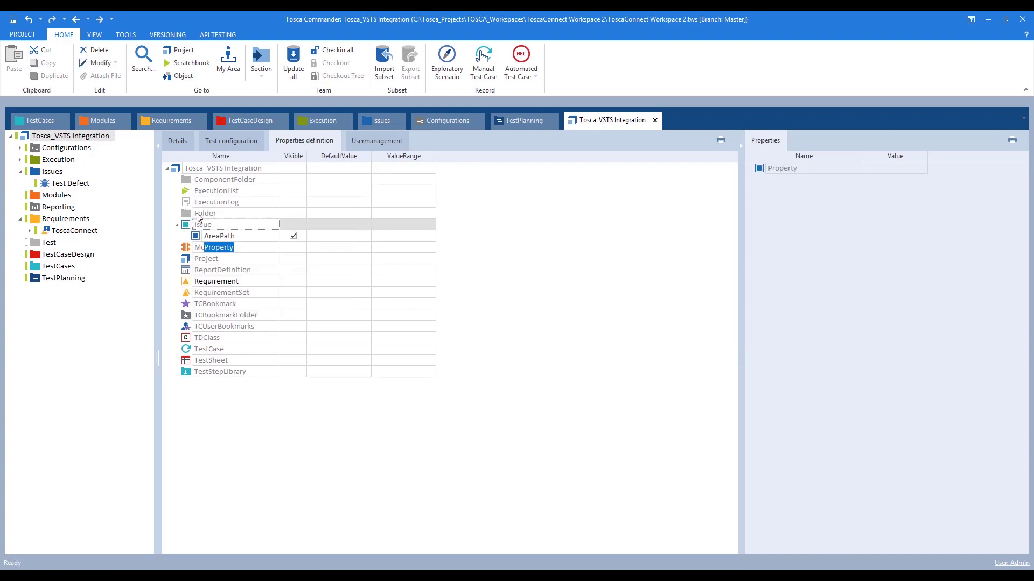
pyautogui.write('Iteration Path')
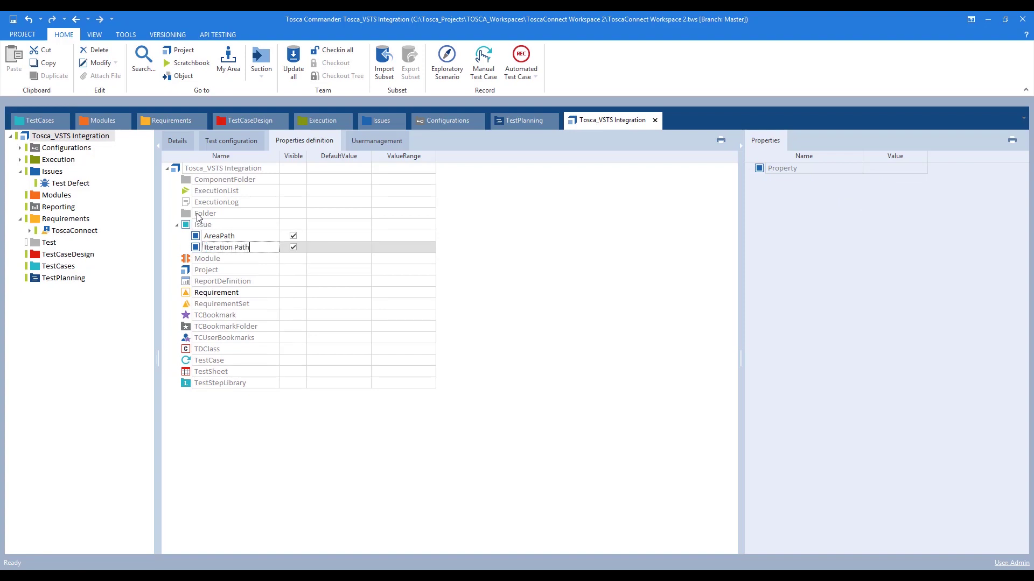
pyautogui.click(317, 473)
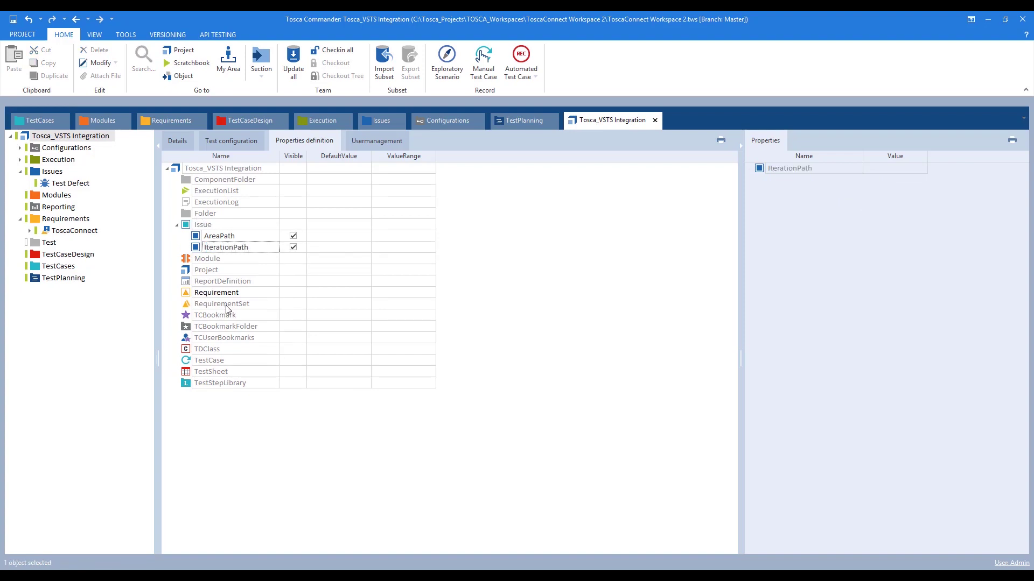
# - Delete the temporary Test folder and select the Test Defect item
pyautogui.click(45, 243)
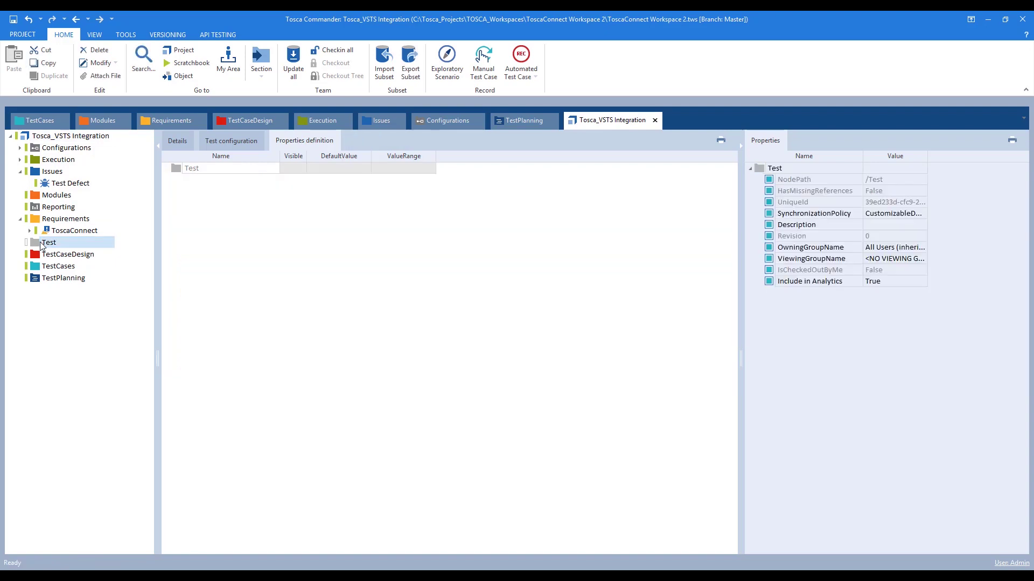
pyautogui.press('Delete')
pyautogui.click(52, 183)
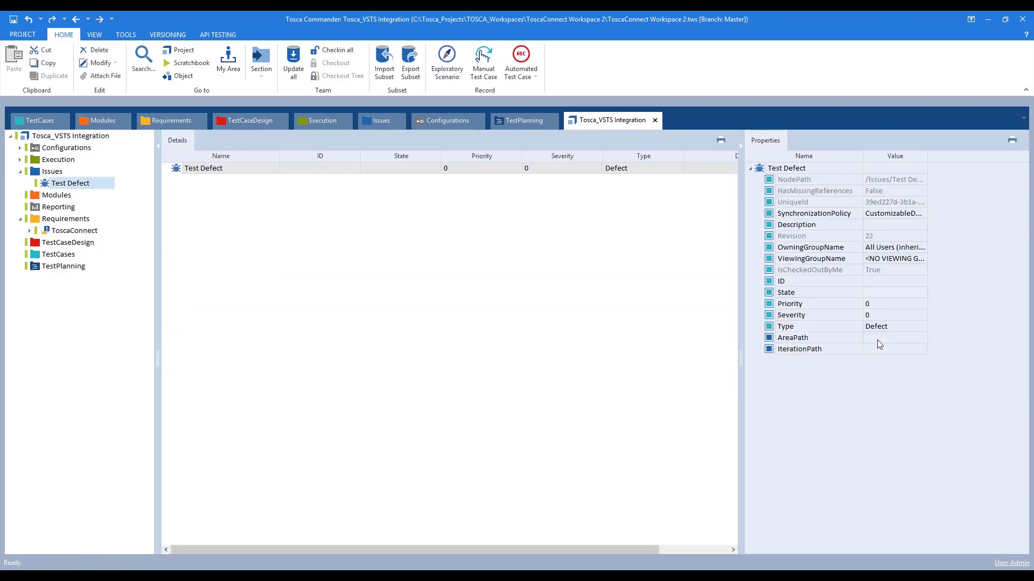
# - Set Test Defect's AreaPath and IterationPath to VSTSDemo1, check in all, and return to Tosca Connect
pyautogui.click(871, 338)
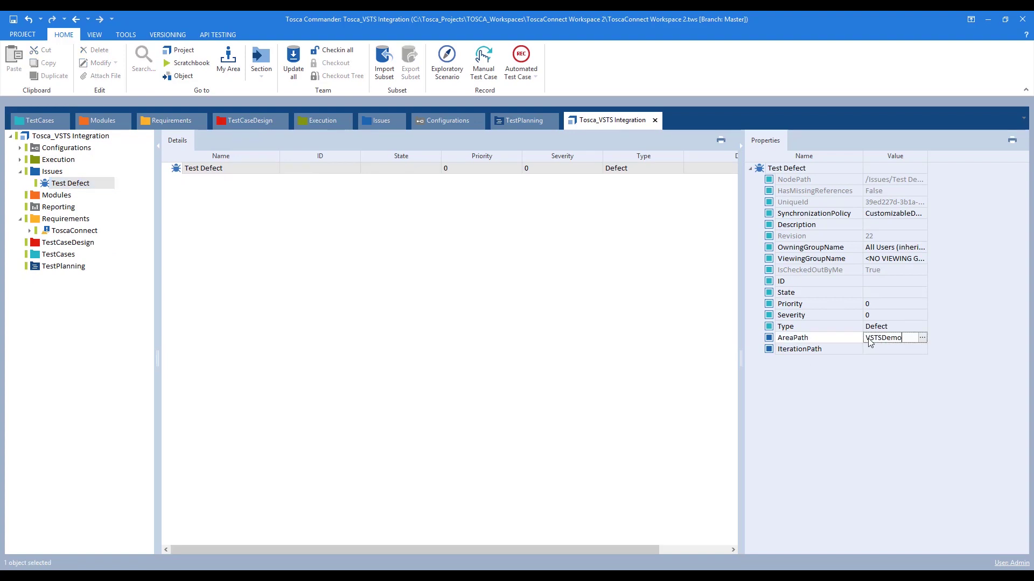
pyautogui.write('VSTSDemo1')
pyautogui.press('Return')
pyautogui.hotkey('ctrl', 'c')
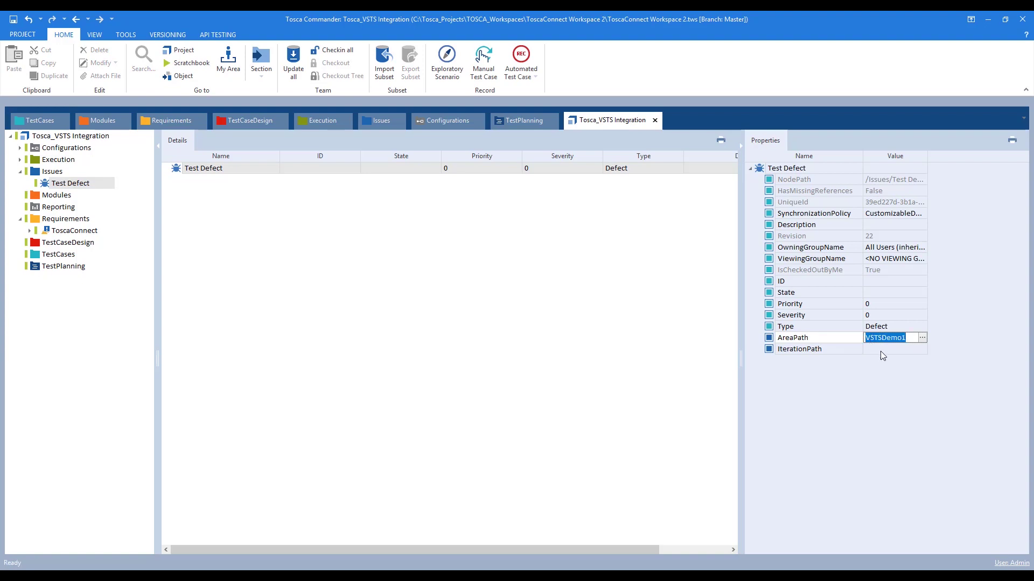
pyautogui.click(877, 350)
pyautogui.hotkey('ctrl', 'v')
pyautogui.click(821, 413)
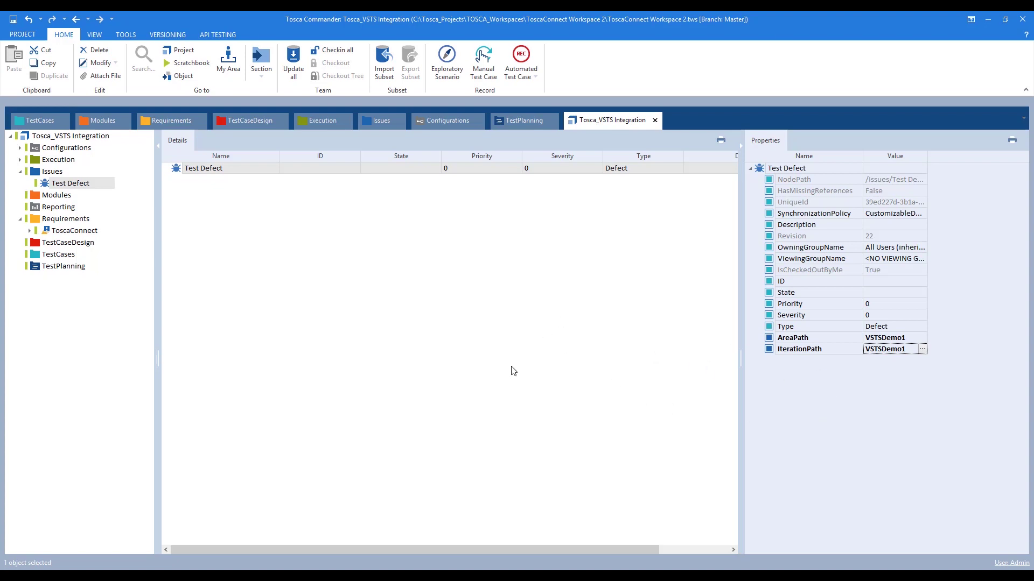
pyautogui.click(335, 50)
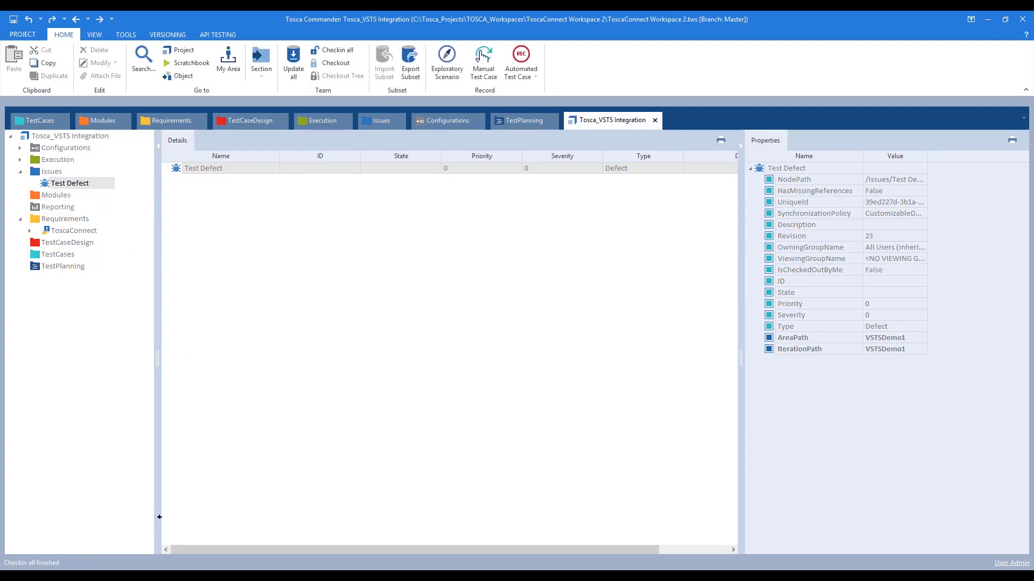
pyautogui.hotkey('alt', 'Tab')
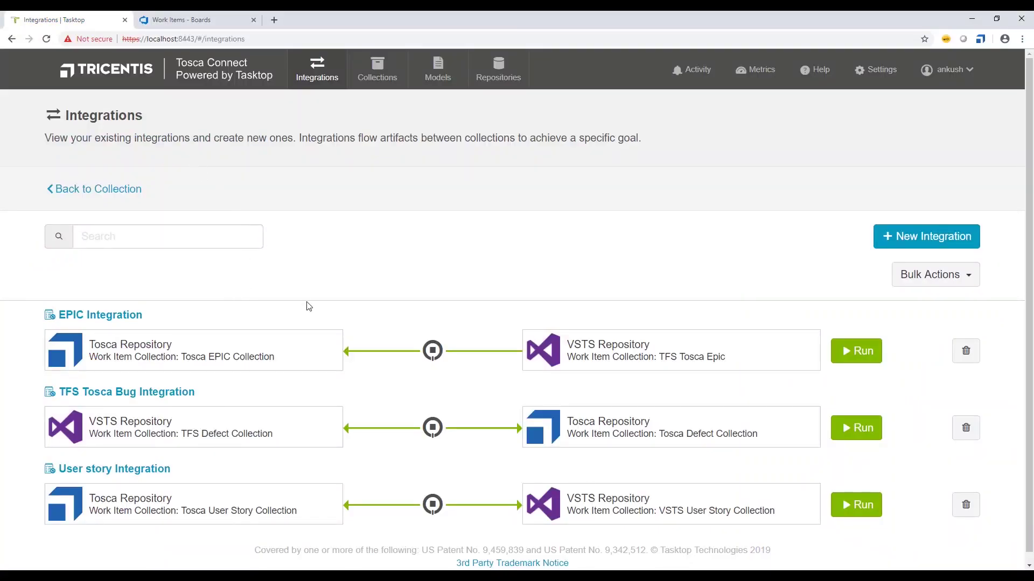
# - Open the Tosca Defect Collection's field mapping and reload the available fields
pyautogui.click(371, 75)
pyautogui.scroll(-3, 181, 353)
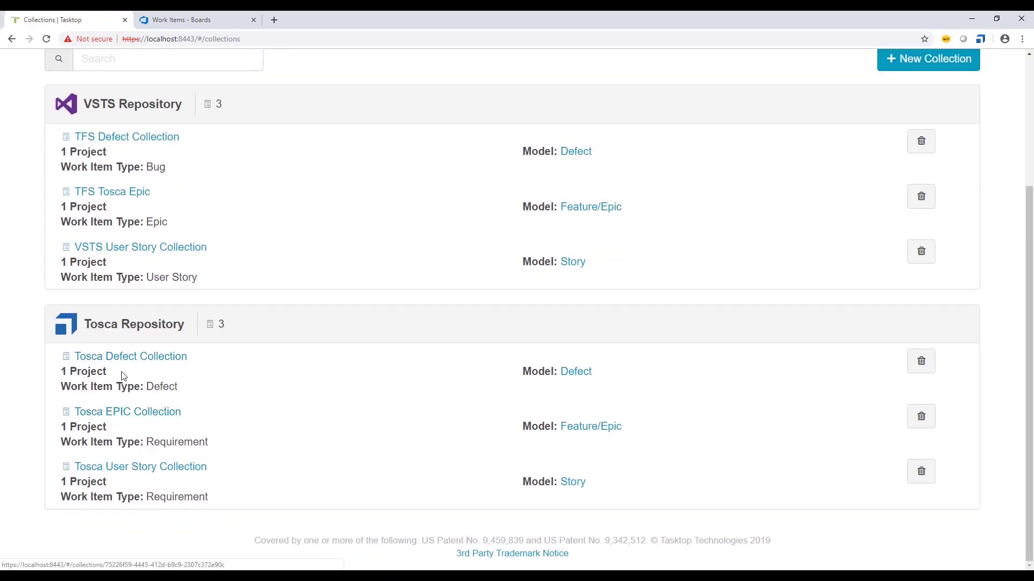
pyautogui.click(130, 356)
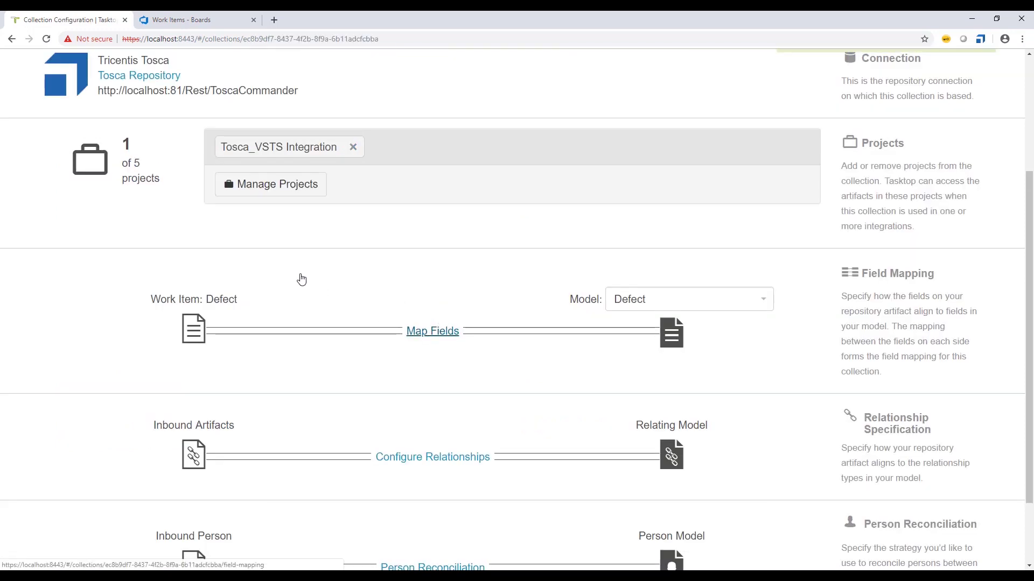
pyautogui.click(253, 270)
pyautogui.click(135, 207)
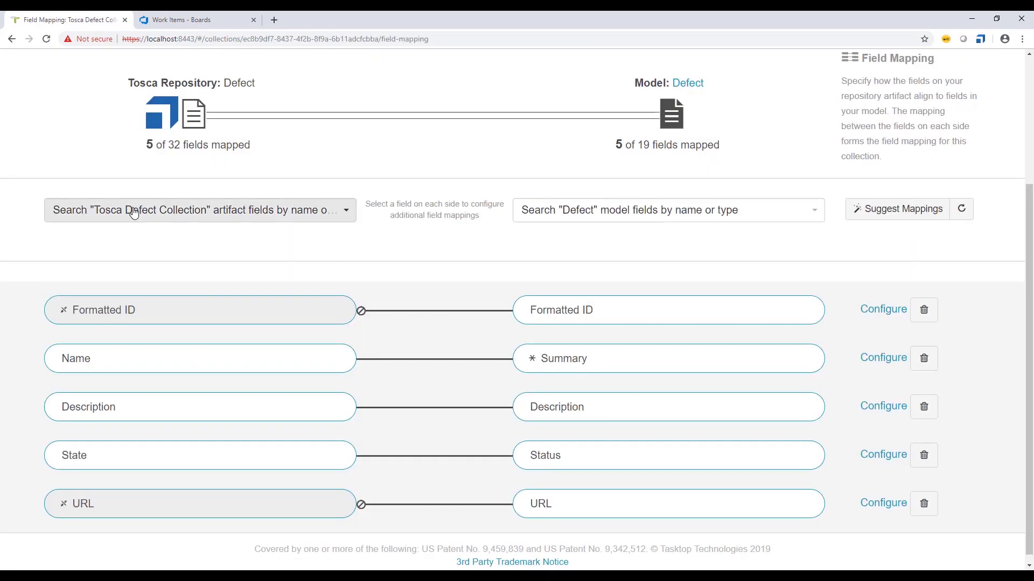
pyautogui.write('iter')
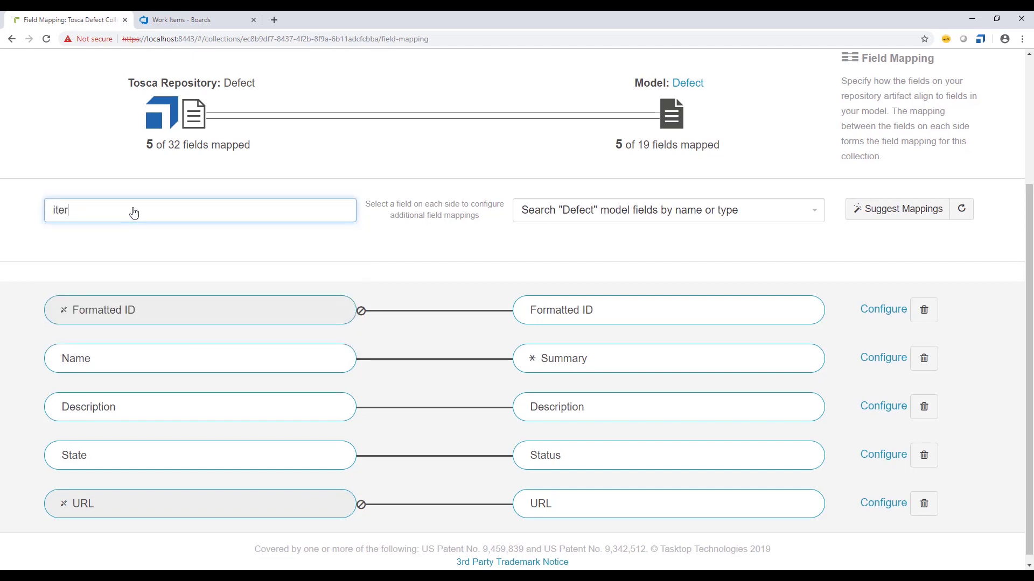
pyautogui.press('BackSpace')
pyautogui.press('BackSpace')
pyautogui.press('BackSpace')
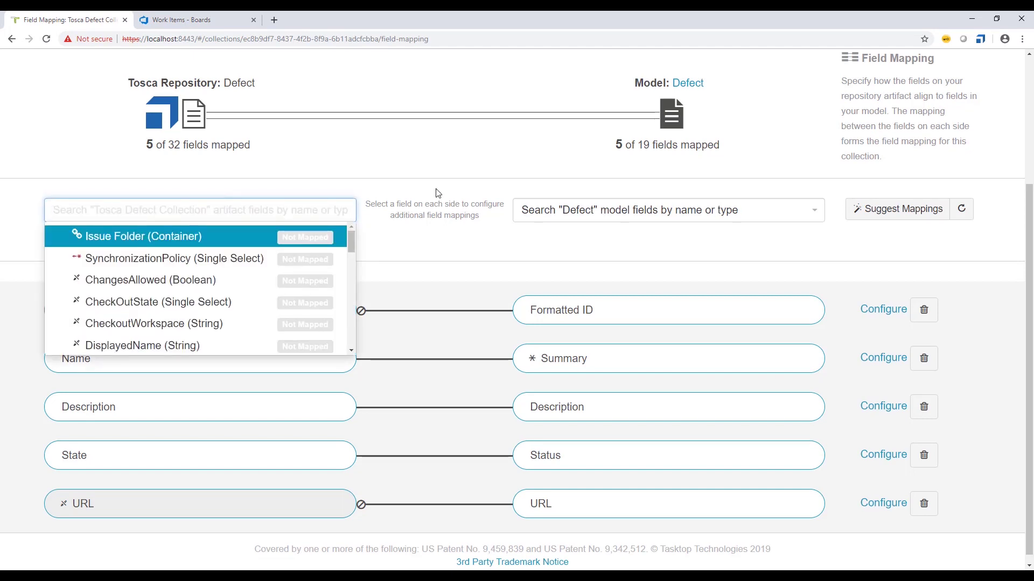
pyautogui.scroll(3, 438, 193)
pyautogui.click(749, 190)
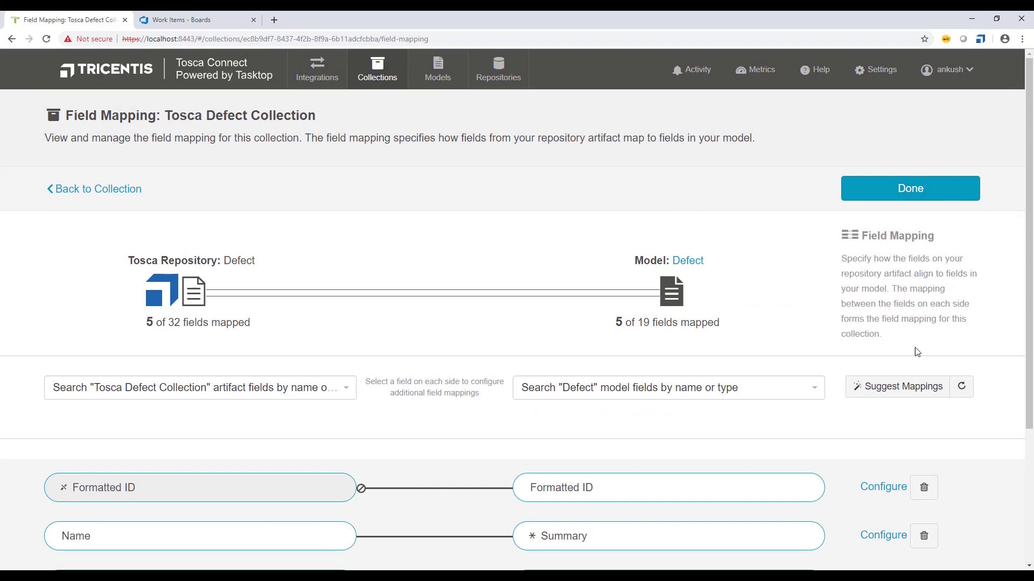
pyautogui.click(960, 386)
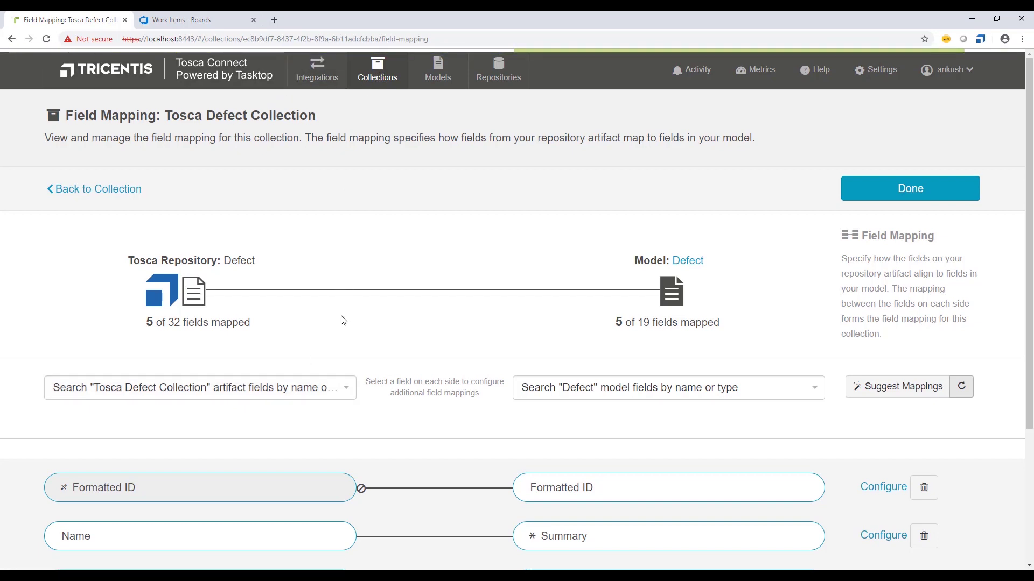
# - Map the repository field IterationPath to the Defect model's Iteration Path
pyautogui.click(237, 390)
pyautogui.write('i')
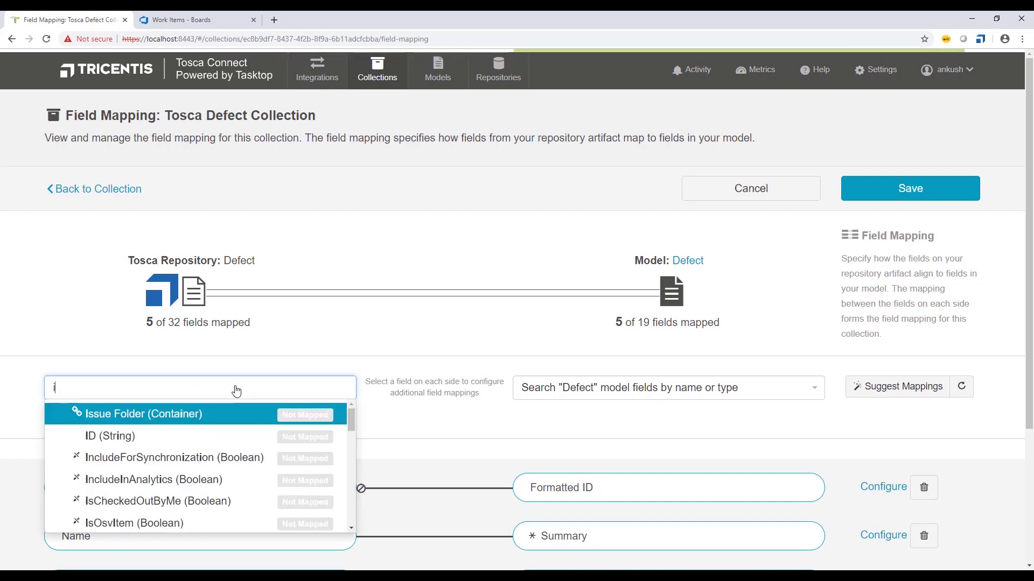
pyautogui.write('ter')
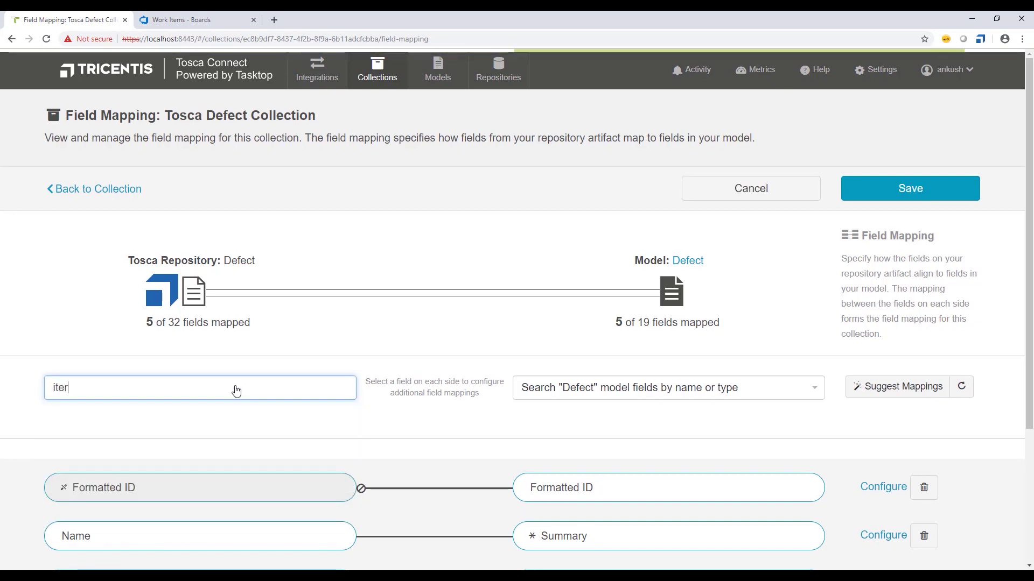
pyautogui.press('BackSpace')
pyautogui.press('BackSpace')
pyautogui.press('BackSpace')
pyautogui.press('BackSpace')
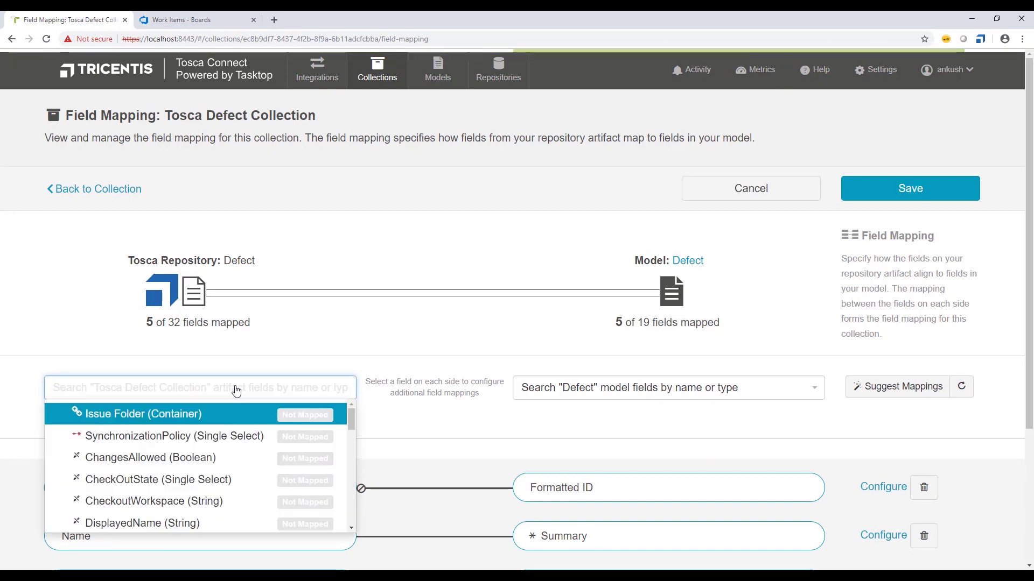
pyautogui.click(293, 334)
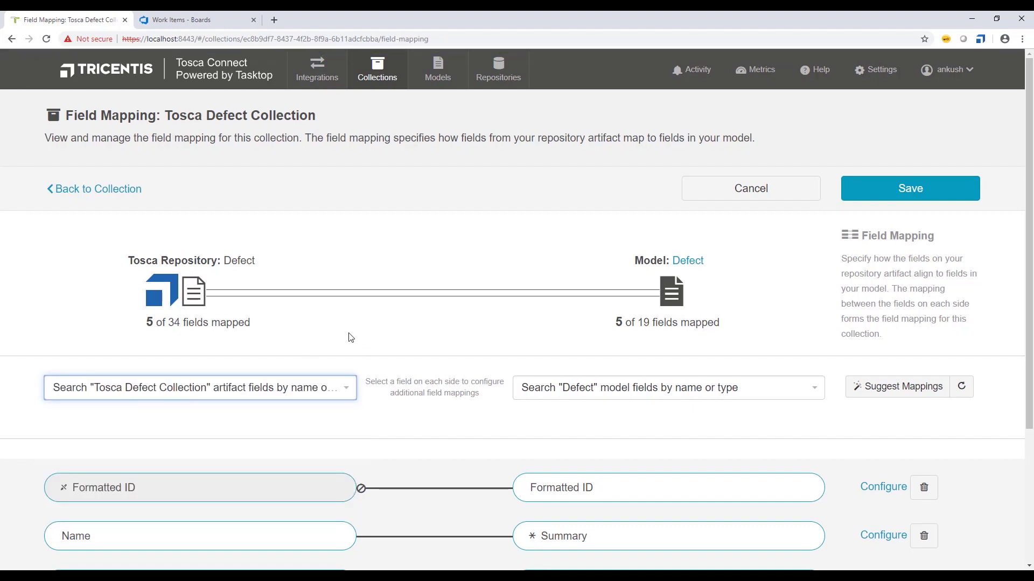
pyautogui.click(226, 387)
pyautogui.write('iter')
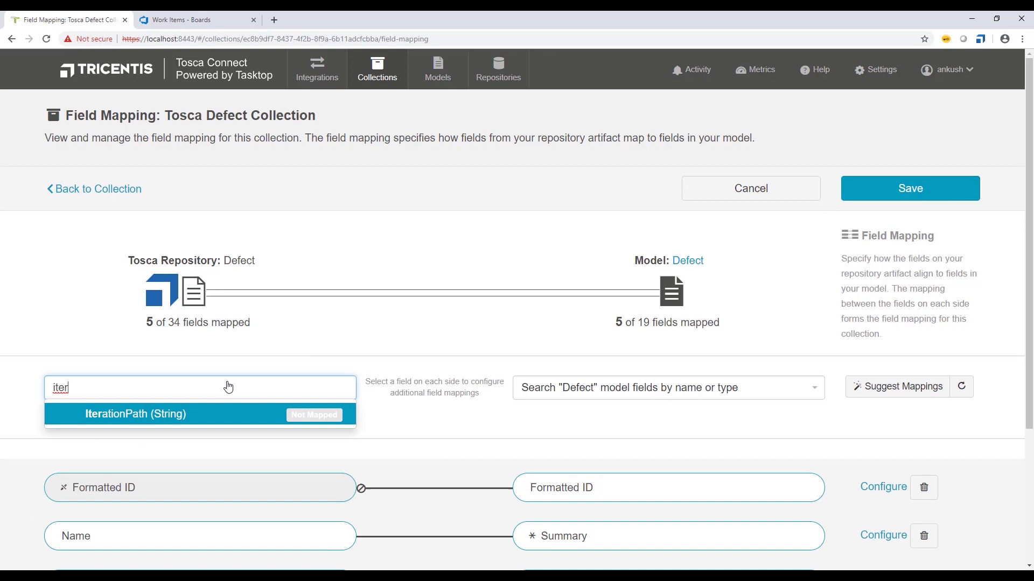
pyautogui.press('Return')
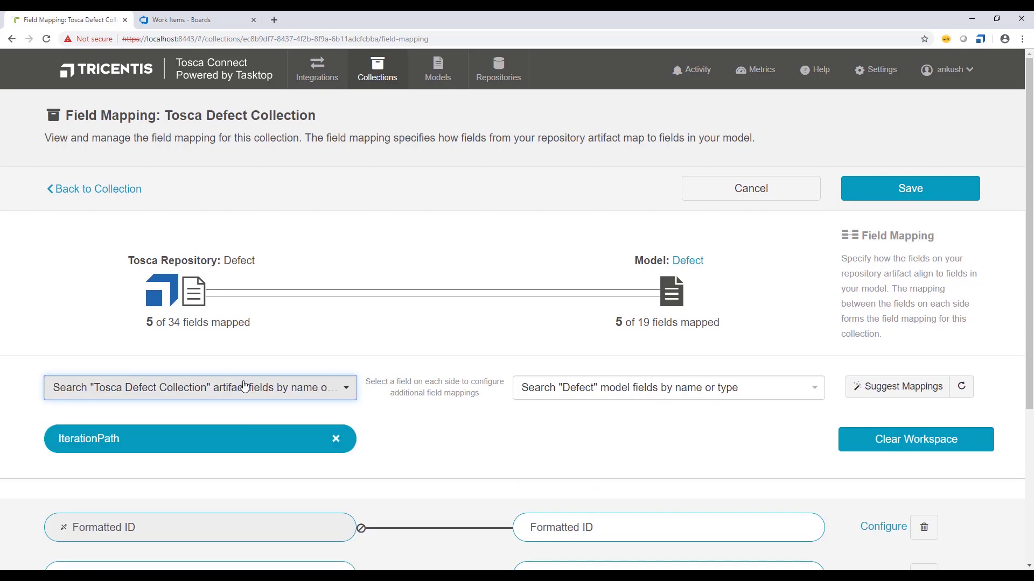
pyautogui.click(582, 388)
pyautogui.write('iter')
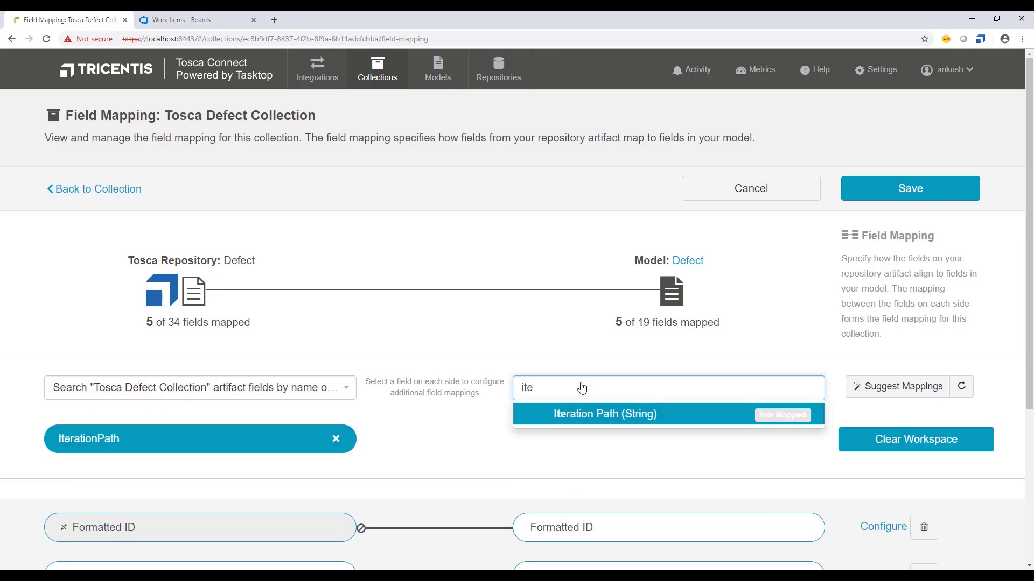
pyautogui.click(573, 414)
pyautogui.click(434, 386)
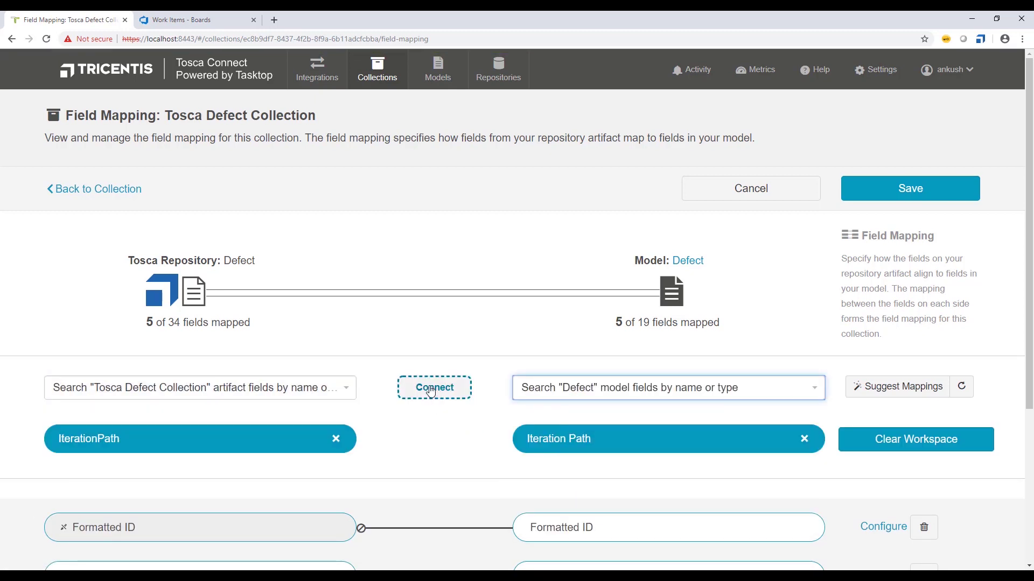
# - Map AreaPath to Area Path and save the field mappings
pyautogui.click(241, 386)
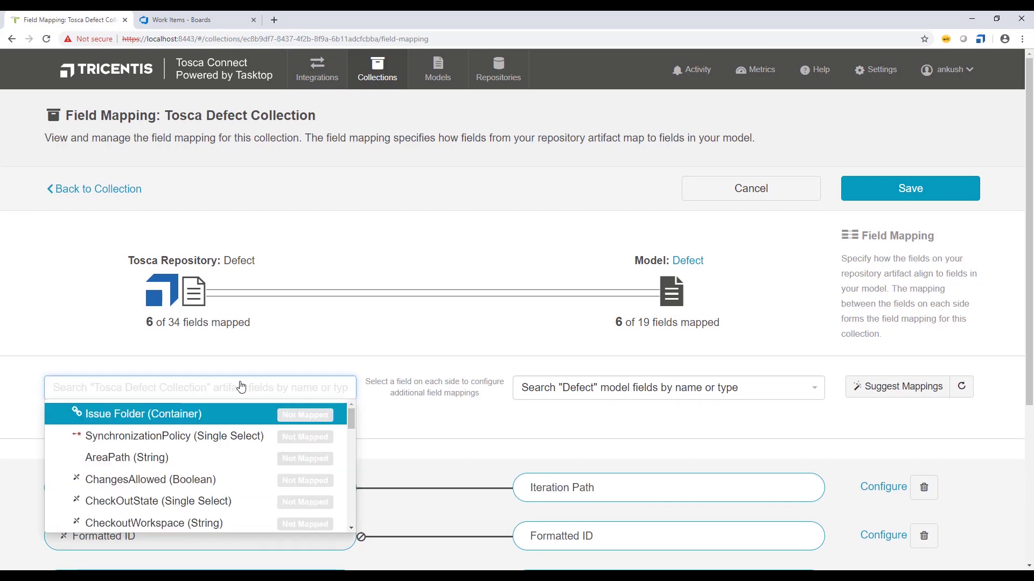
pyautogui.write('Are')
pyautogui.press('Return')
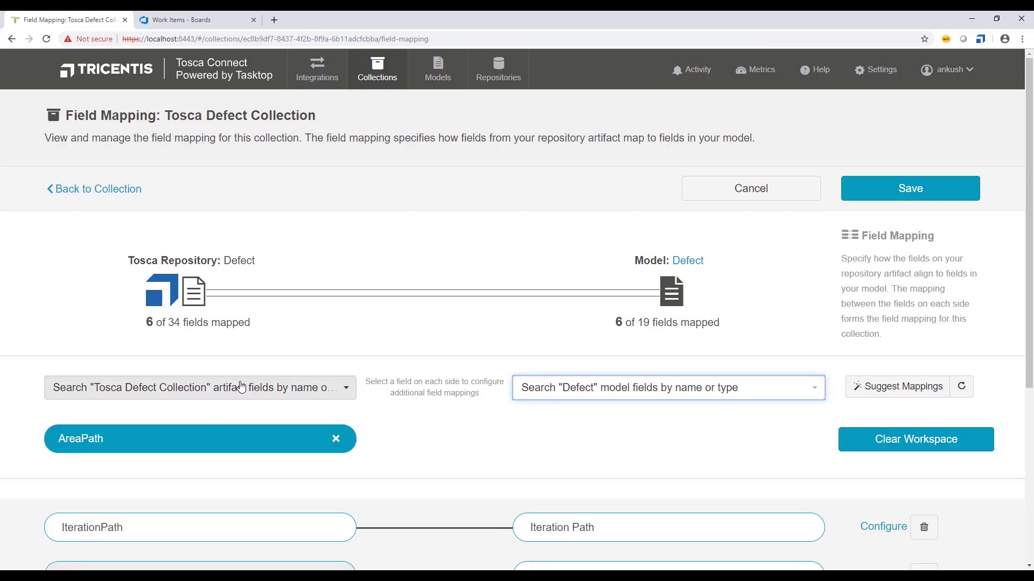
pyautogui.write('Are')
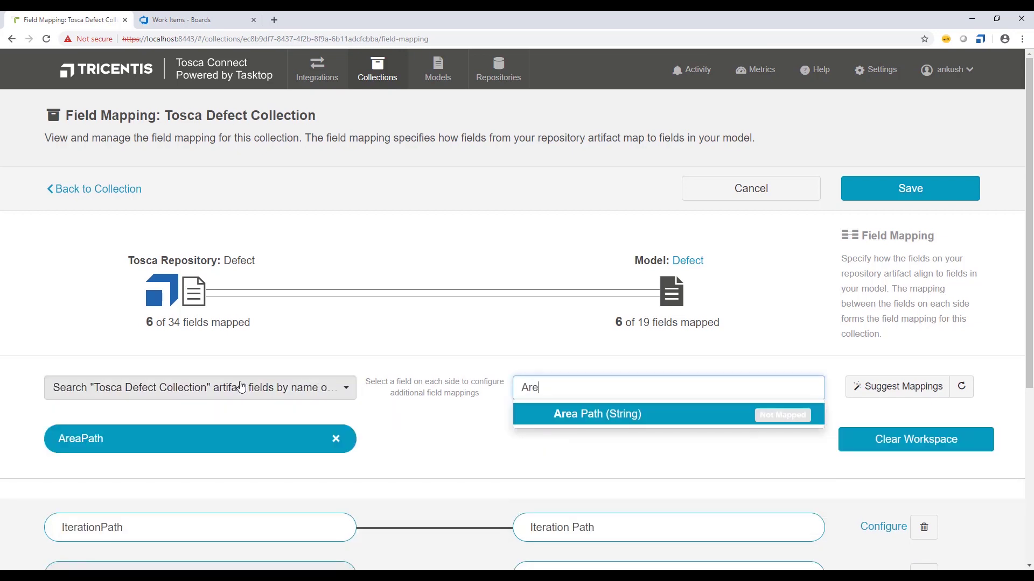
pyautogui.click(571, 414)
pyautogui.click(434, 387)
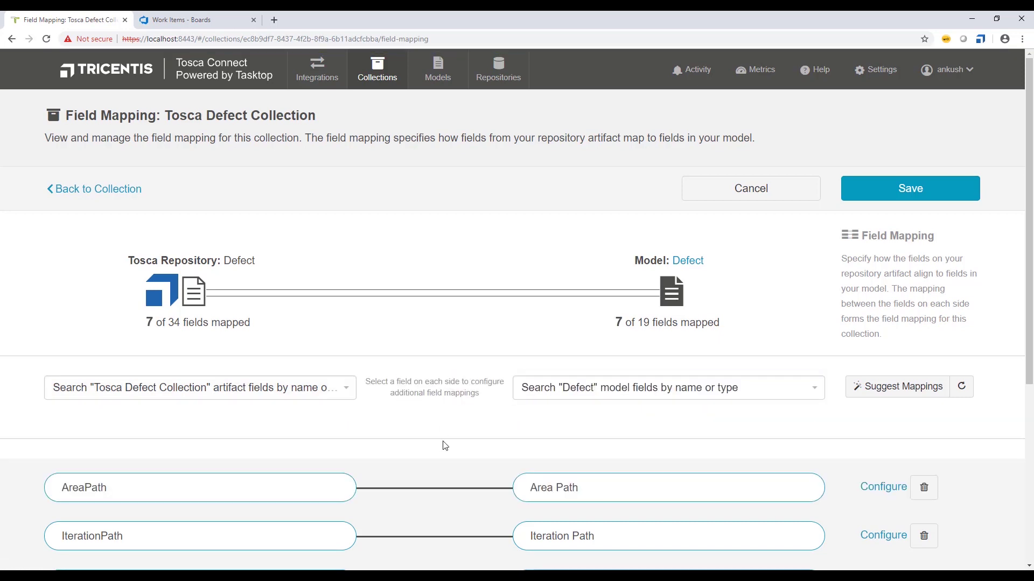
pyautogui.scroll(-1, 443, 431)
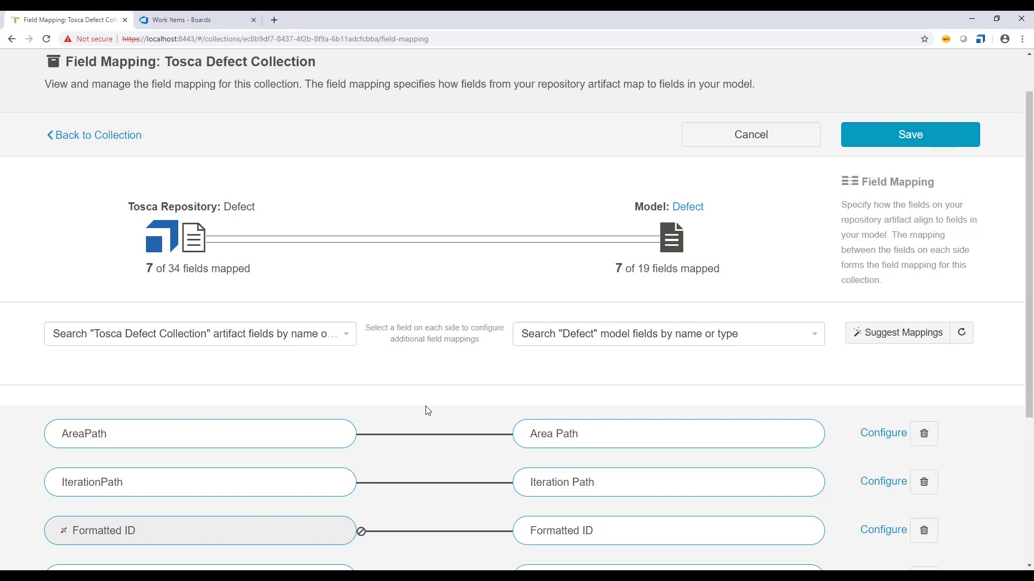
pyautogui.scroll(1, 428, 411)
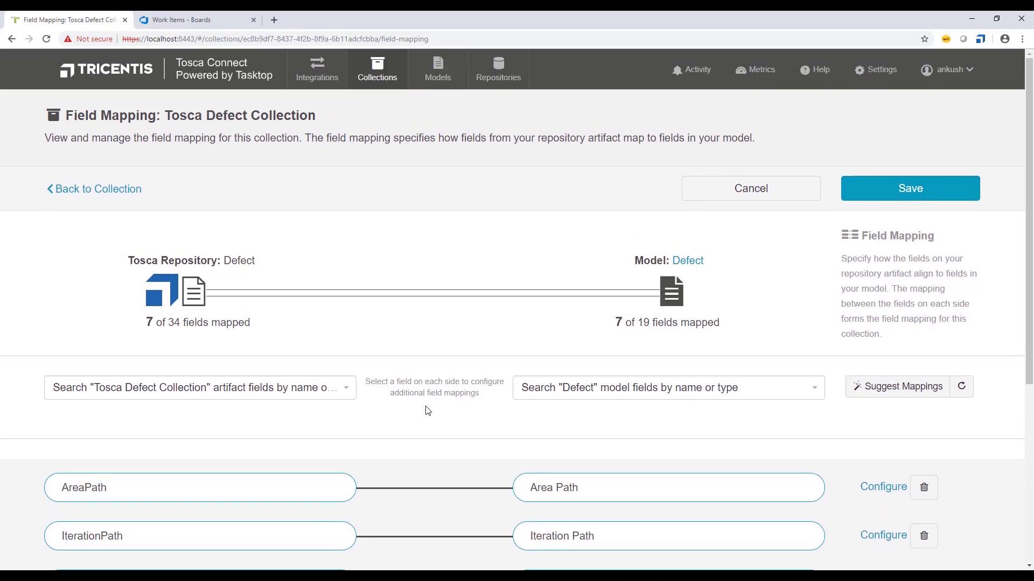
pyautogui.click(901, 198)
pyautogui.click(901, 199)
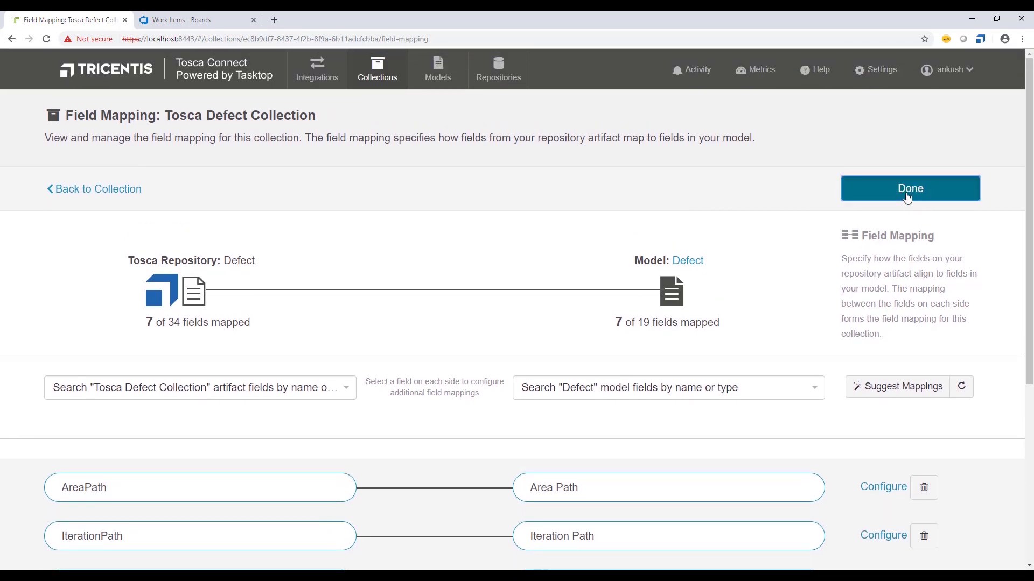
# - Review the TFS Defect Collection's Area Path and Iteration Path mappings, then go to Integrations
pyautogui.click(895, 201)
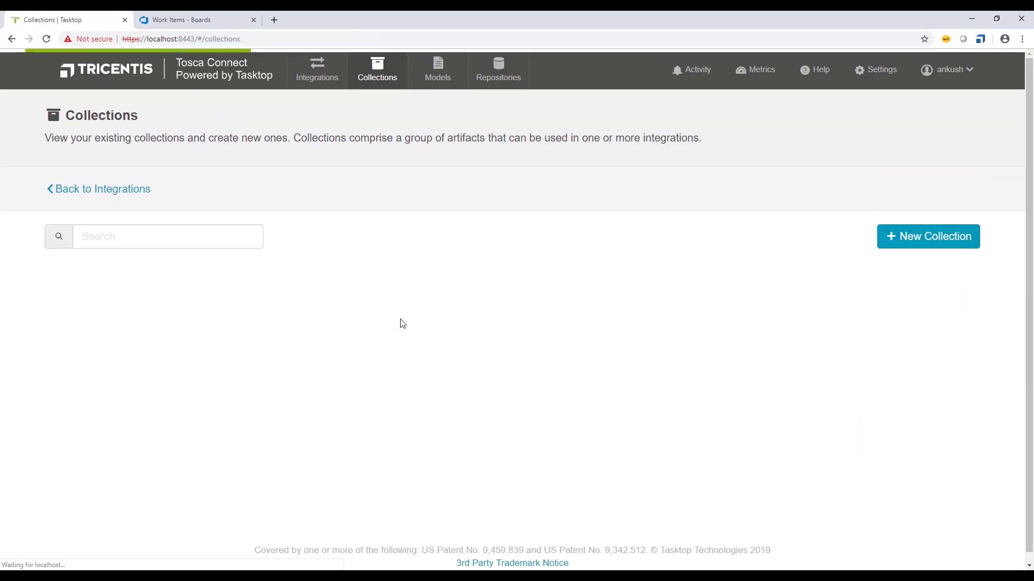
pyautogui.click(127, 316)
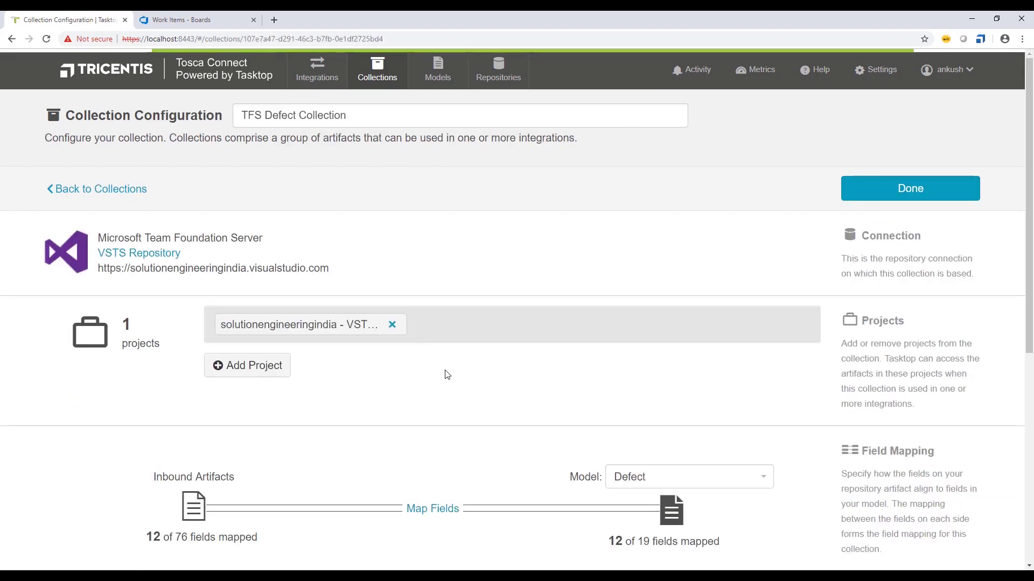
pyautogui.scroll(-5, 495, 424)
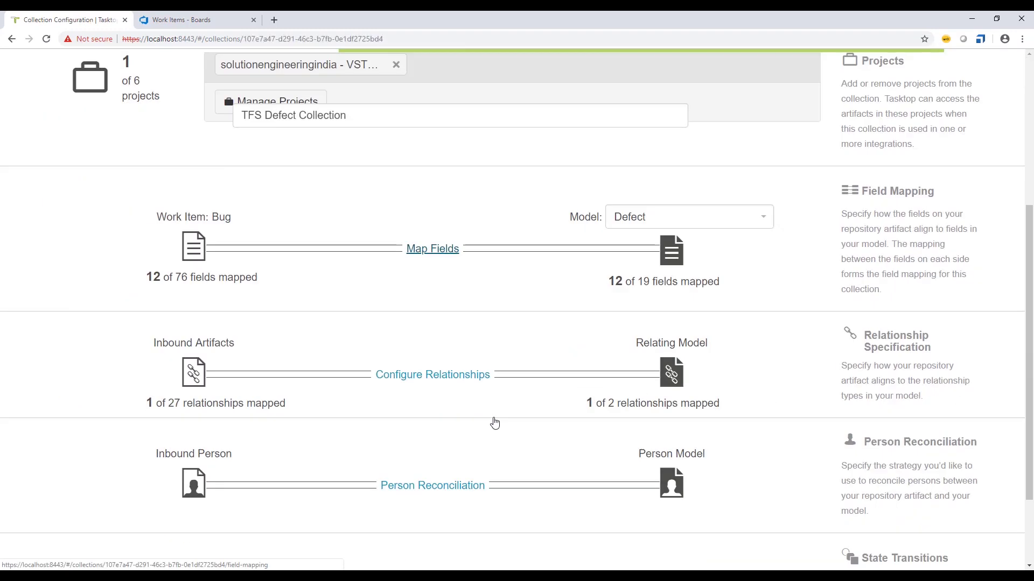
pyautogui.click(431, 241)
pyautogui.scroll(-8, 459, 295)
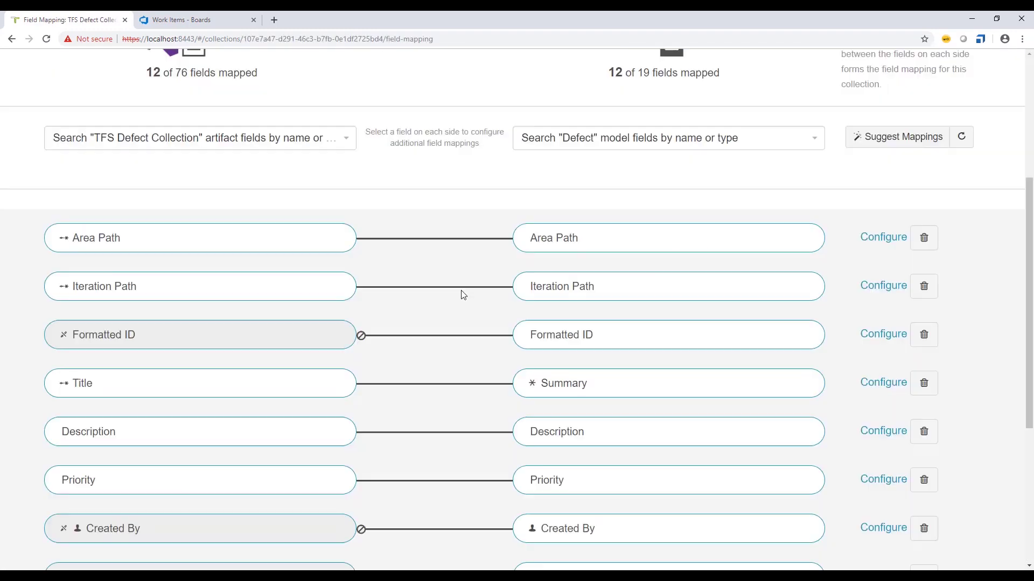
pyautogui.scroll(2, 446, 298)
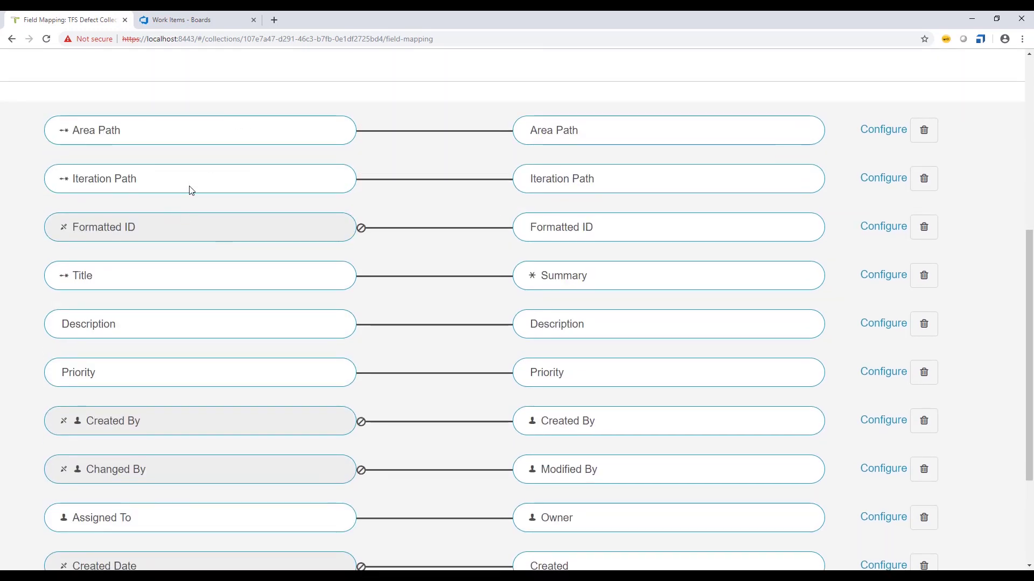
pyautogui.scroll(4, 341, 186)
pyautogui.scroll(3, 342, 186)
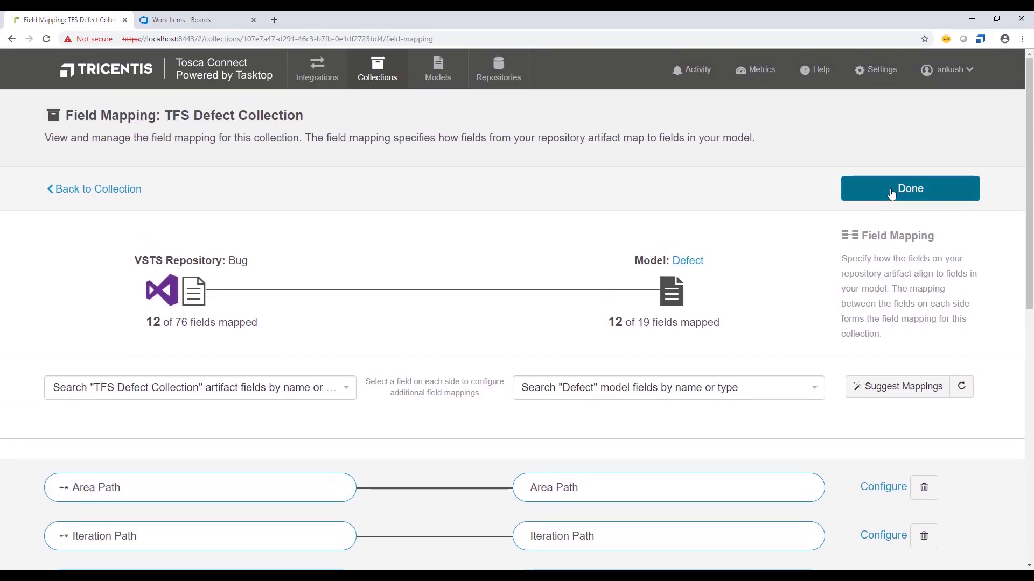
pyautogui.click(891, 194)
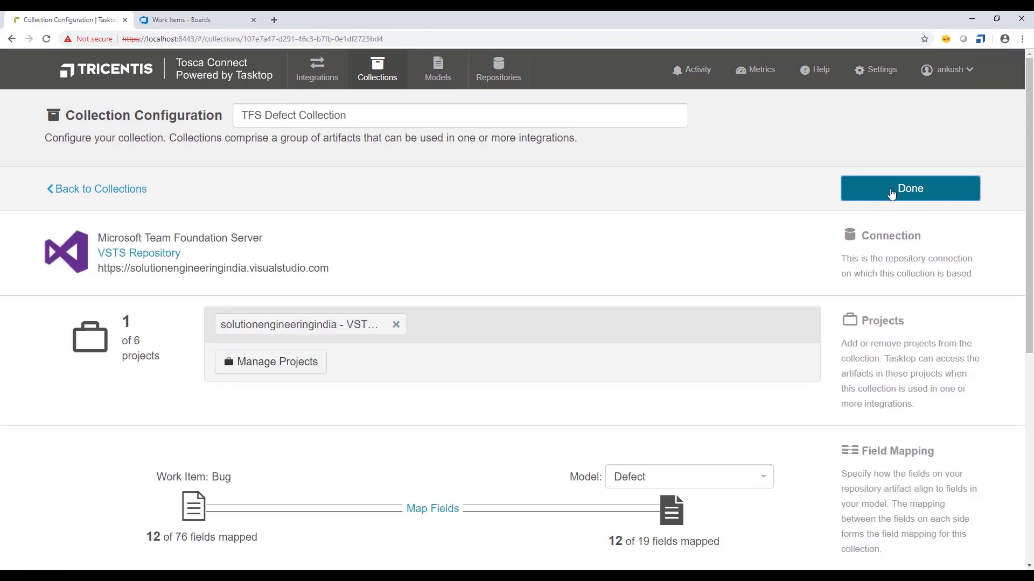
pyautogui.click(892, 191)
pyautogui.click(300, 73)
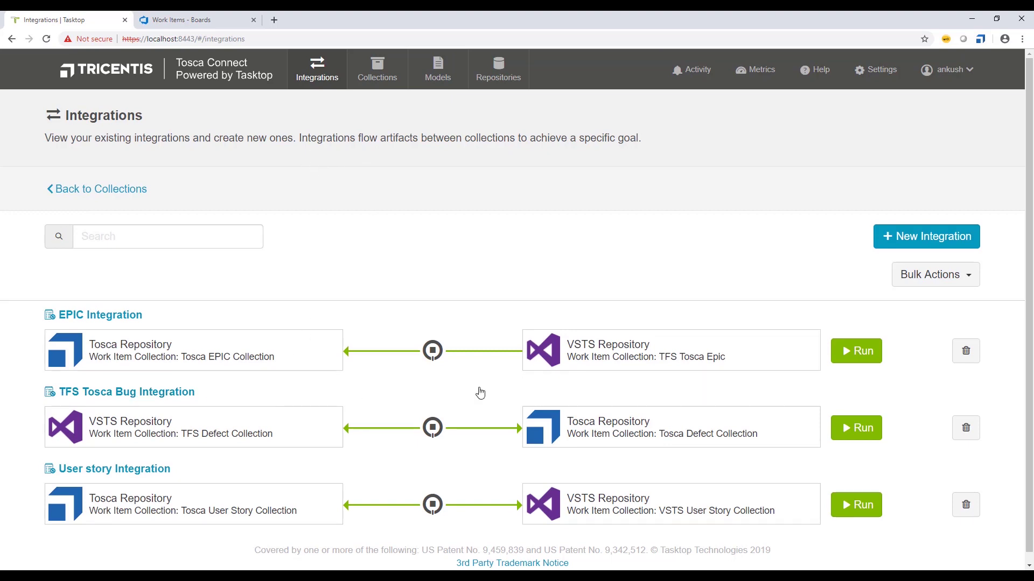
# - Run the TFS Tosca Bug Integration and check current and past activity for the Test Defect sync
pyautogui.click(860, 432)
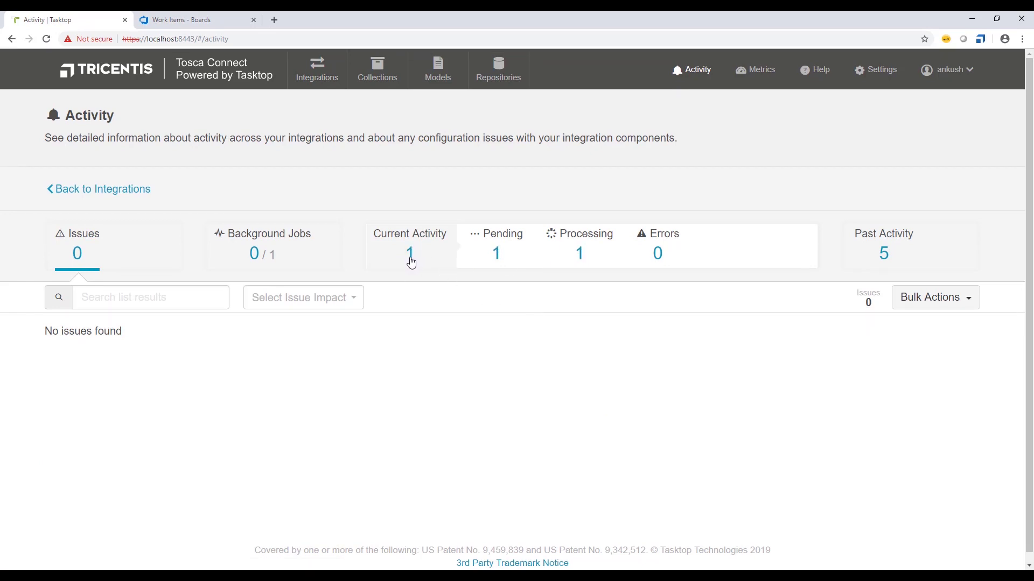
pyautogui.click(412, 256)
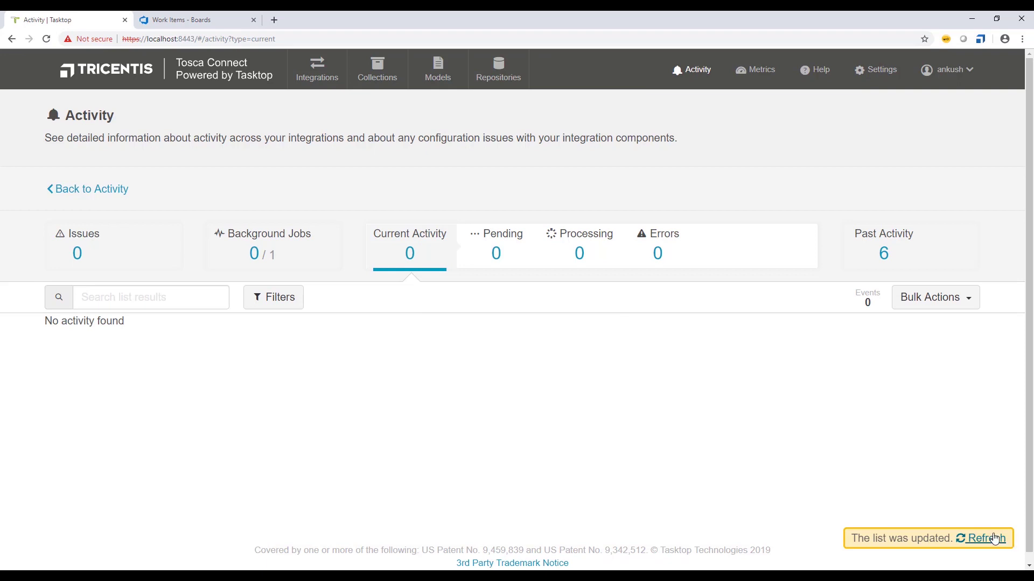
pyautogui.click(988, 539)
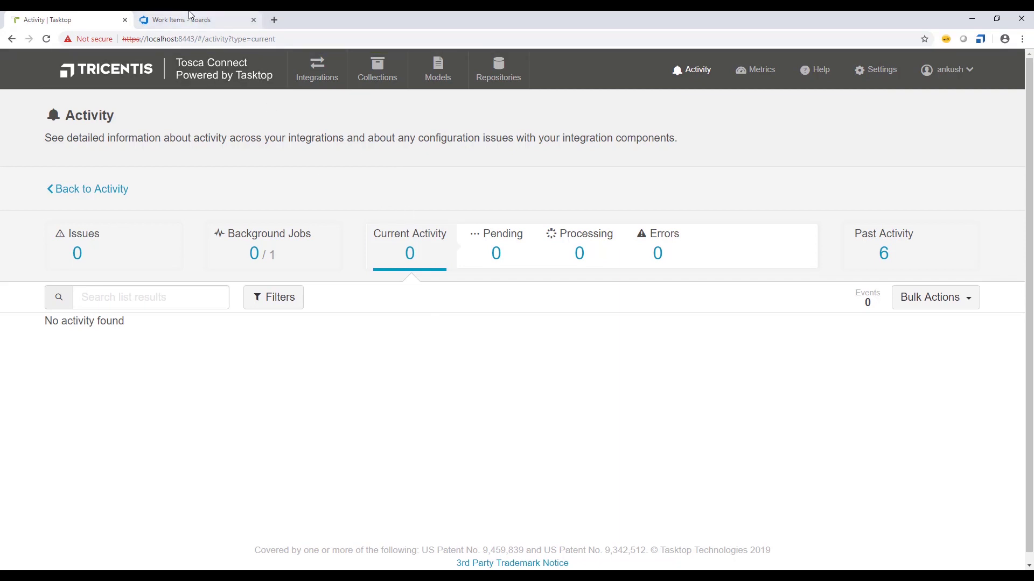
pyautogui.click(883, 263)
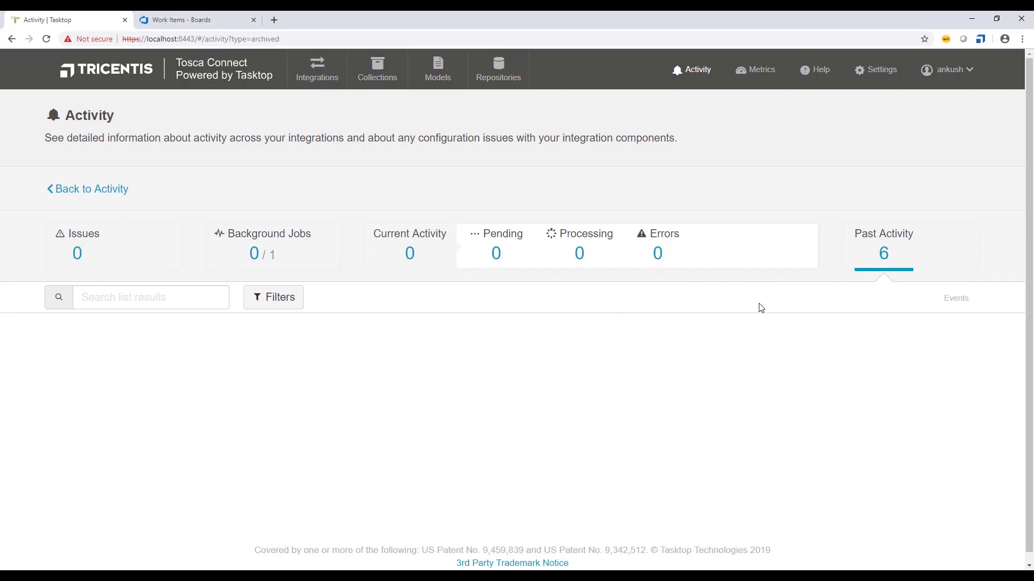
pyautogui.click(400, 259)
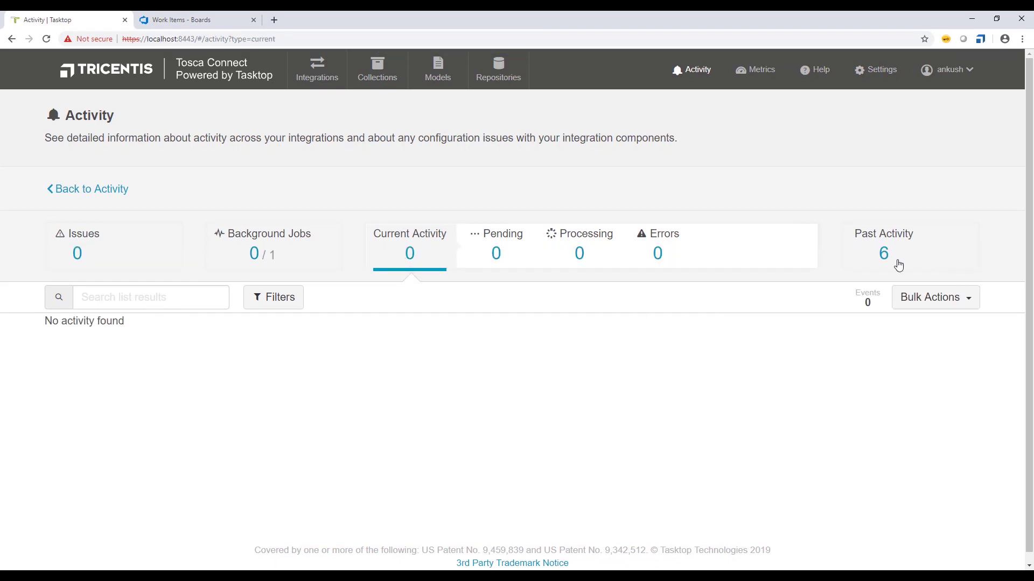
pyautogui.click(882, 254)
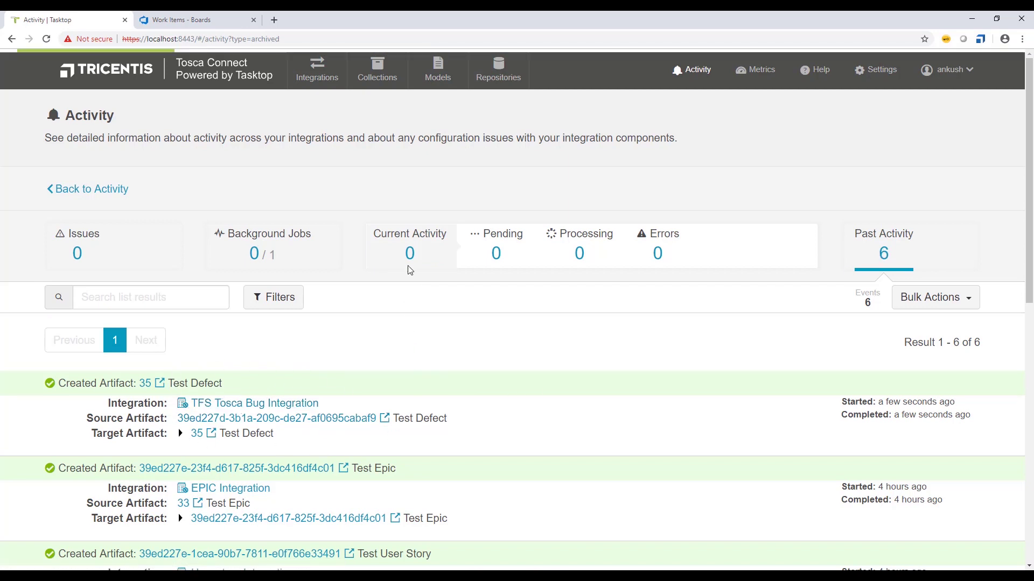
# - Reload the Azure DevOps Work Items list to show work item 35
pyautogui.click(170, 16)
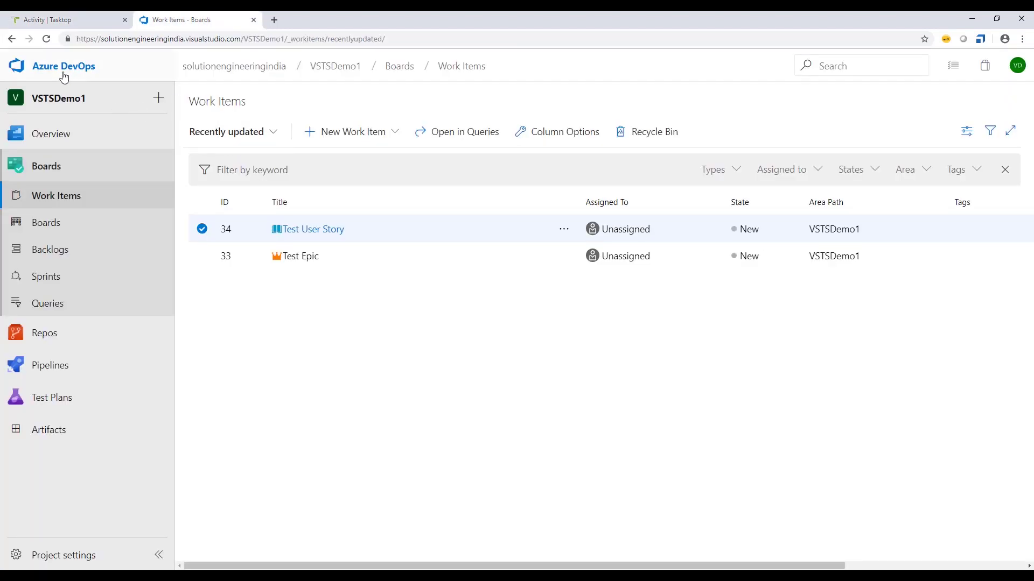
pyautogui.click(46, 39)
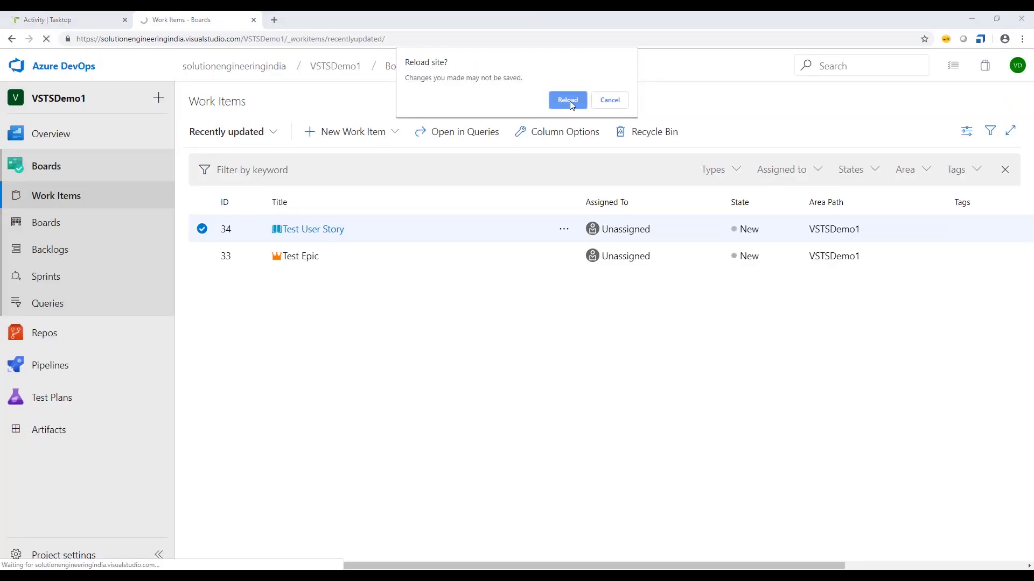
pyautogui.click(568, 100)
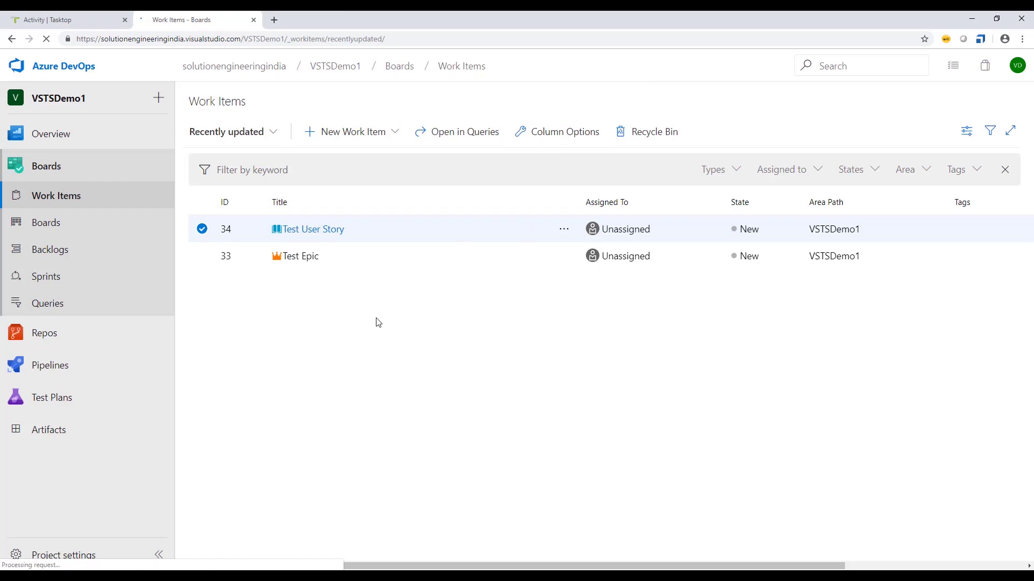